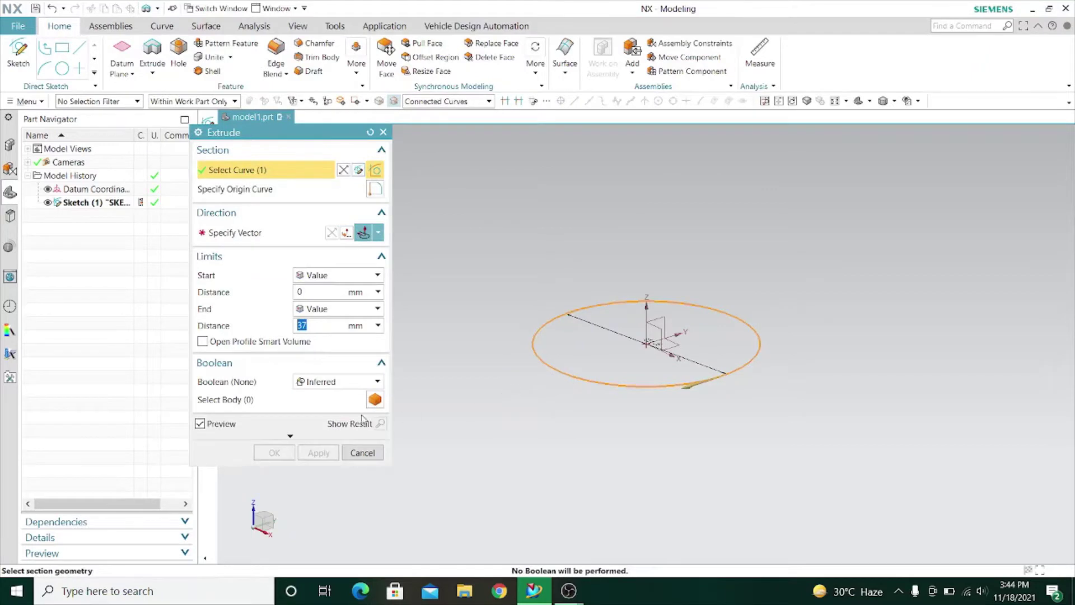
- Set up an extrusion of the sketched circle with Boolean None, the direction reversed downward and an end distance of 150 mm
click(370, 132)
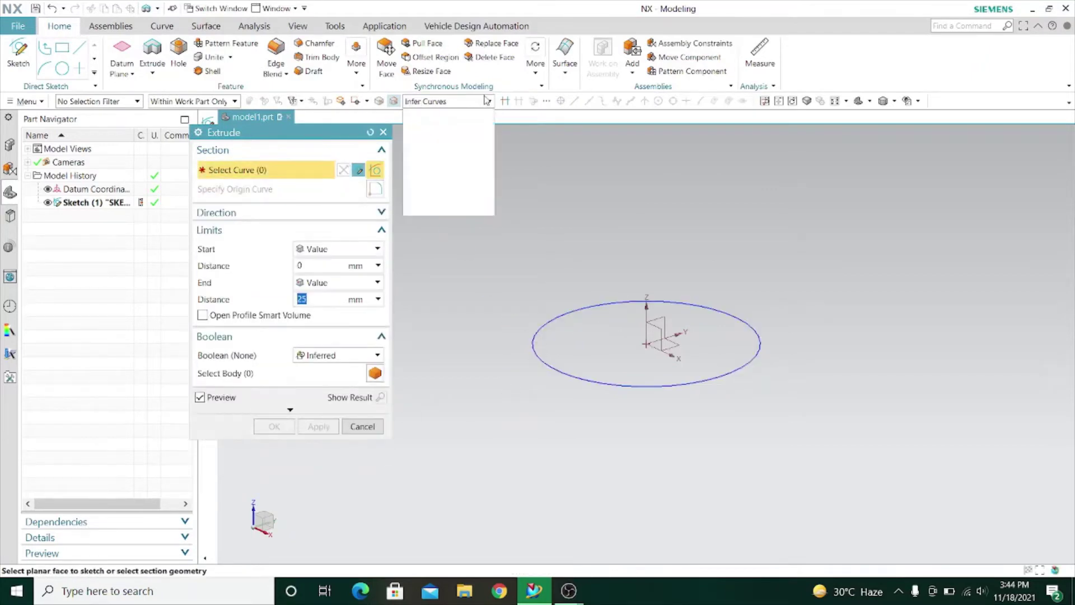
click(377, 355)
click(356, 370)
click(532, 343)
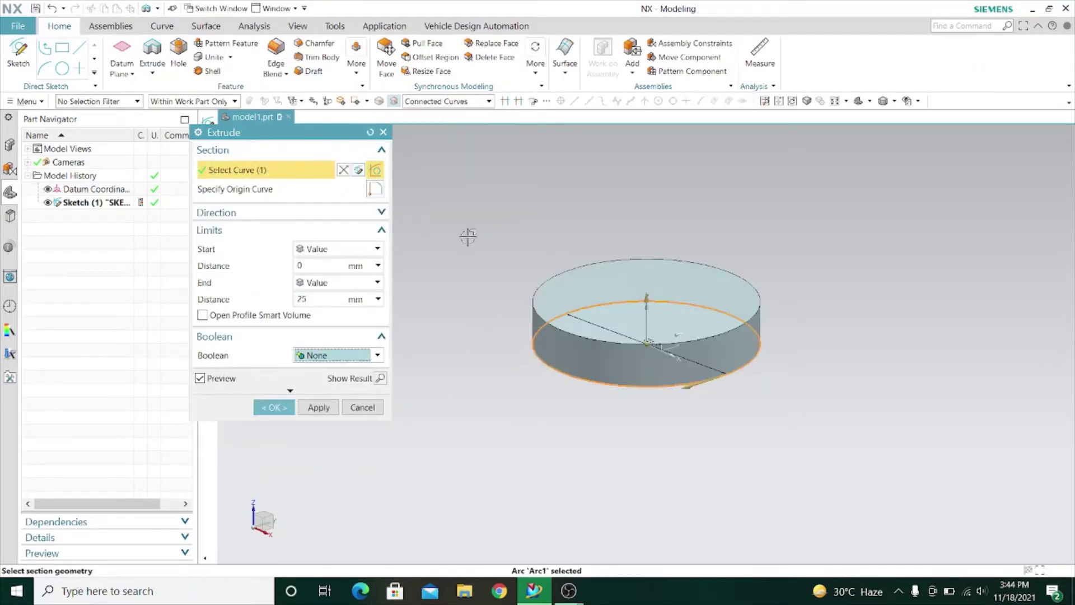
click(331, 232)
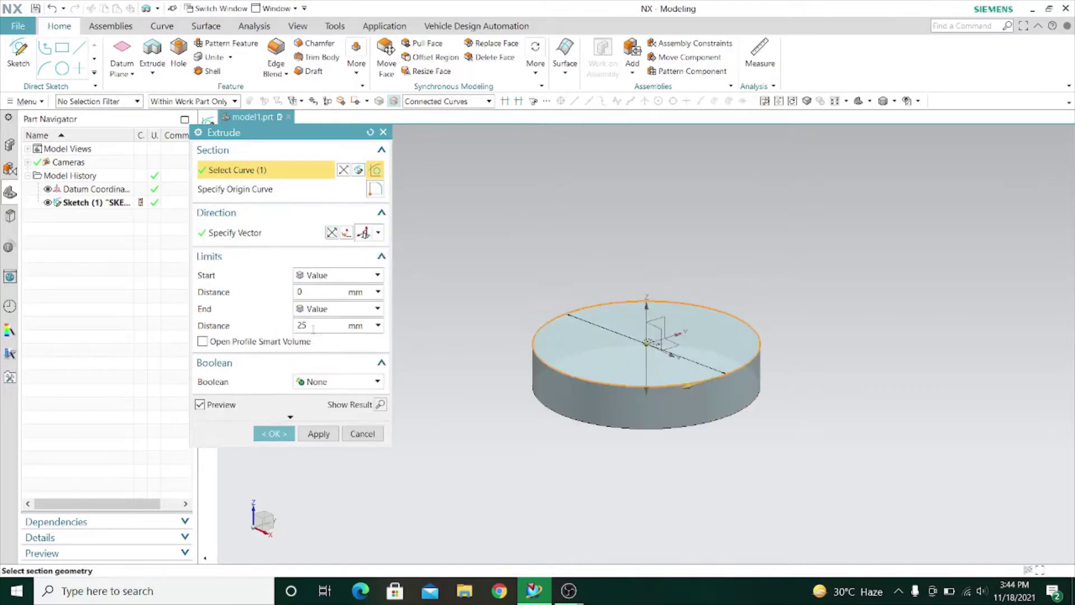
text(150)
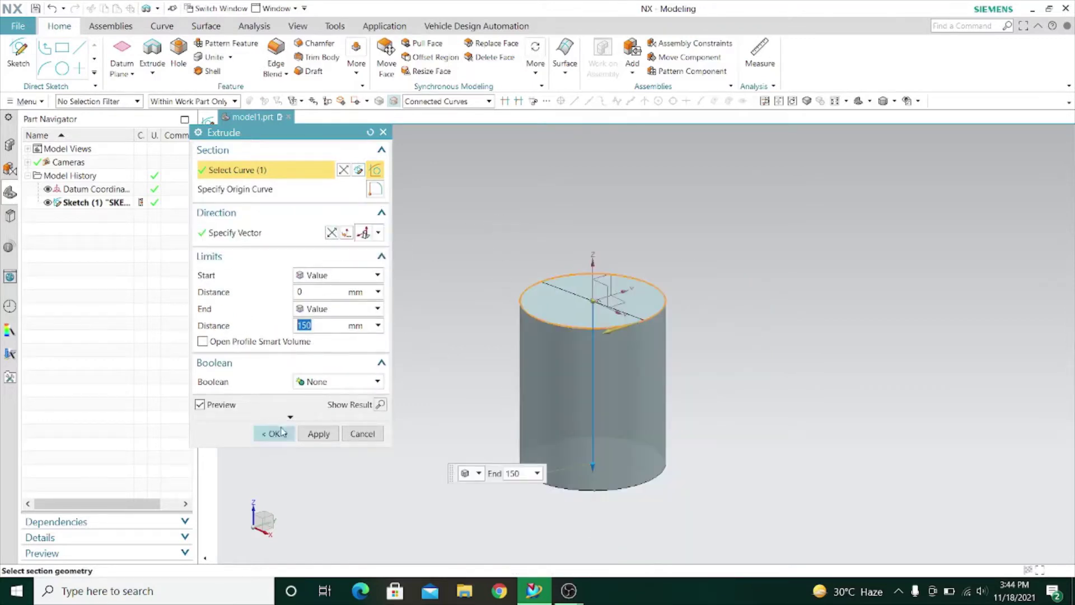
- Add a From Start Limit draft to the circle's extrusion and create the tapered body
click(290, 417)
click(381, 405)
click(336, 423)
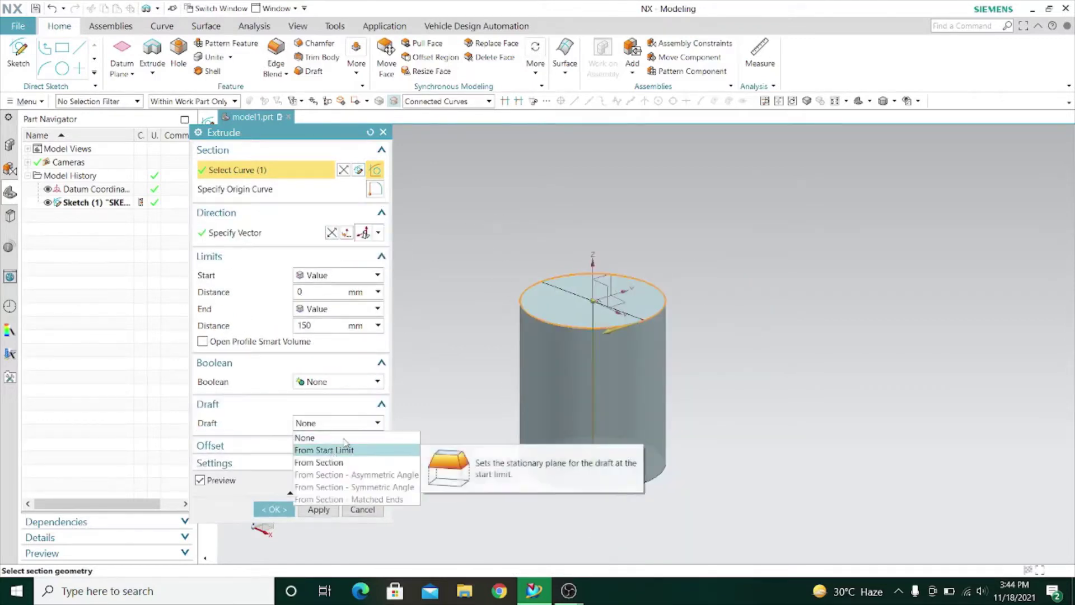
click(324, 446)
click(314, 526)
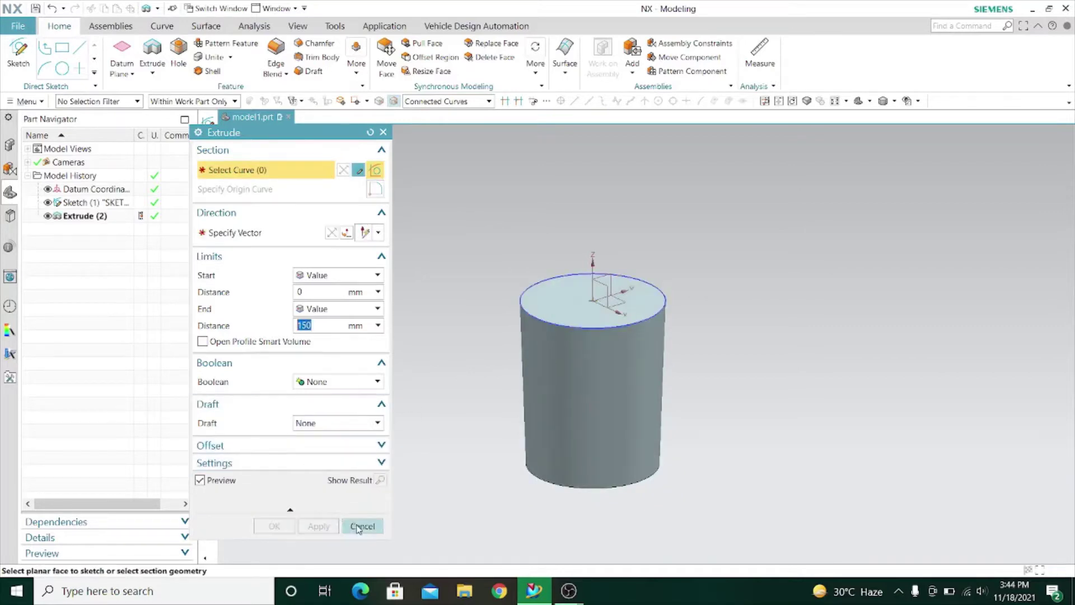
click(361, 526)
- Round the body's bottom circular edge with a 20 mm radius edge blend
key(b)
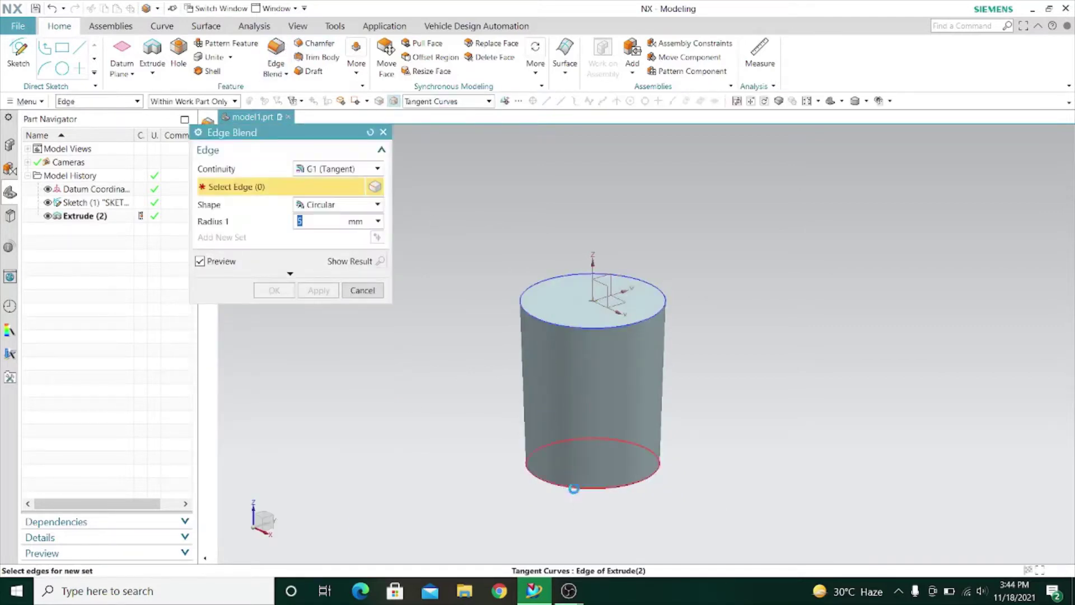
click(574, 486)
text(20)
key(Return)
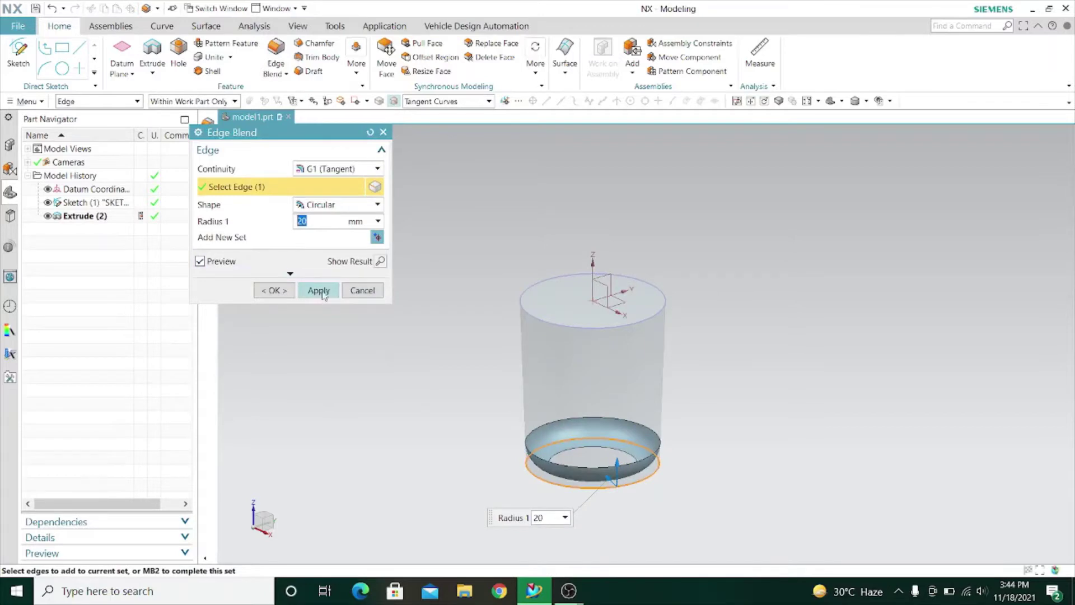
click(319, 290)
click(362, 290)
- Start a sketch on the body's top face and draw a horizontal line about 80 mm long from the origin out past the circle
click(19, 56)
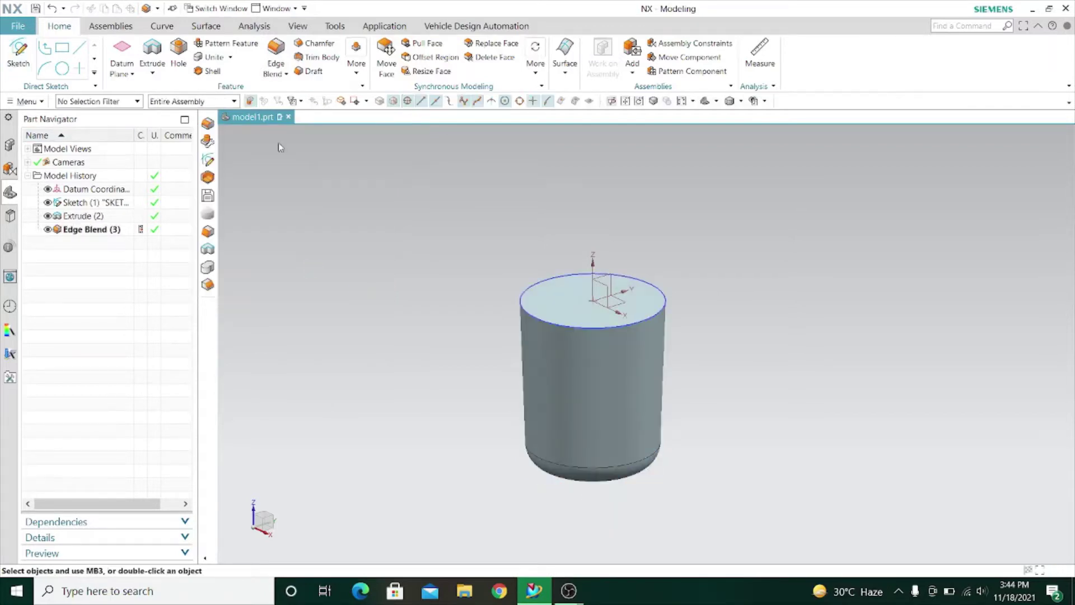
click(568, 311)
click(319, 275)
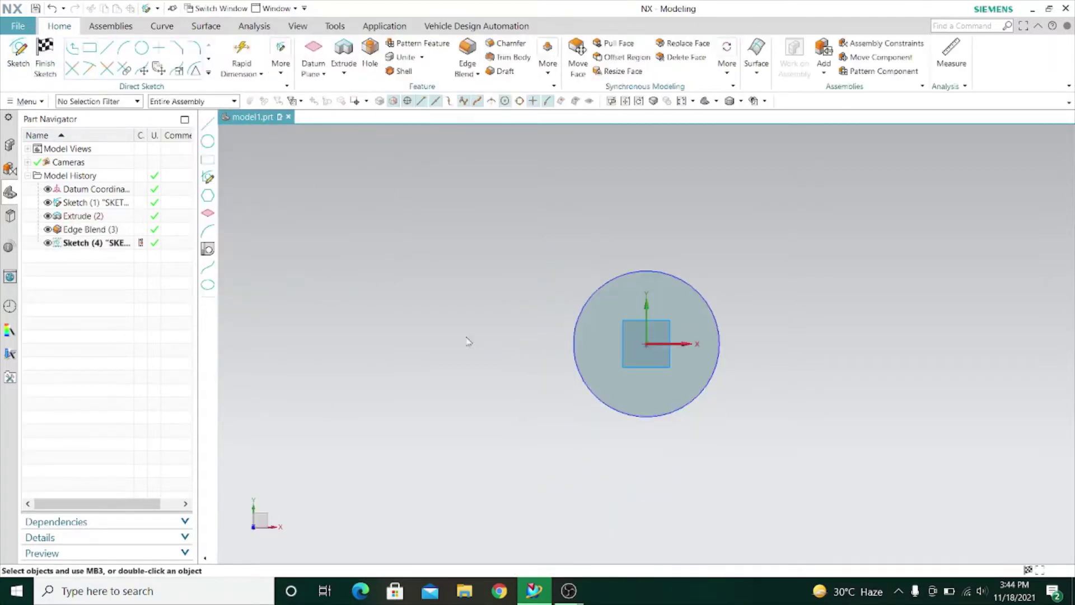
key(l)
scroll(536, 347, up, 5)
click(871, 336)
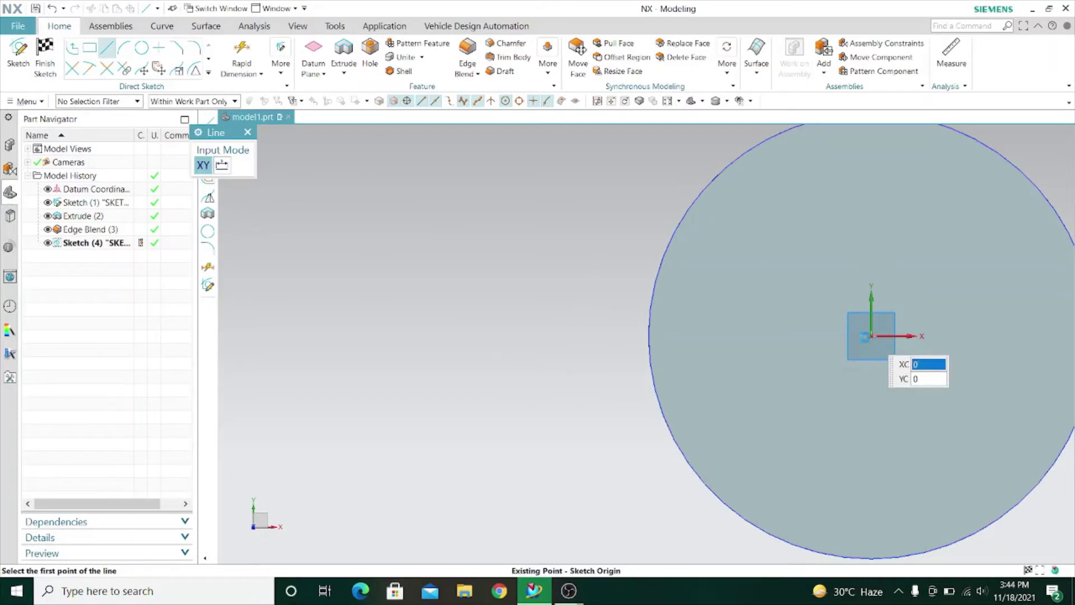
click(585, 344)
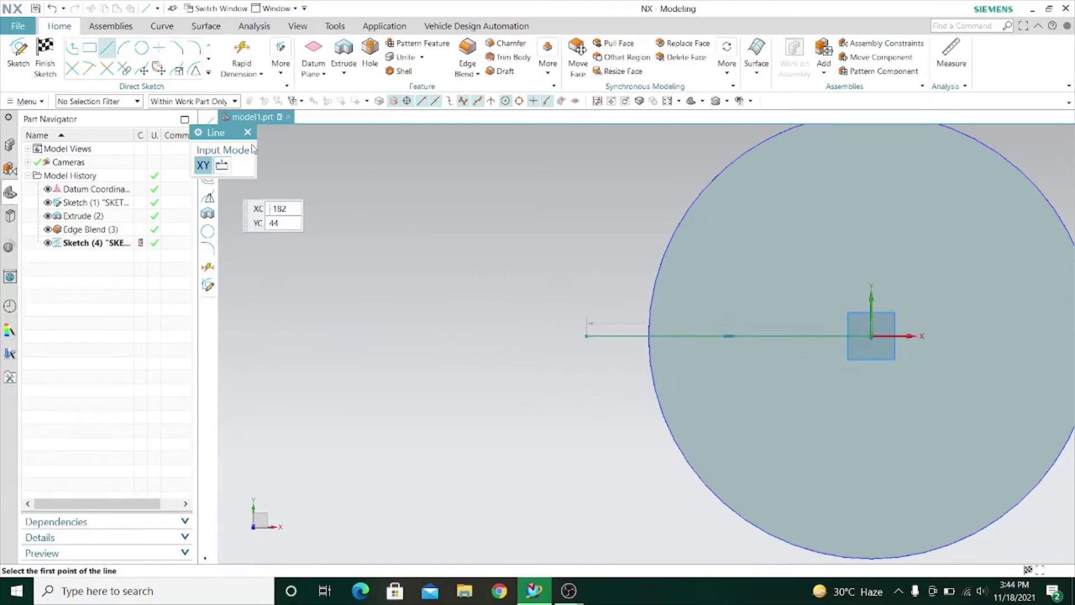
- Draw a vertical line about 15 mm long and a longer one, centring them on the horizontal line at its outer end and just inside the circle
click(509, 303)
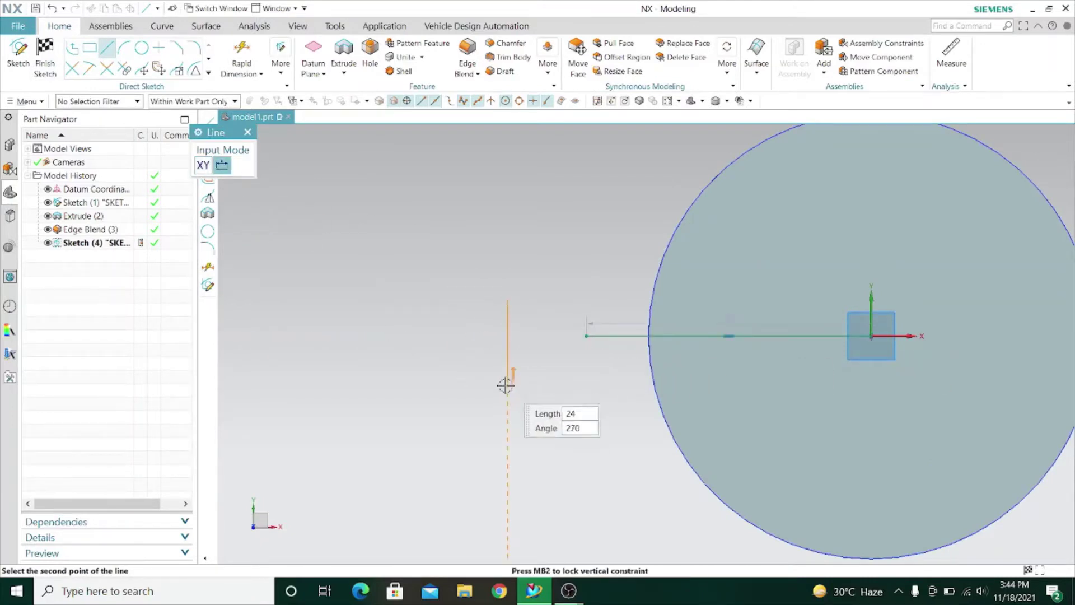
click(507, 354)
click(540, 271)
click(540, 375)
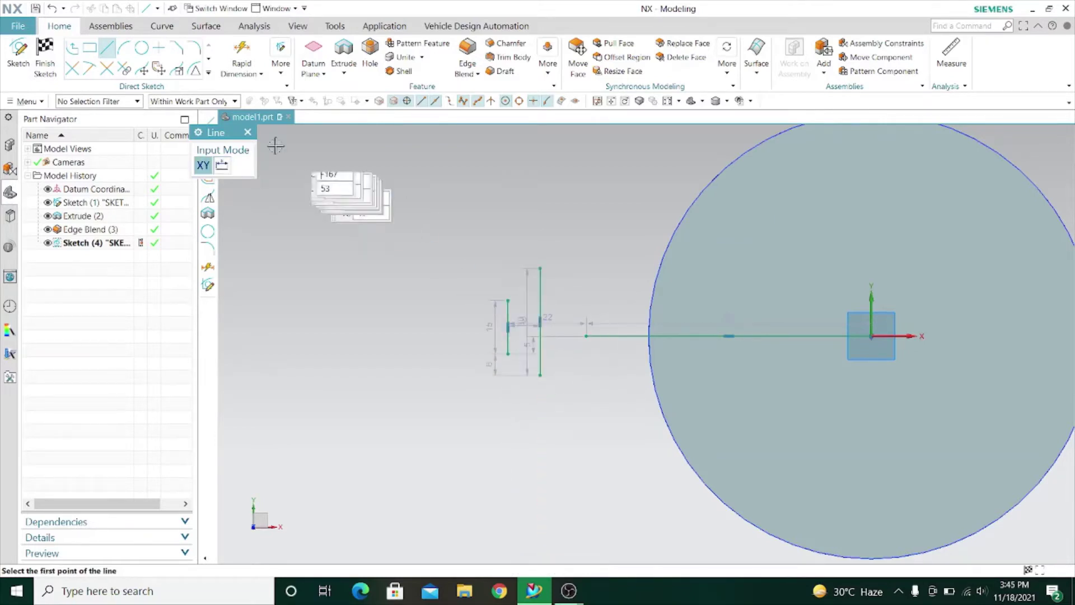
click(247, 132)
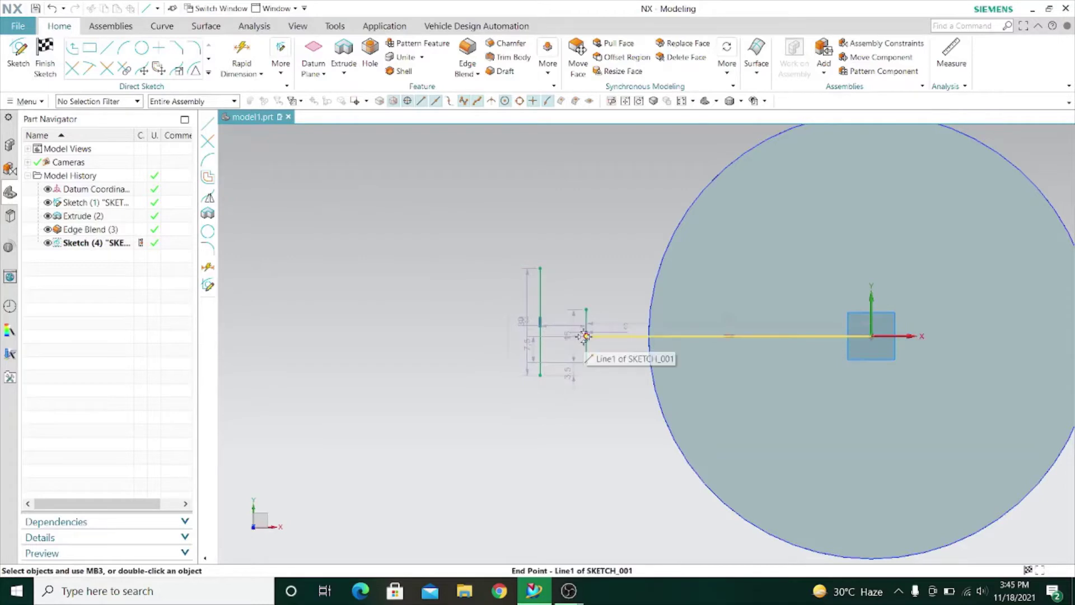
scroll(574, 342, down, 6)
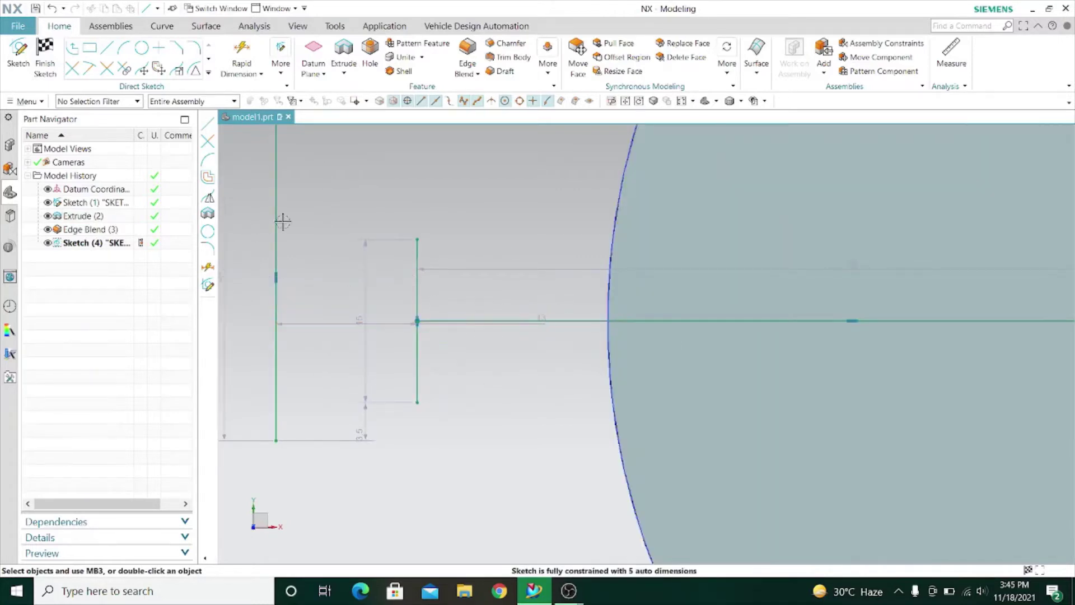
drag(276, 281, 640, 322)
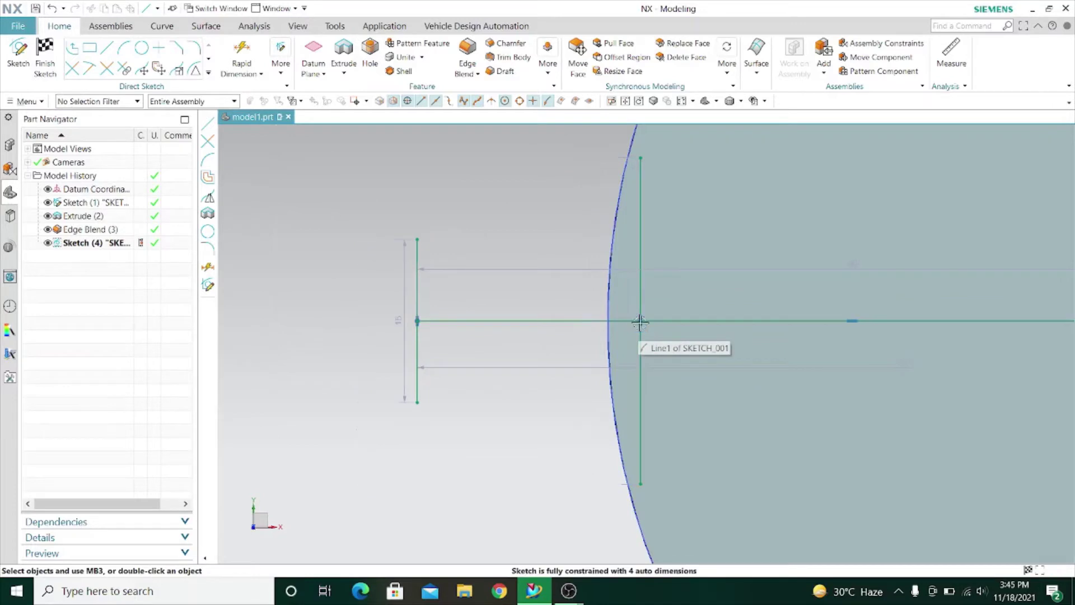
- Connect the upper and lower ends of the two vertical lines with slanted lines to close the spout profile
click(207, 124)
click(417, 239)
click(640, 158)
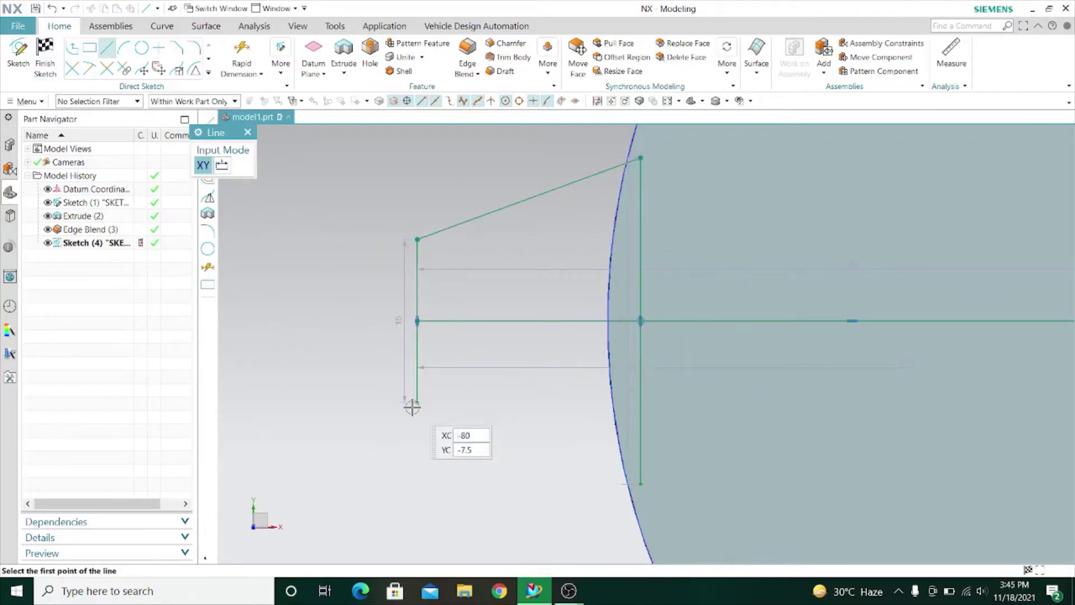
click(417, 402)
click(640, 483)
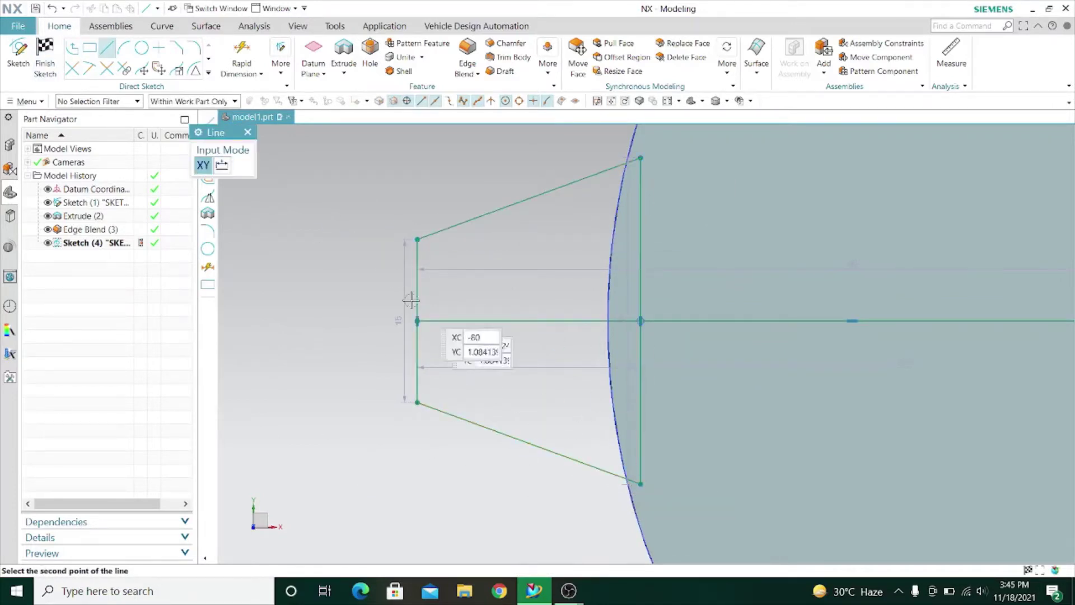
click(248, 132)
- Fillet the two outer corners of the spout profile with a 5 mm radius and finish the sketch
click(194, 47)
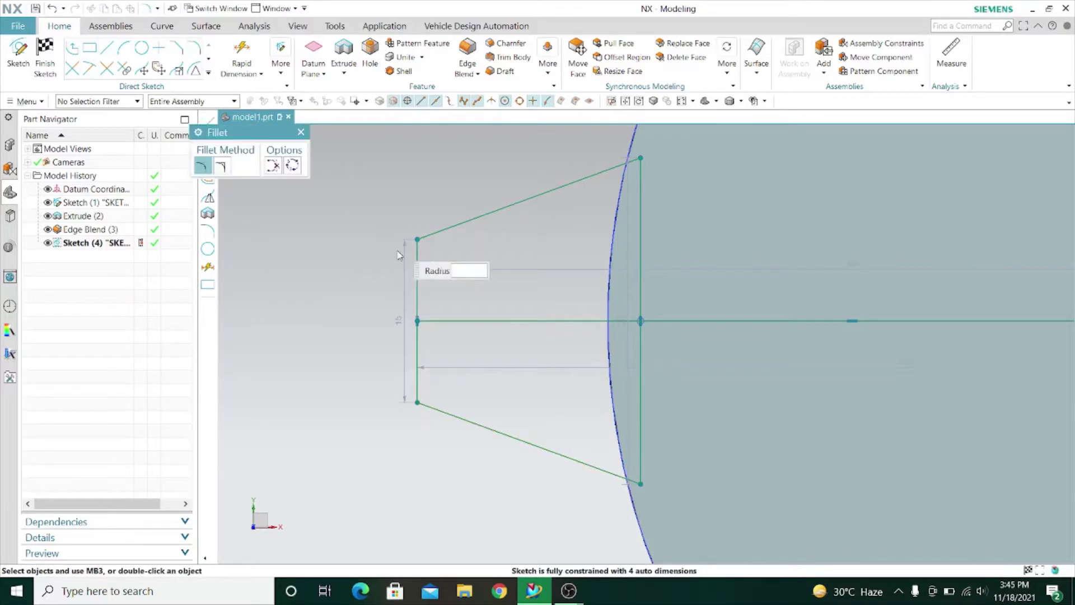
click(418, 281)
click(456, 227)
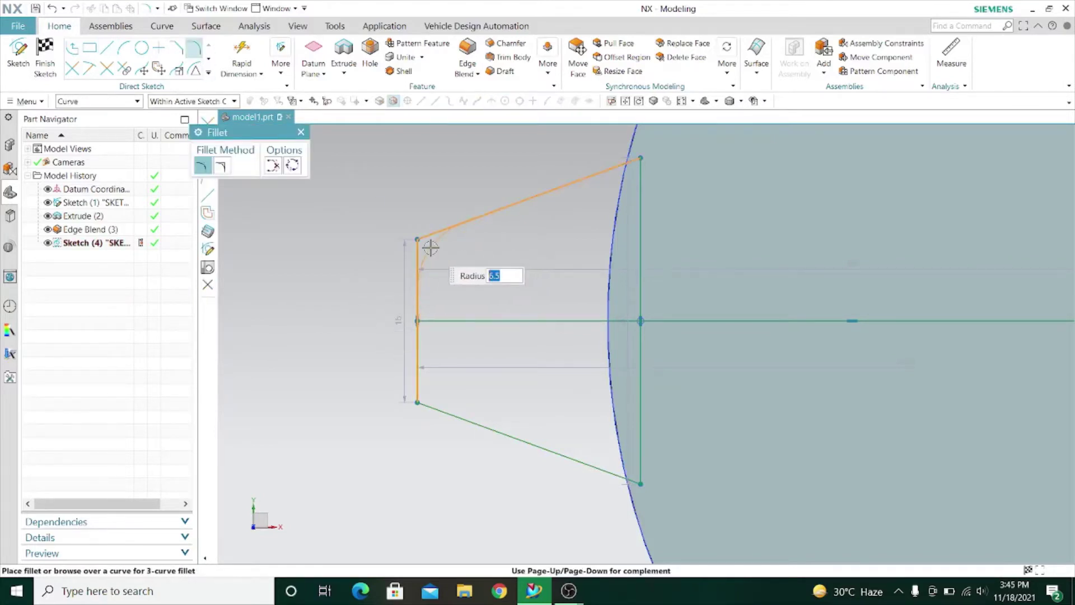
click(431, 247)
drag(469, 443, 395, 370)
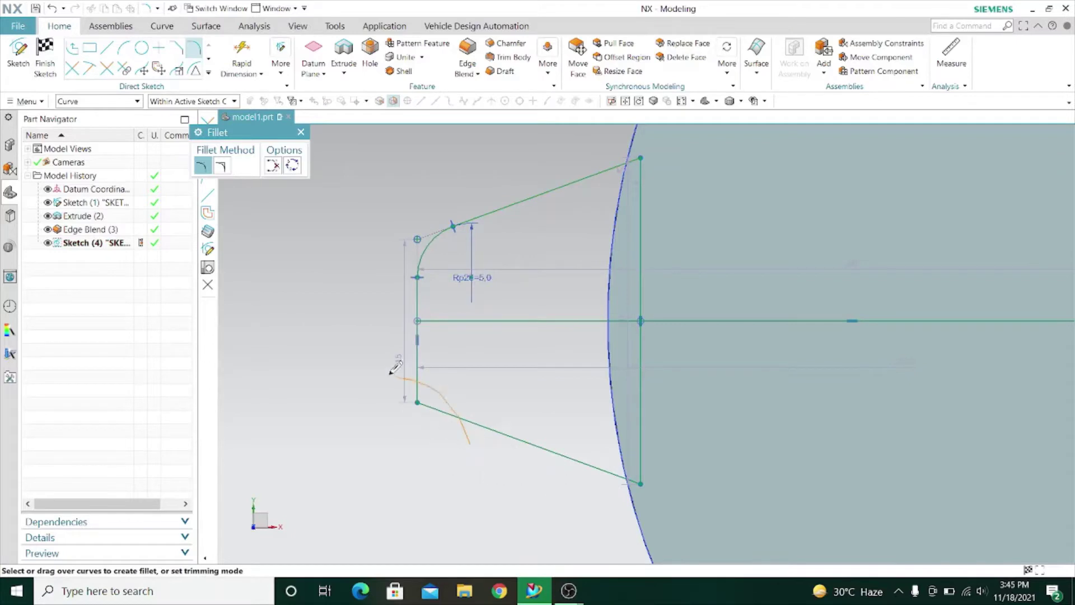
click(301, 132)
scroll(475, 235, down, 3)
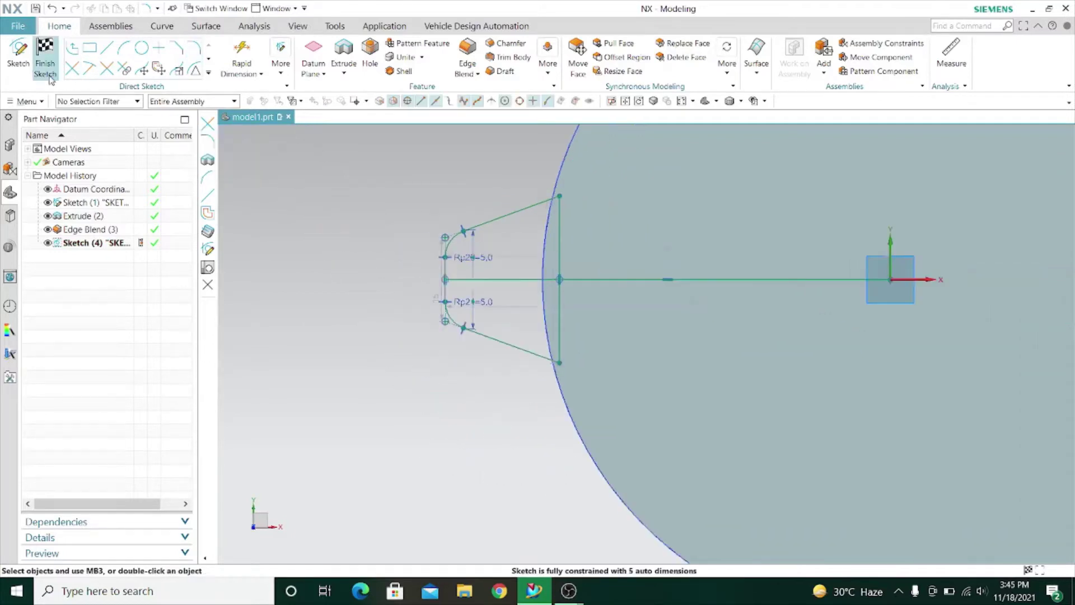
click(45, 58)
- In a new sketch on the XZ plane, draw a line from the spout profile's outer tip sloping down into the body, and finish the sketch
mouse_move(720, 405)
middle_down()
mouse_move(430, 306)
mouse_move(451, 307)
middle_up()
scroll(509, 310, up, 5)
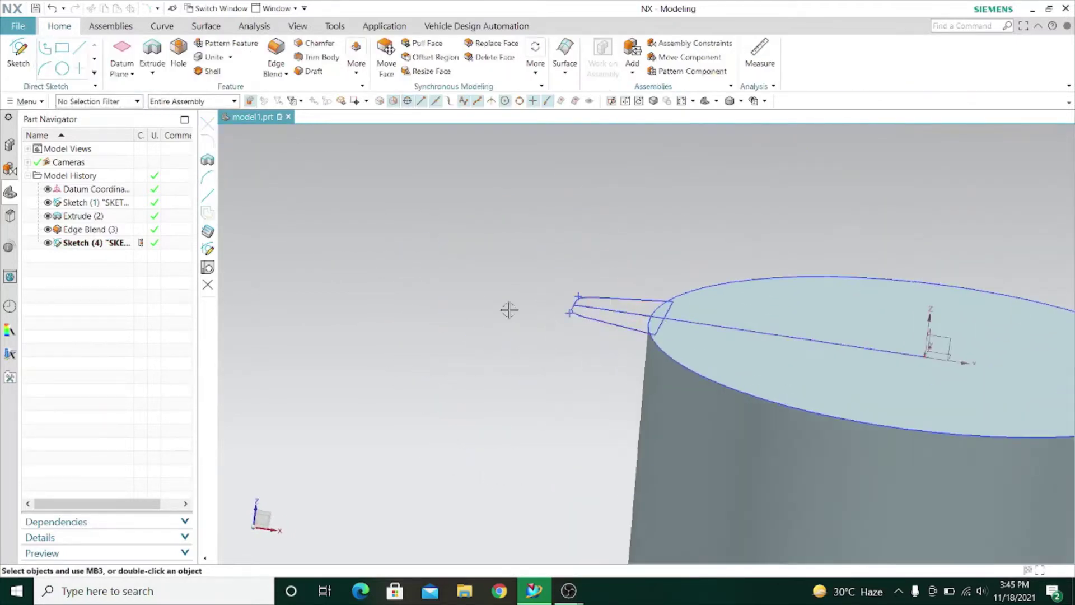
scroll(440, 206, down, 2)
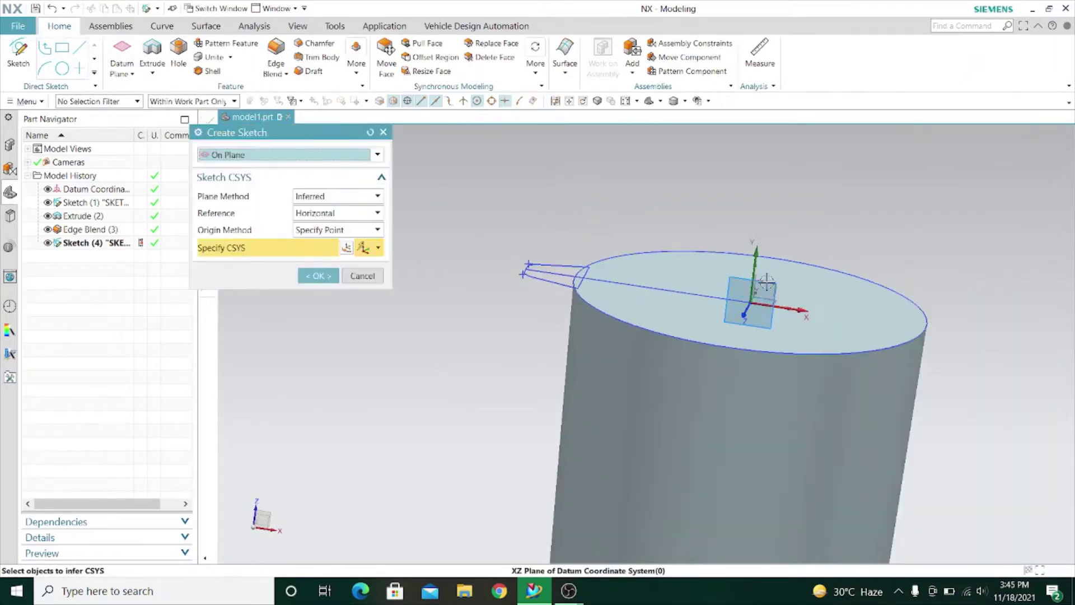
click(766, 282)
click(325, 277)
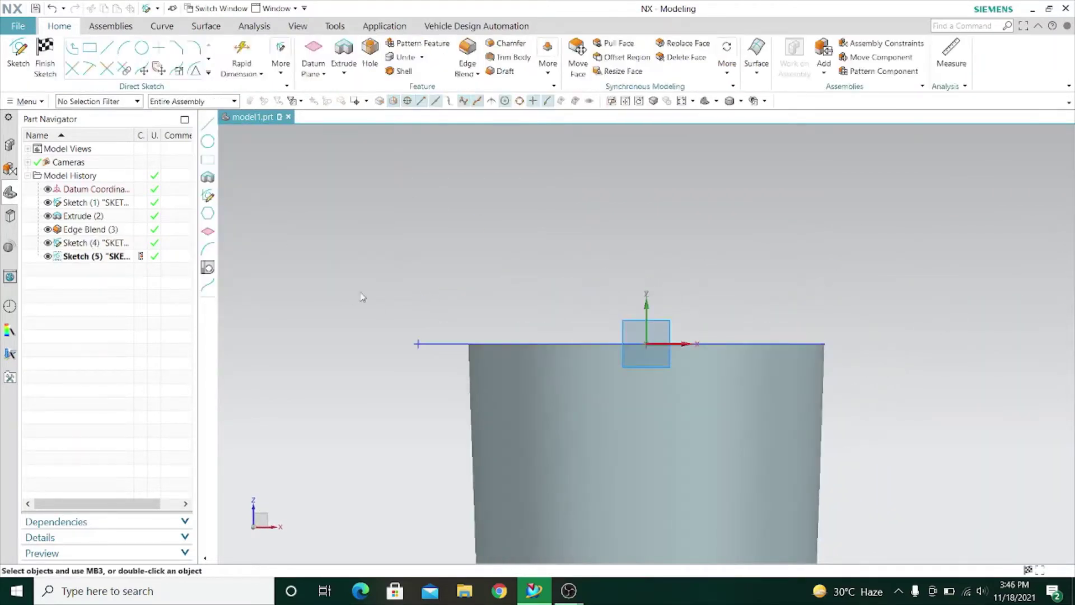
key(l)
scroll(403, 336, up, 5)
click(360, 267)
scroll(460, 327, down, 3)
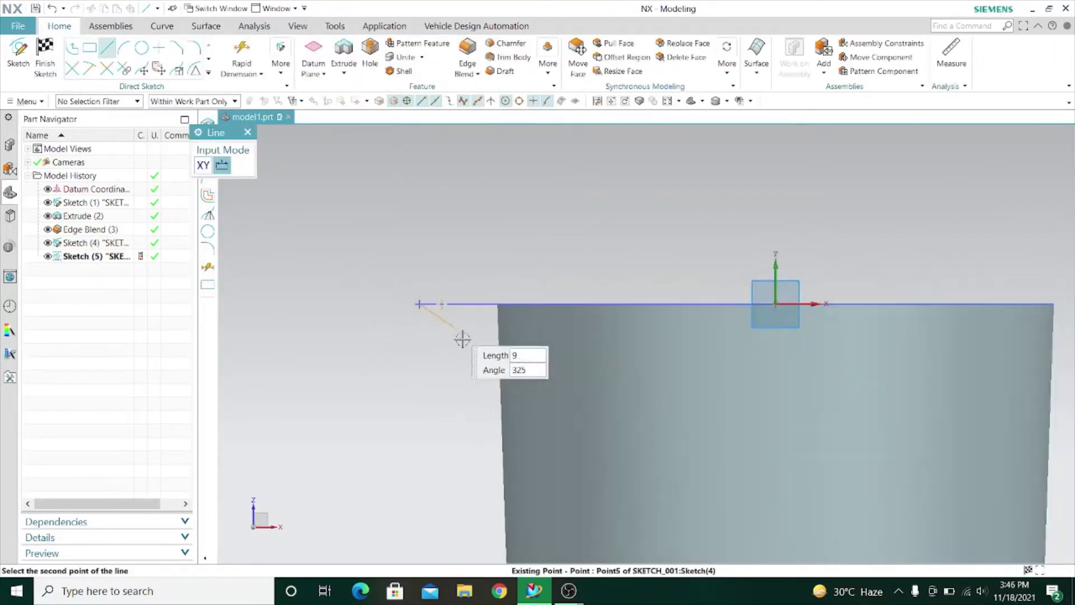
click(581, 449)
click(248, 133)
key(ctrl+q)
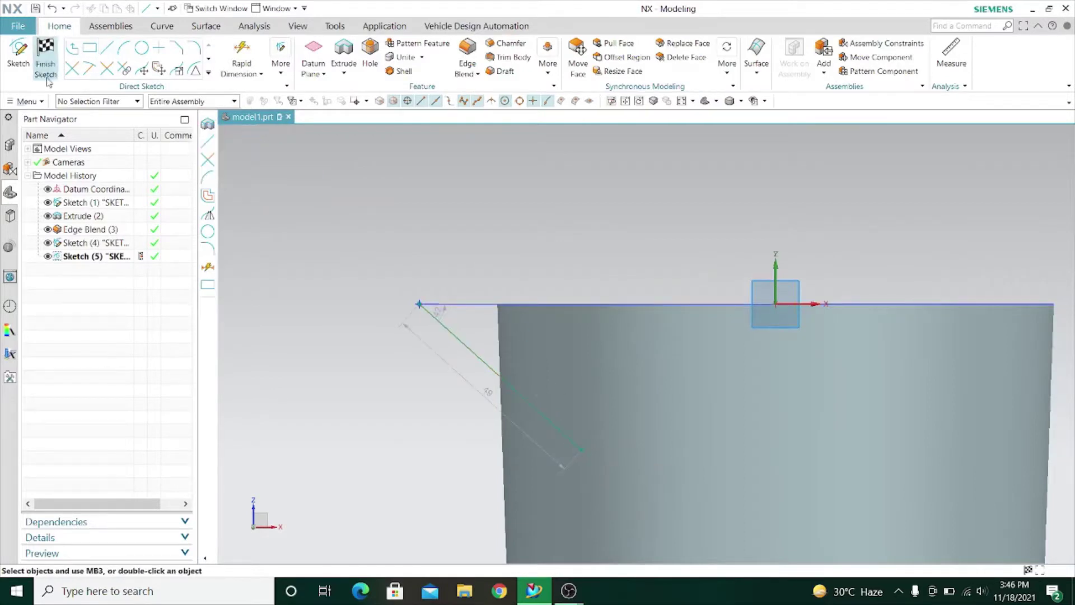
- Set up an extrusion of the closed spout profile with Boolean None, after resetting the Extrude settings
click(150, 51)
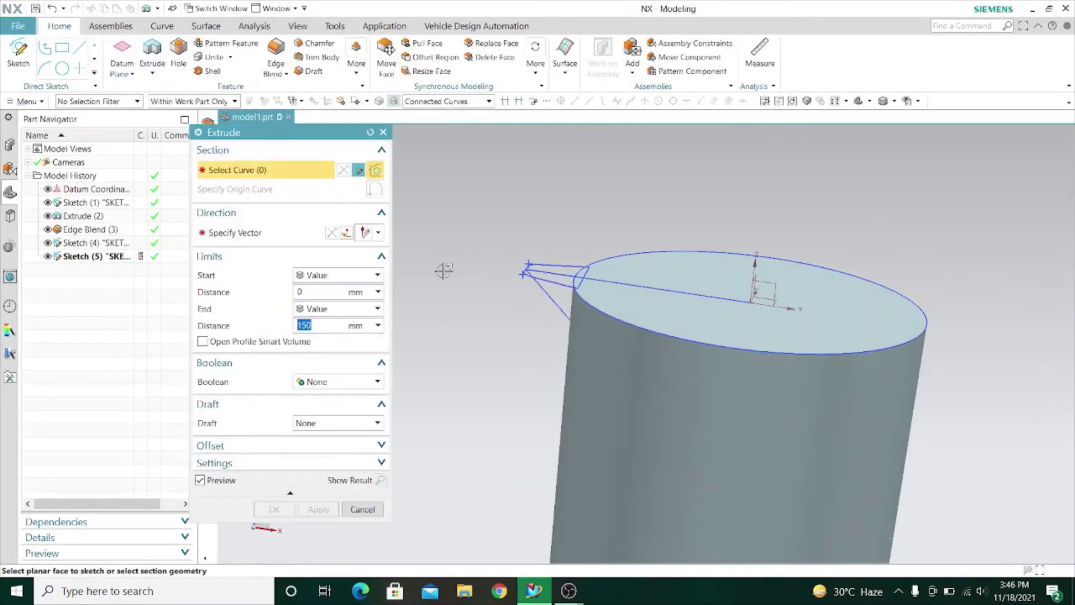
click(371, 133)
click(377, 355)
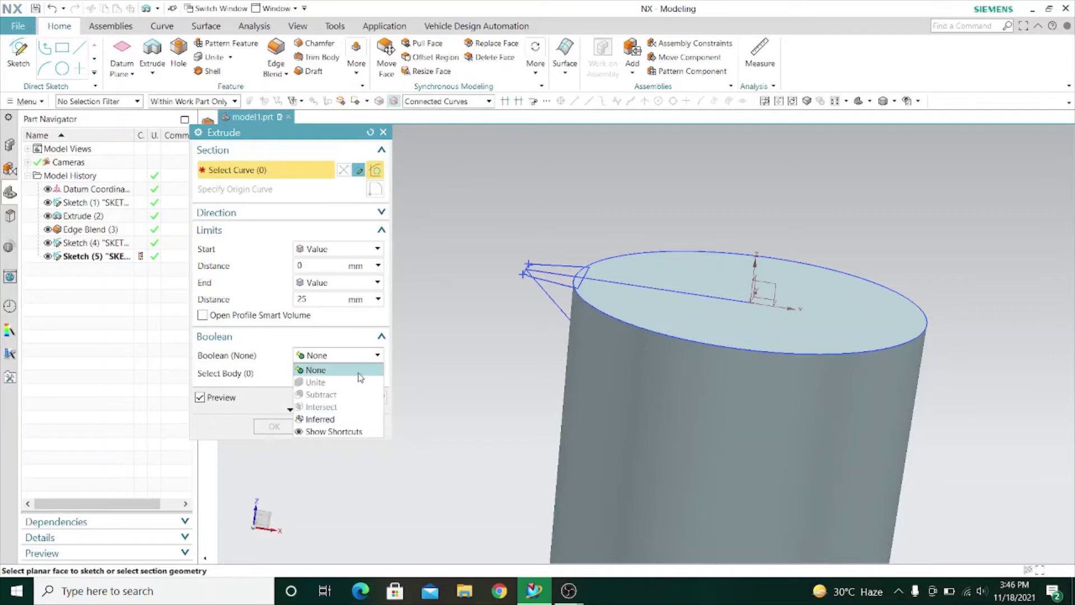
click(316, 367)
click(546, 269)
scroll(499, 271, down, 3)
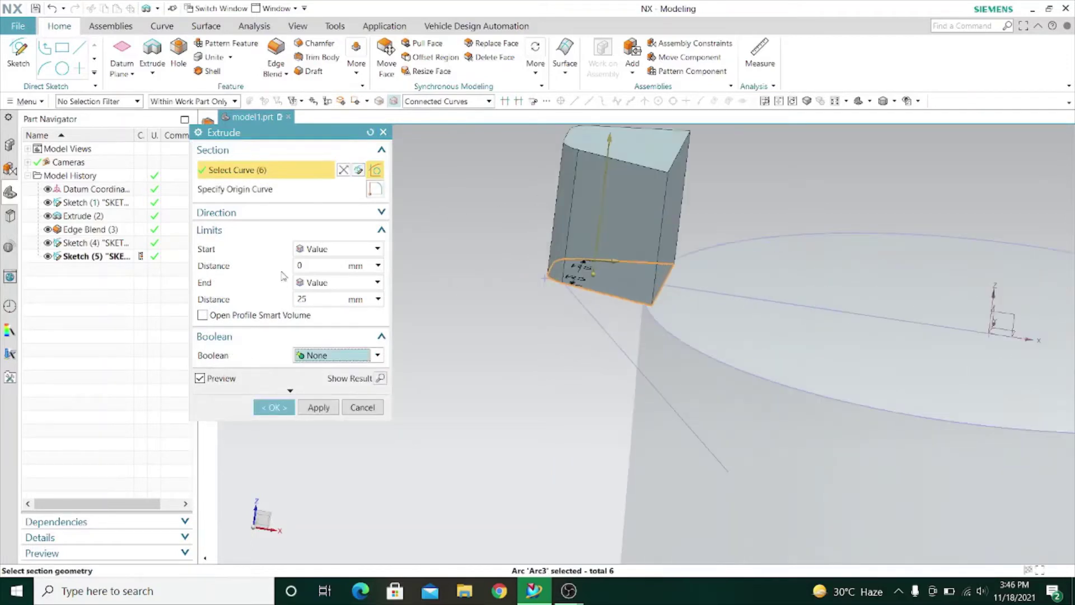
- Direct the spout extrusion along the sloping line with an end distance of 43 mm and create it
click(381, 212)
click(378, 232)
click(365, 288)
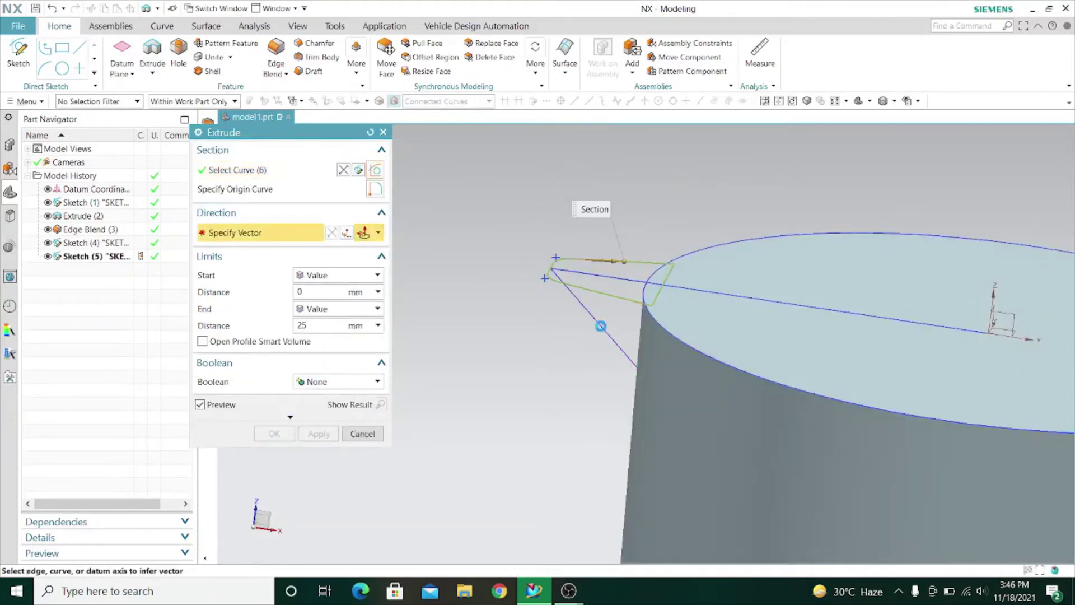
click(600, 326)
scroll(497, 173, up, 3)
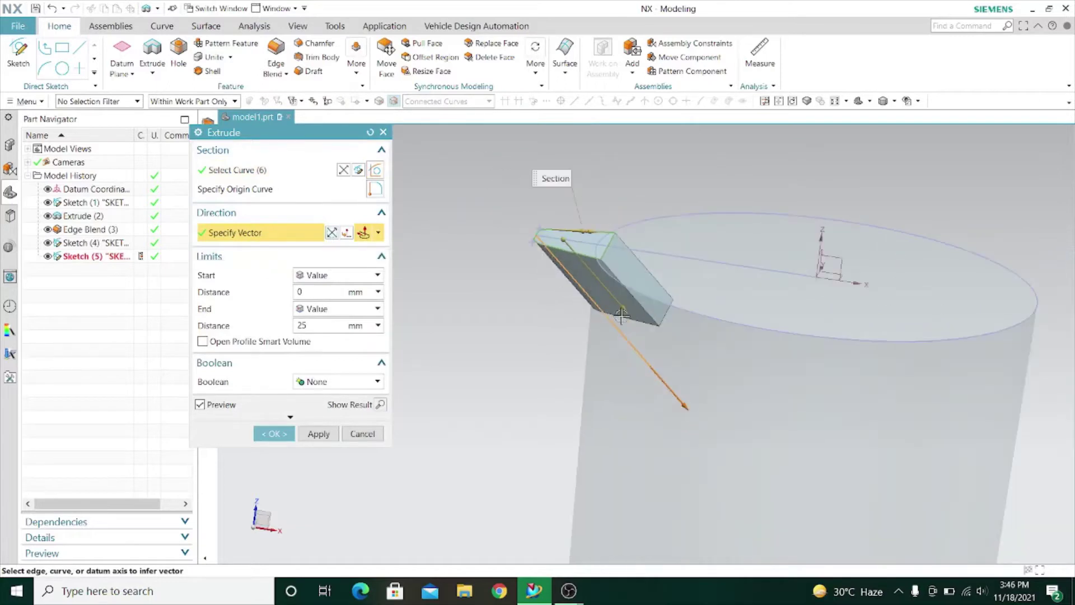
drag(621, 315, 689, 364)
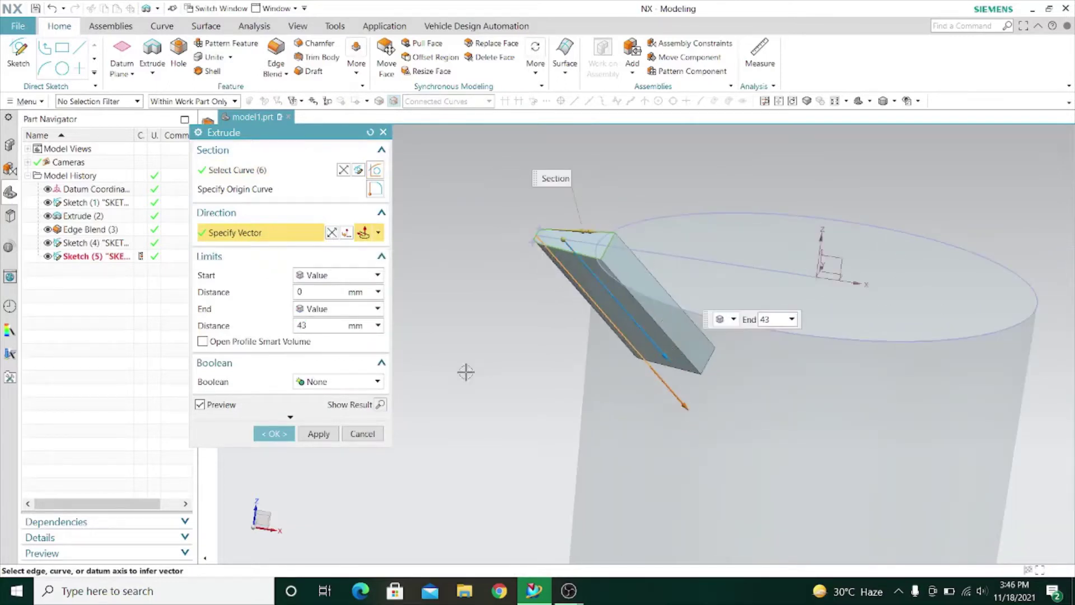
click(319, 434)
click(362, 434)
- Unite the spout extrusion with the tapered jug body
click(212, 56)
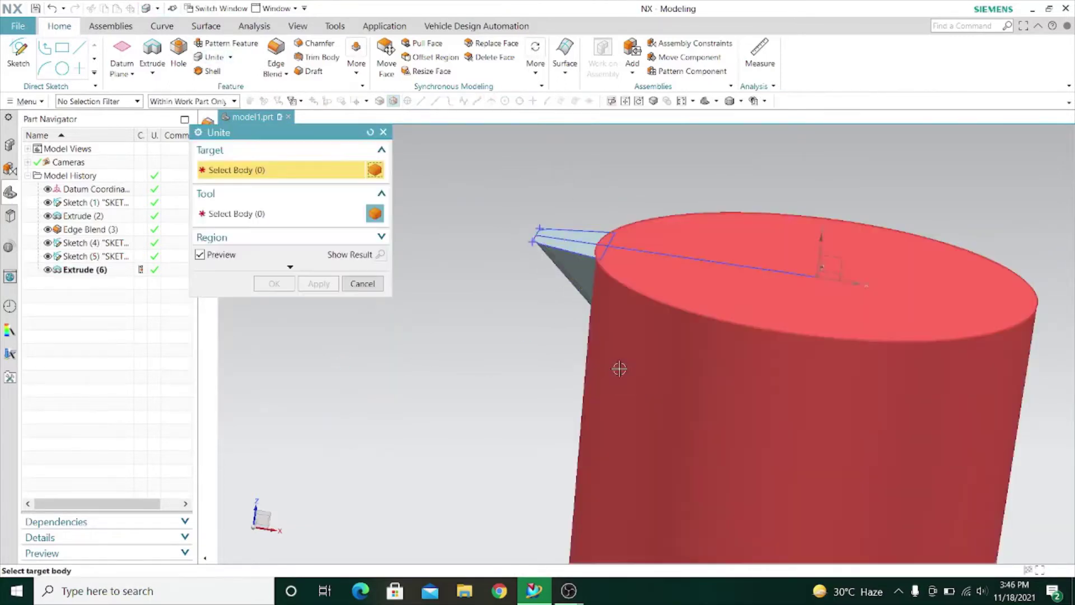
click(619, 368)
scroll(484, 163, up, 3)
click(521, 217)
click(319, 283)
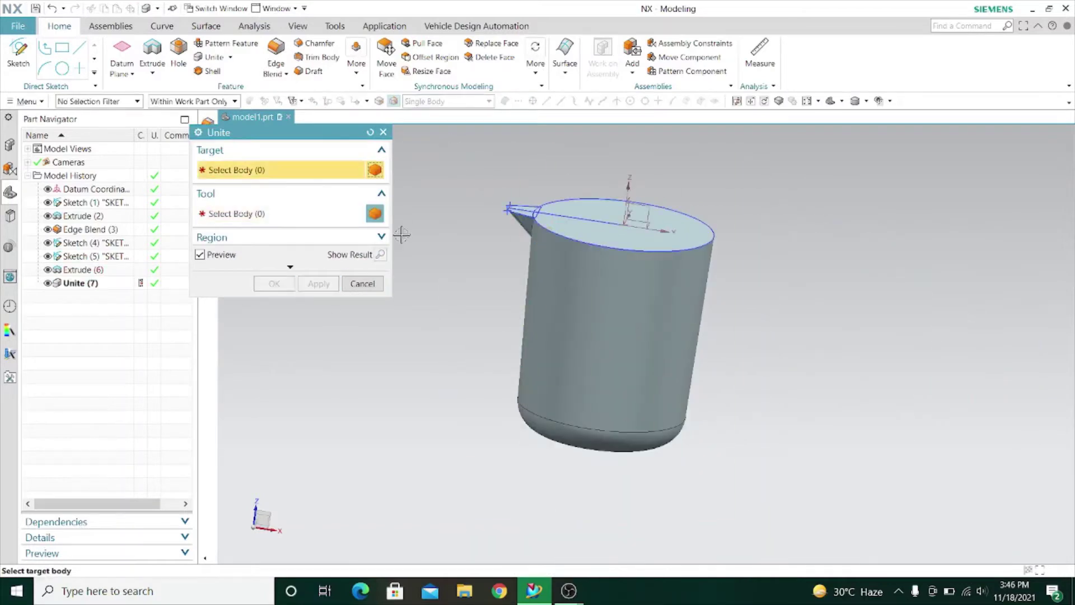
click(362, 284)
key(b)
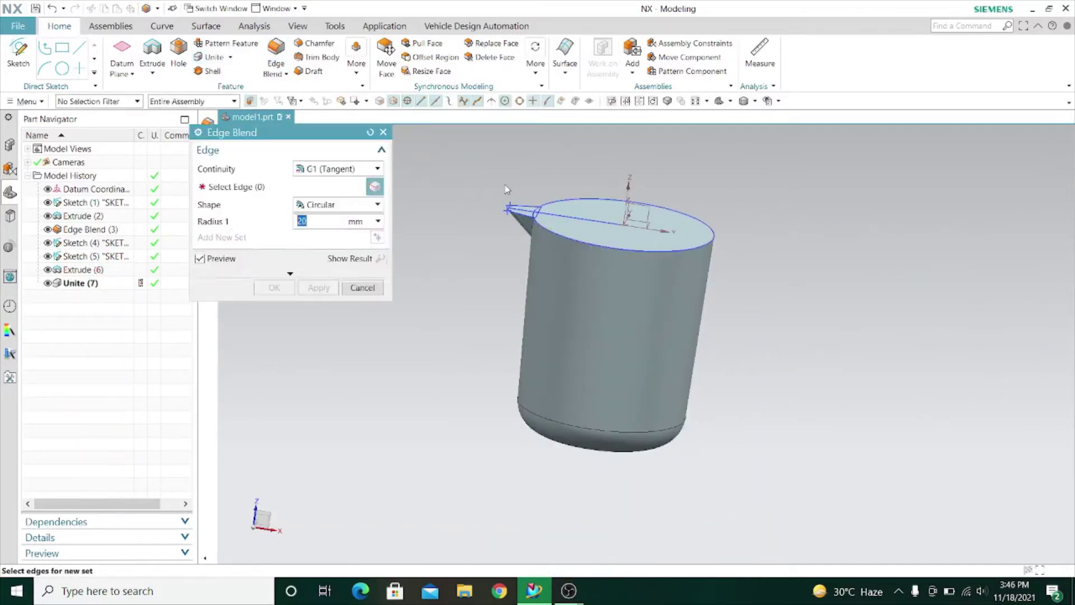
scroll(511, 222, down, 5)
scroll(602, 305, down, 3)
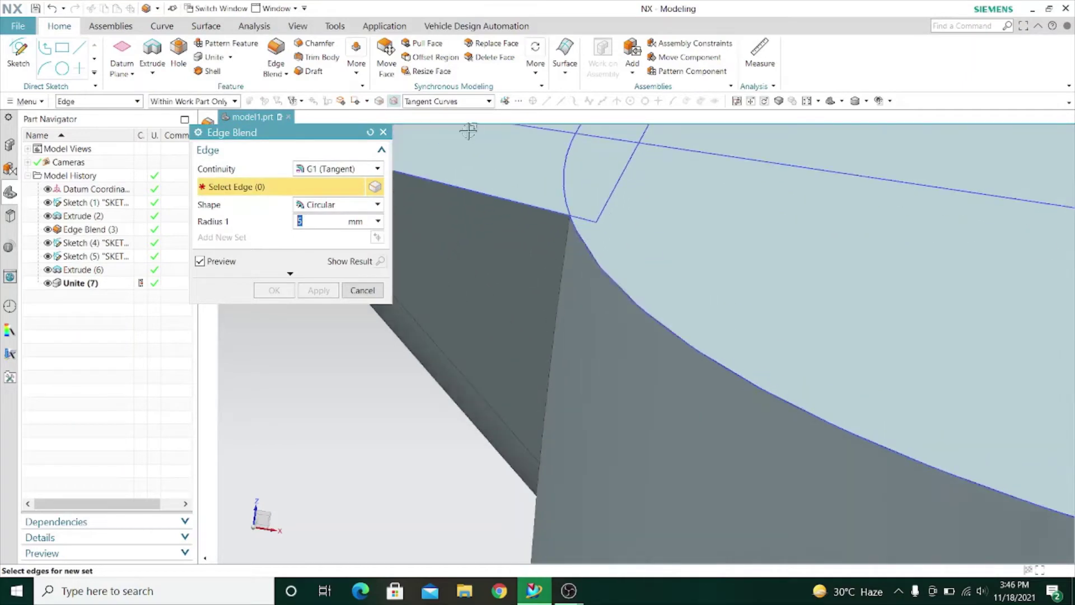
click(488, 101)
click(471, 119)
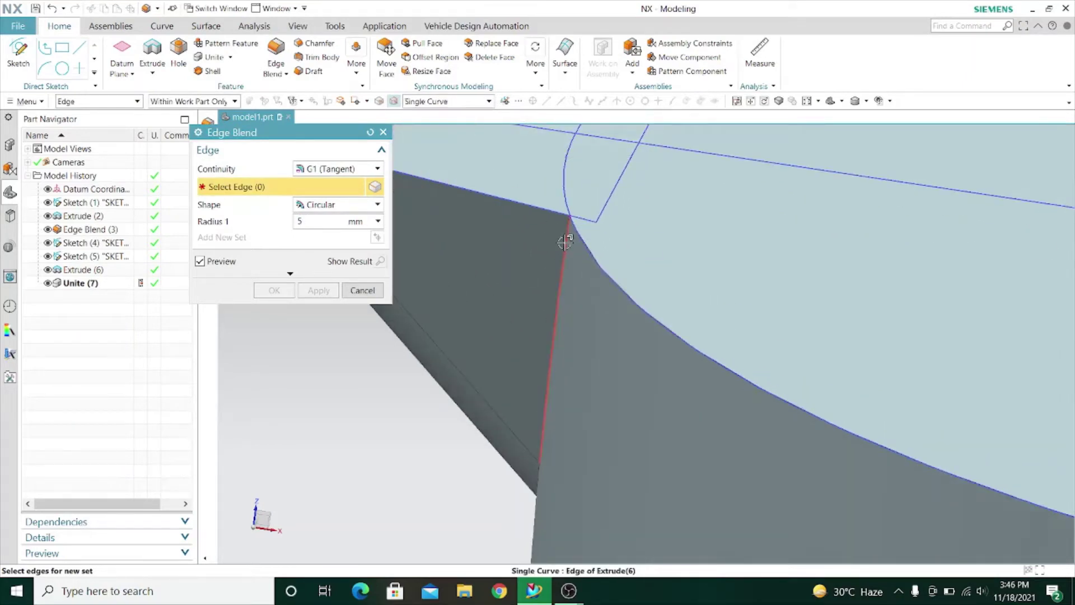
click(566, 242)
scroll(565, 242, up, 3)
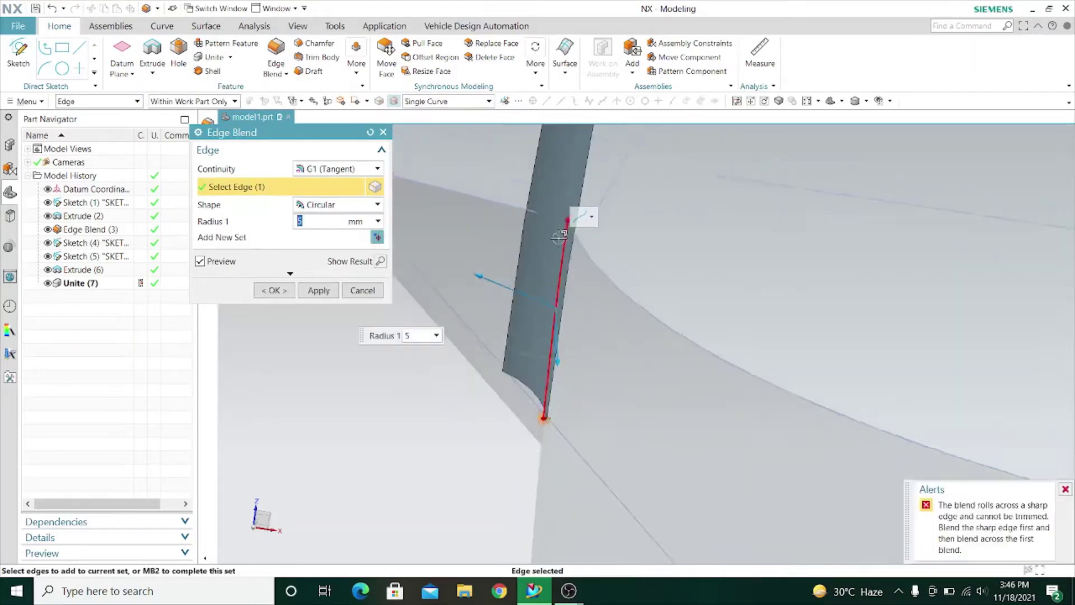
click(488, 102)
click(442, 132)
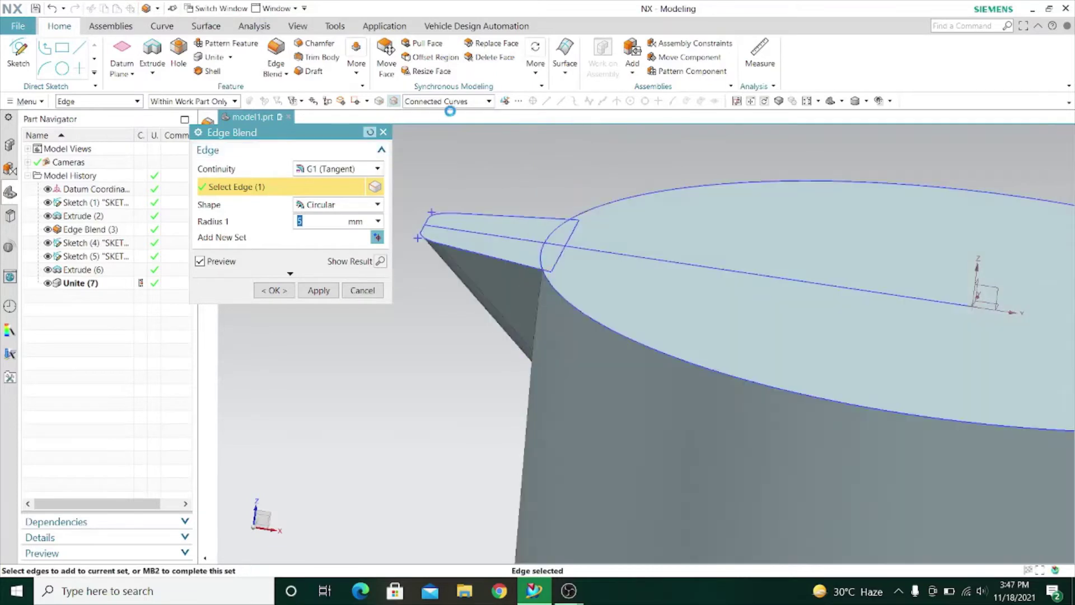
click(370, 133)
click(488, 101)
click(442, 132)
scroll(523, 315, down, 5)
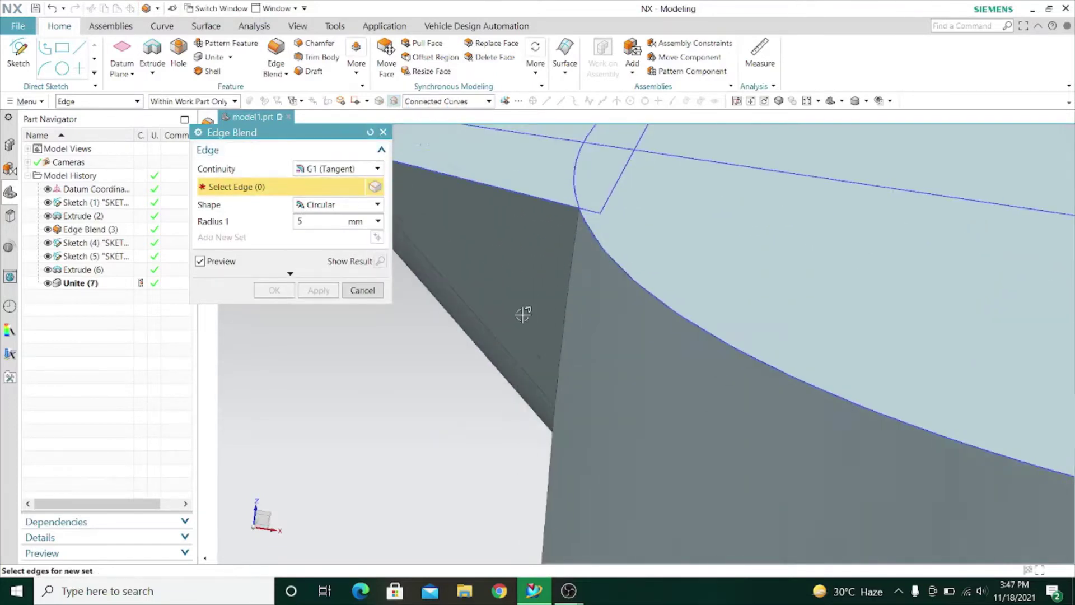
click(565, 287)
scroll(560, 285, up, 5)
middle_drag(495, 358, 529, 326)
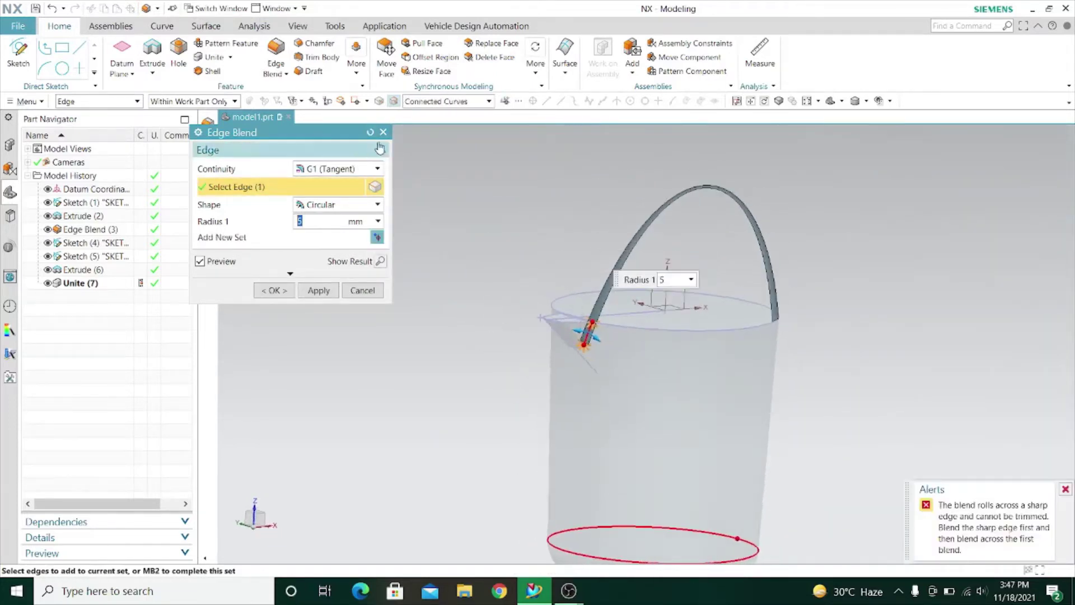
click(383, 132)
- Blend the chain of tangent edges where the spout meets the jug body with a 5 mm radius
click(278, 57)
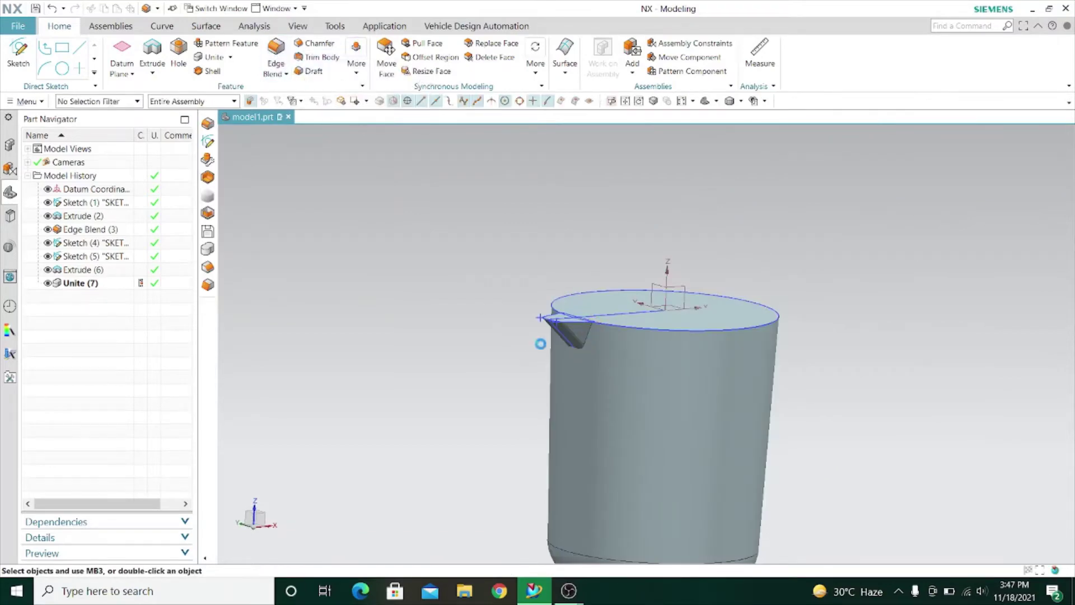
scroll(540, 343, down, 5)
click(643, 263)
scroll(616, 291, up, 6)
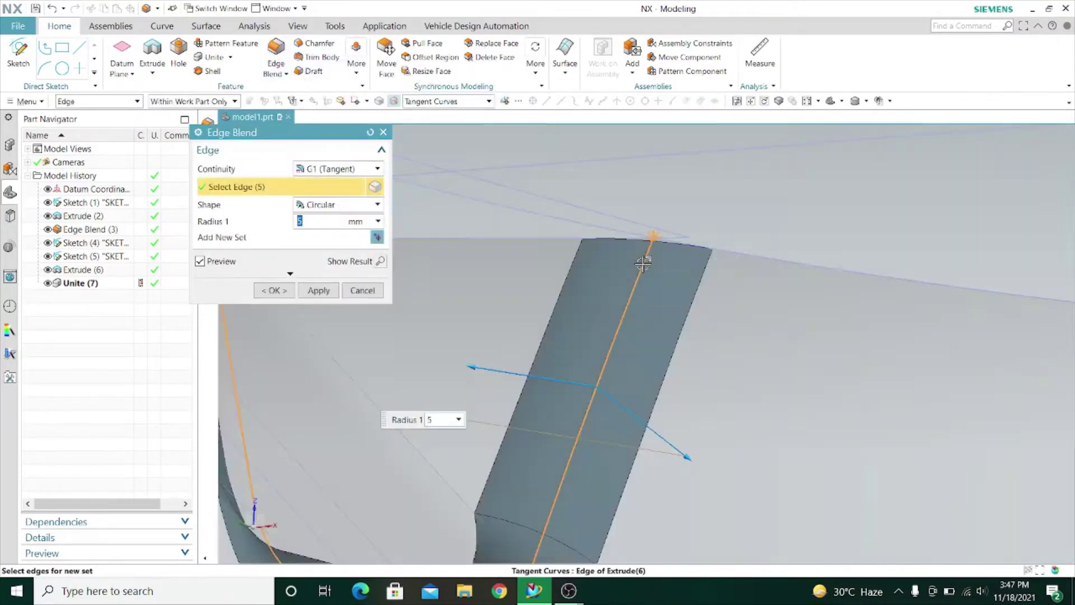
middle_drag(328, 473, 336, 472)
click(321, 290)
middle_drag(415, 464, 456, 389)
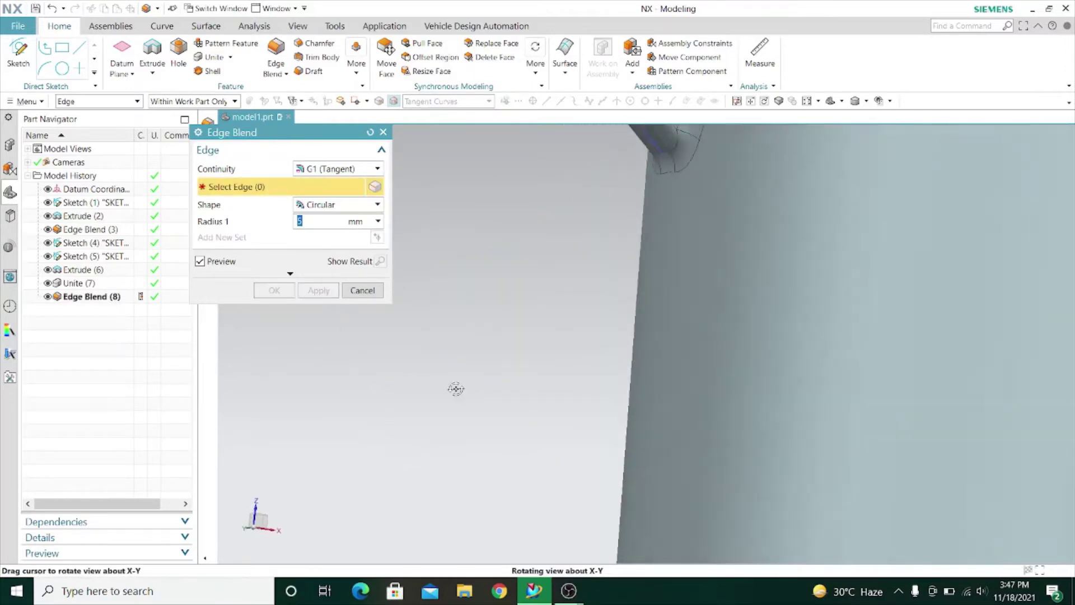
scroll(431, 399, up, 6)
click(361, 290)
- Shell the jug to a 1.5 mm wall thickness, removing its flat top face
middle_drag(365, 282, 263, 257)
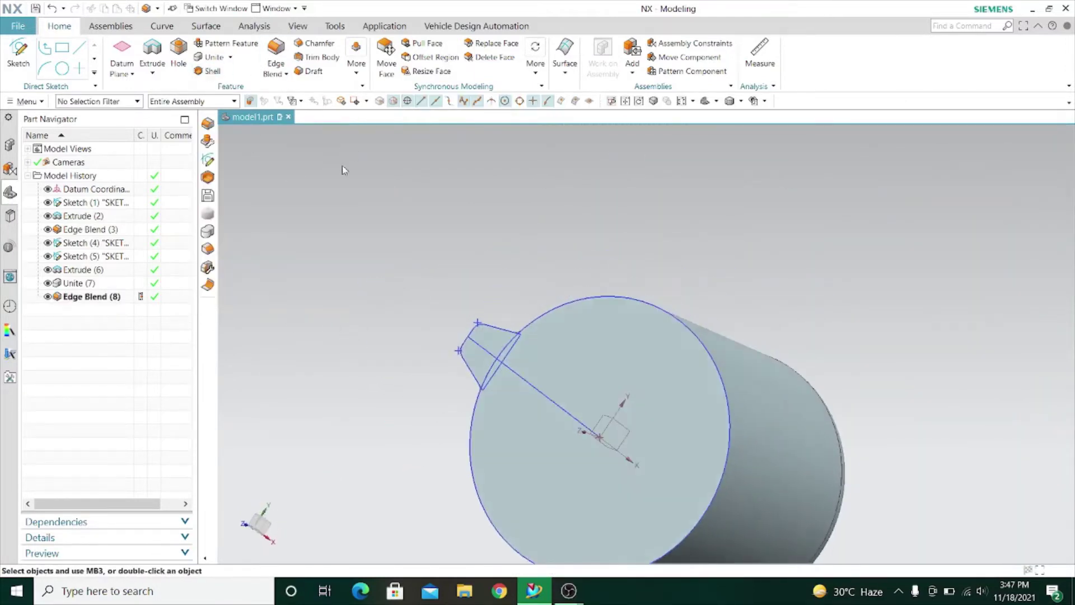
click(208, 71)
click(575, 364)
click(318, 292)
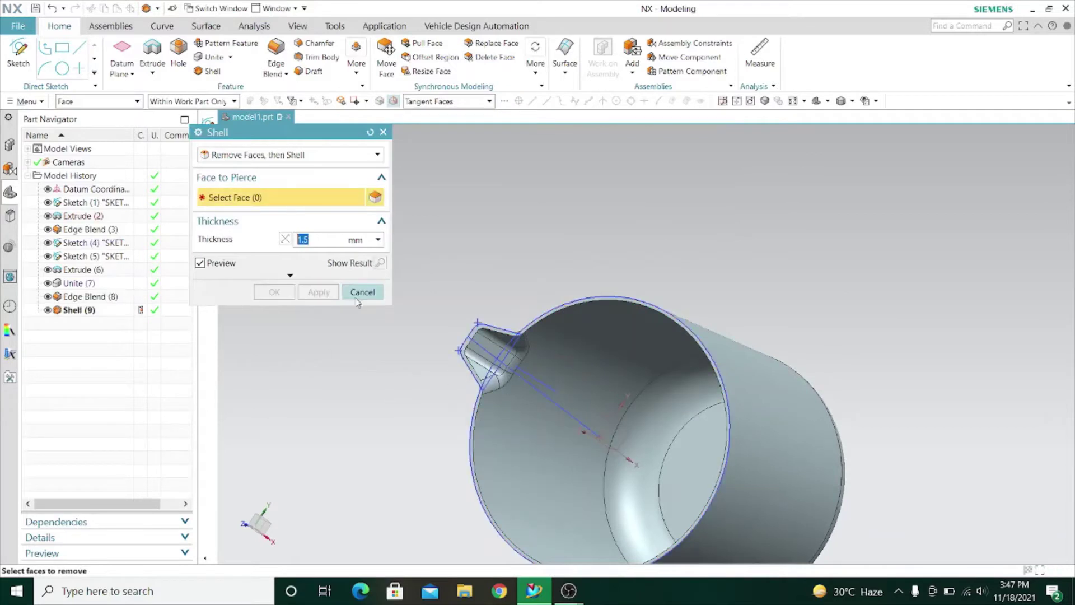
click(362, 292)
- Hide all sketches in the model
click(765, 104)
click(765, 117)
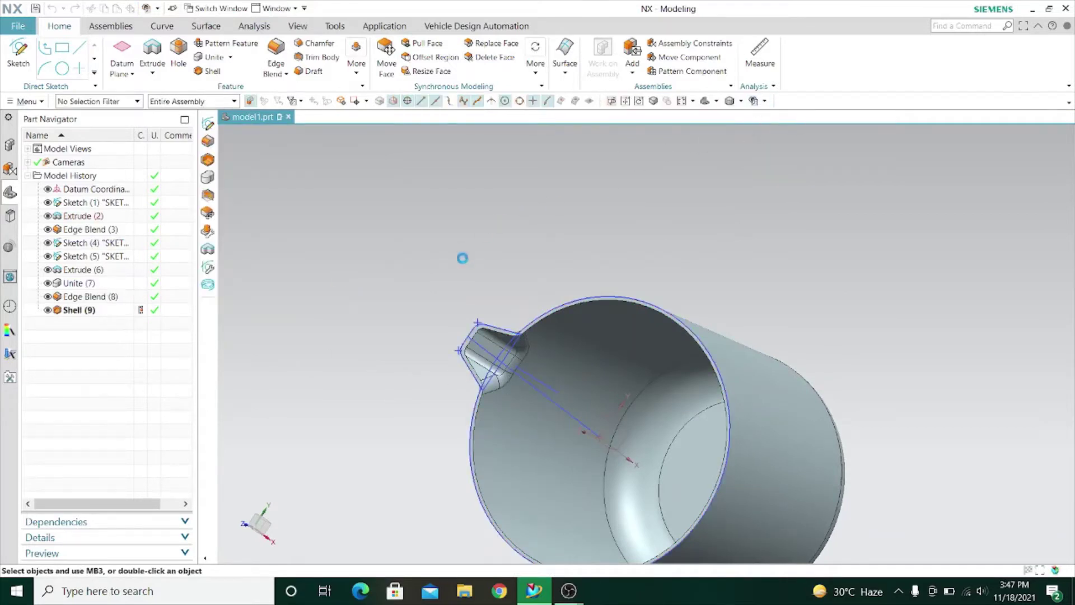
click(354, 234)
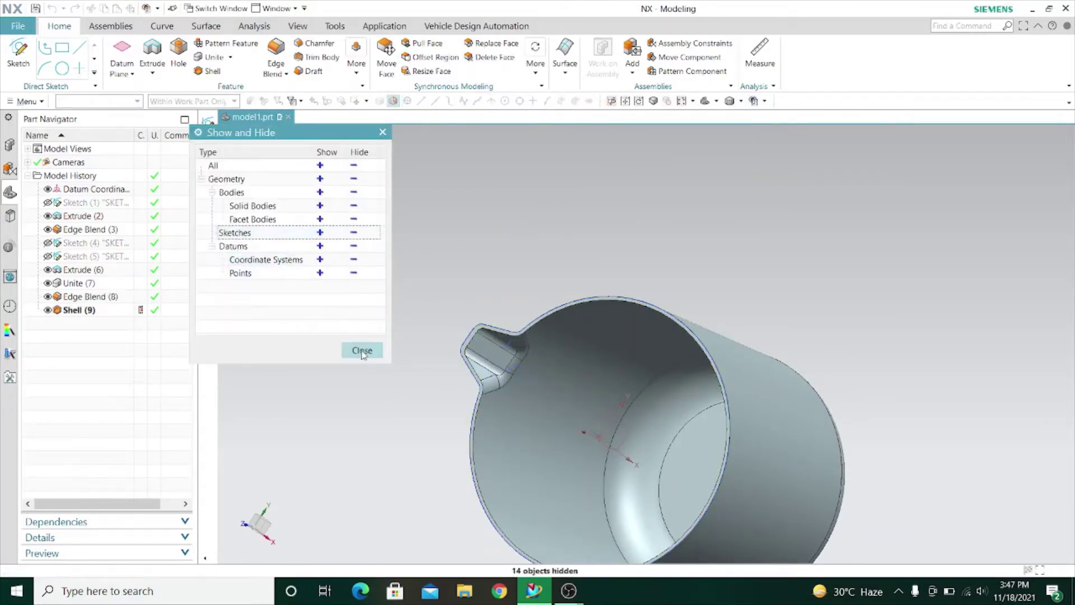
click(363, 350)
- Create a new sketch on the flat rim face at the top of the jug
mouse_move(459, 184)
middle_down()
mouse_move(475, 185)
mouse_move(464, 171)
mouse_move(459, 197)
mouse_move(427, 194)
middle_up()
scroll(508, 313, up, 7)
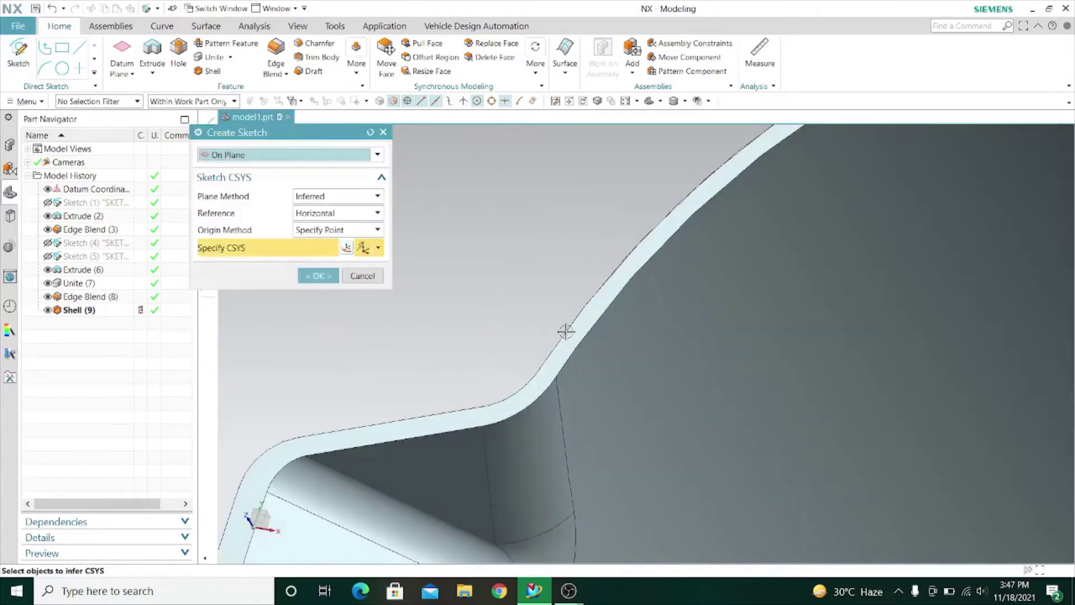
click(565, 331)
click(325, 274)
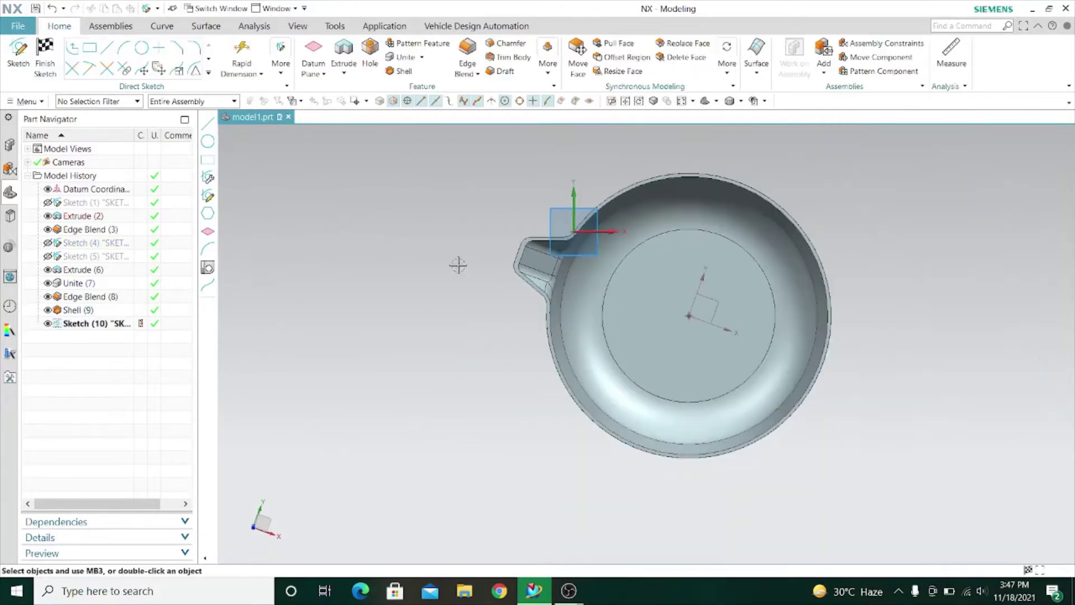
- Set up a curve offset with the Single Curve selection rule, after resetting a first pick of the spout's outer edge
click(208, 72)
click(150, 56)
scroll(489, 226, up, 5)
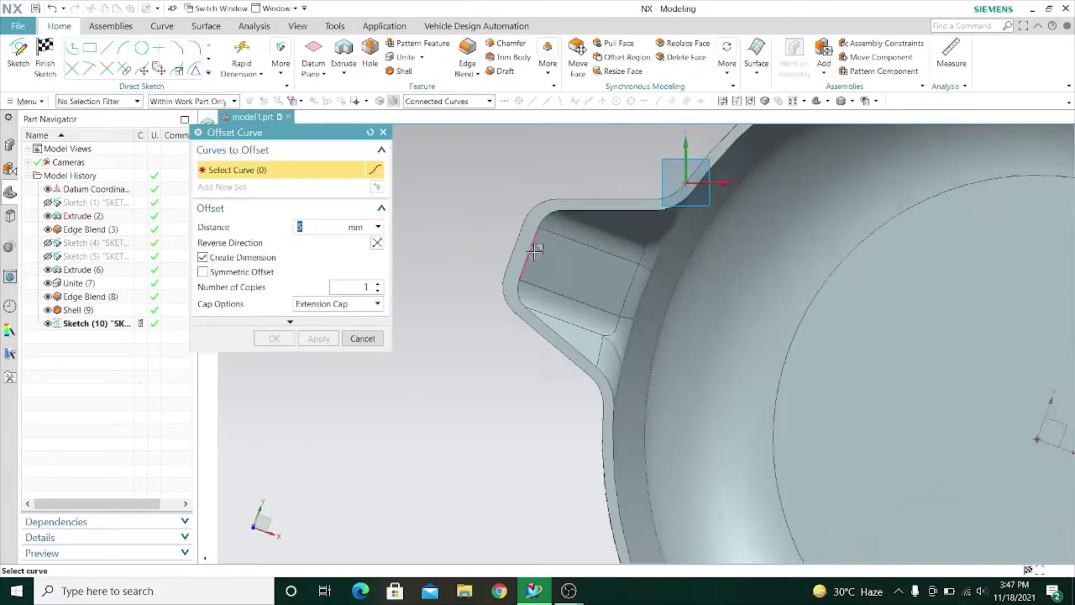
click(498, 226)
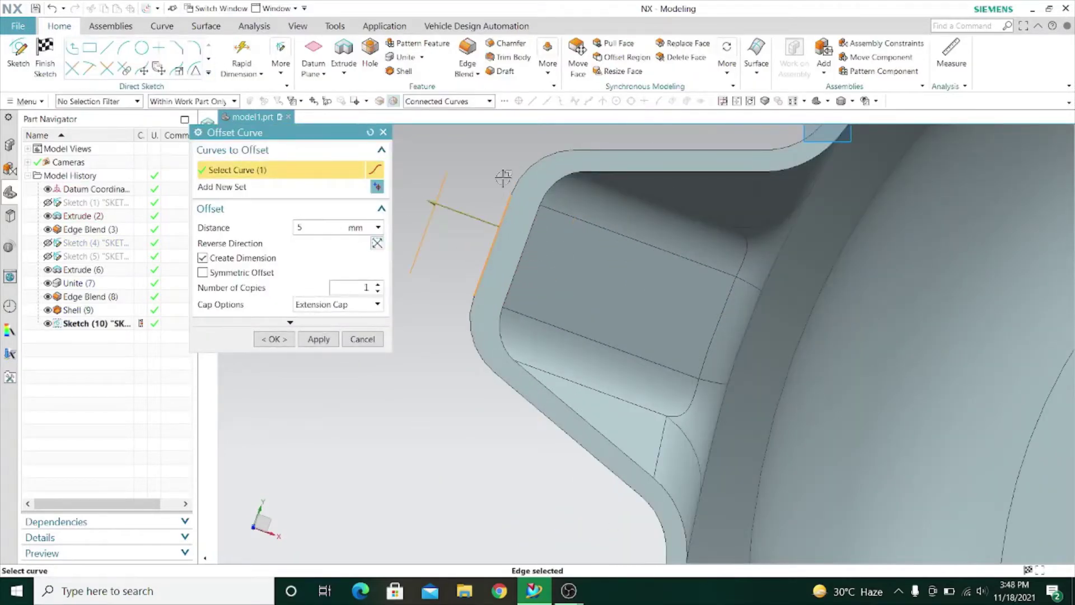
click(370, 132)
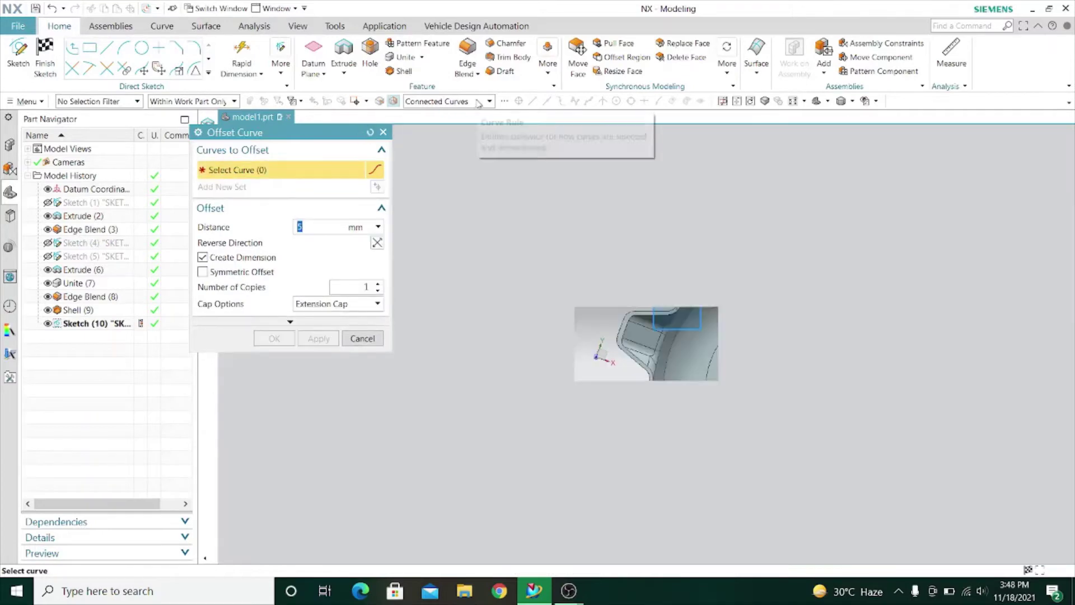
click(486, 102)
click(463, 114)
- Offset the five outer edges around the spout's rim outward by 5 mm
scroll(559, 348, up, 6)
scroll(492, 336, down, 3)
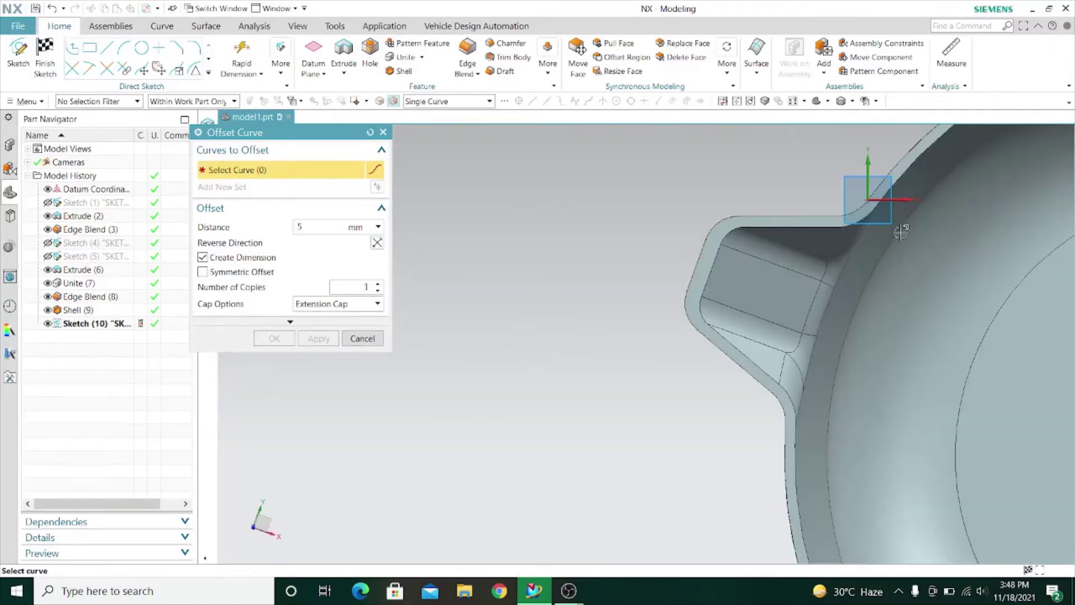
scroll(407, 252, up, 6)
click(609, 320)
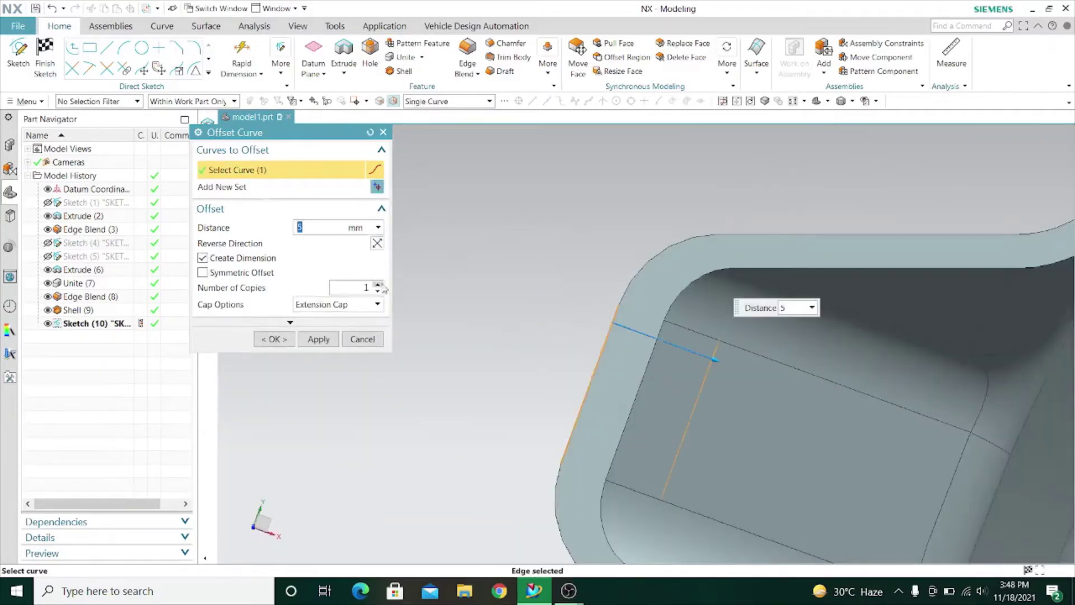
click(755, 234)
scroll(689, 226, down, 3)
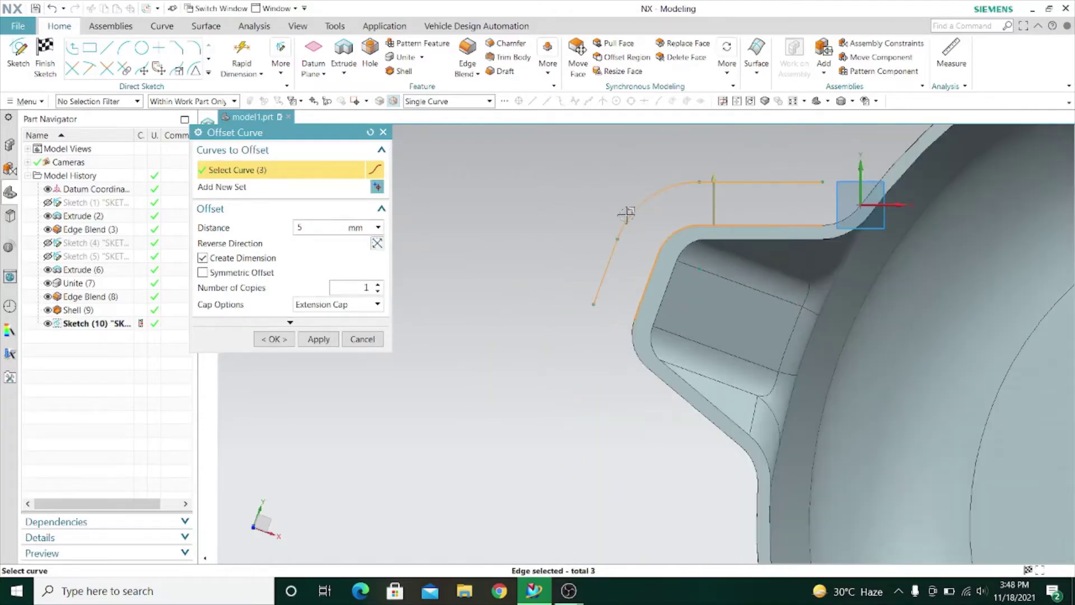
scroll(624, 355, up, 3)
click(679, 303)
scroll(590, 312, down, 3)
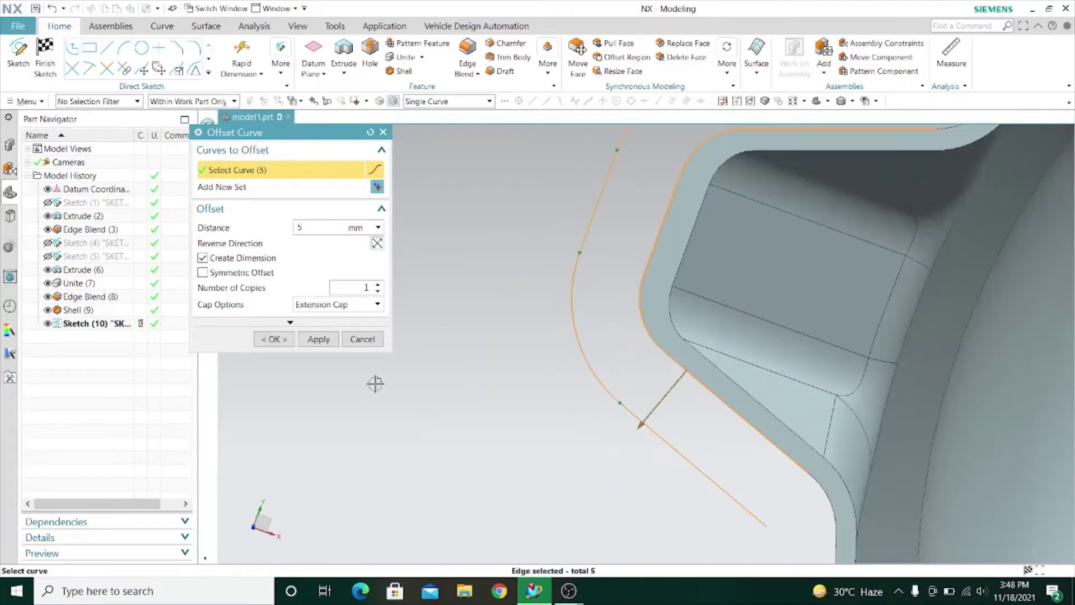
click(319, 339)
- Offset the jug's round outer rim edge and its two blended spout corners outward by 5 mm, and finish the sketch
scroll(439, 311, down, 3)
scroll(648, 238, up, 5)
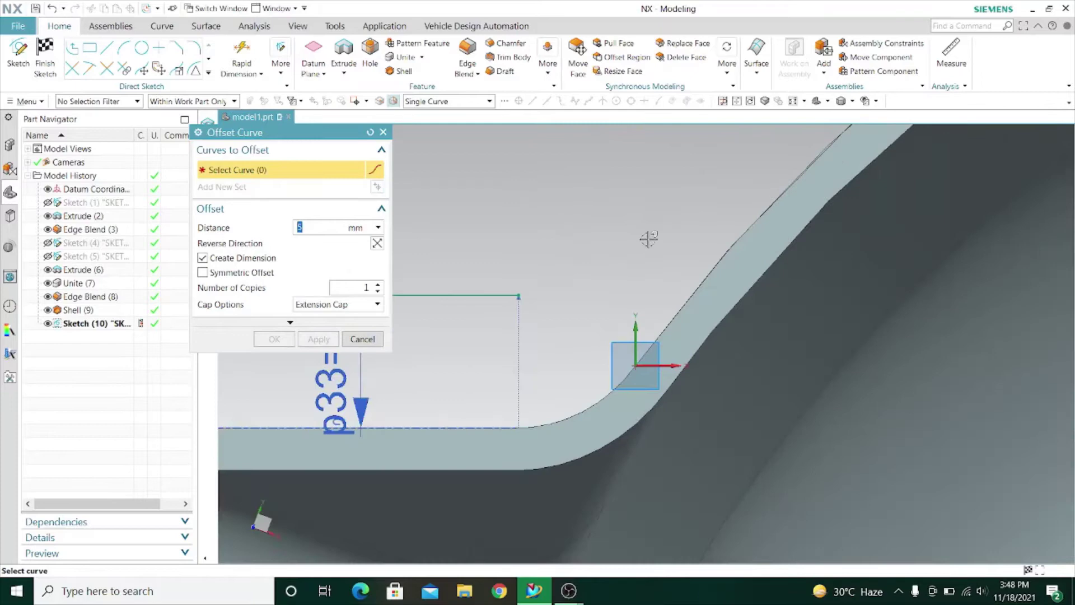
click(563, 417)
scroll(642, 252, down, 3)
click(638, 249)
scroll(514, 241, down, 3)
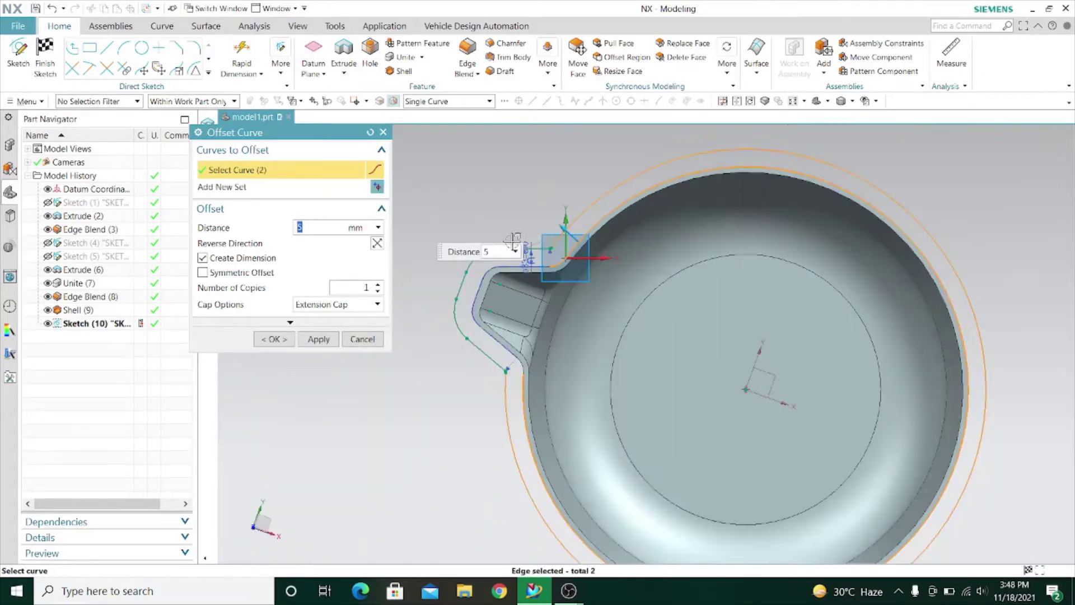
scroll(513, 240, up, 5)
scroll(707, 279, down, 3)
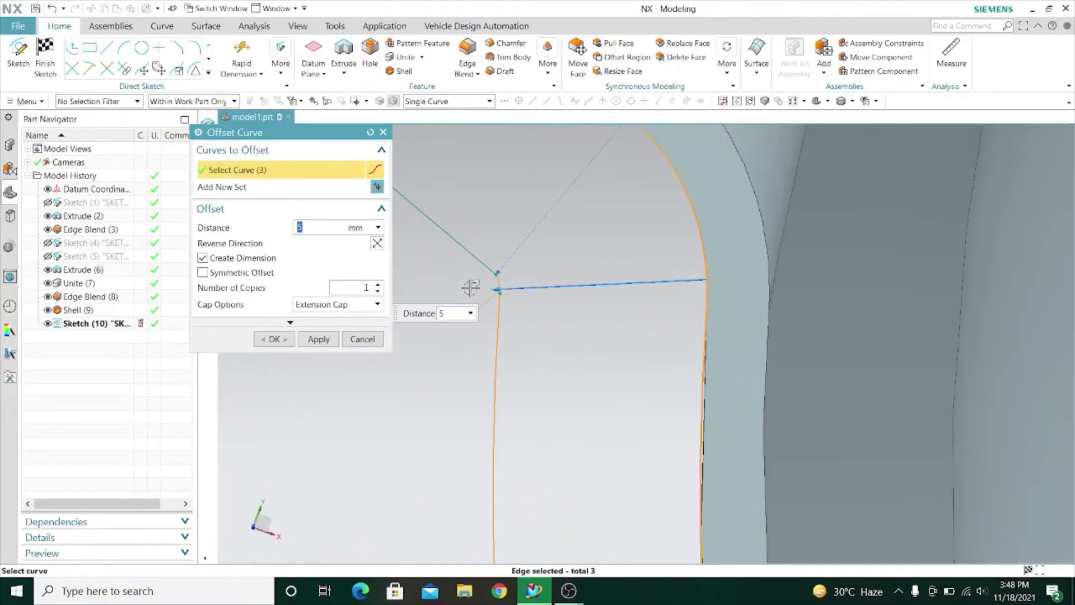
click(319, 339)
click(362, 339)
scroll(538, 273, down, 5)
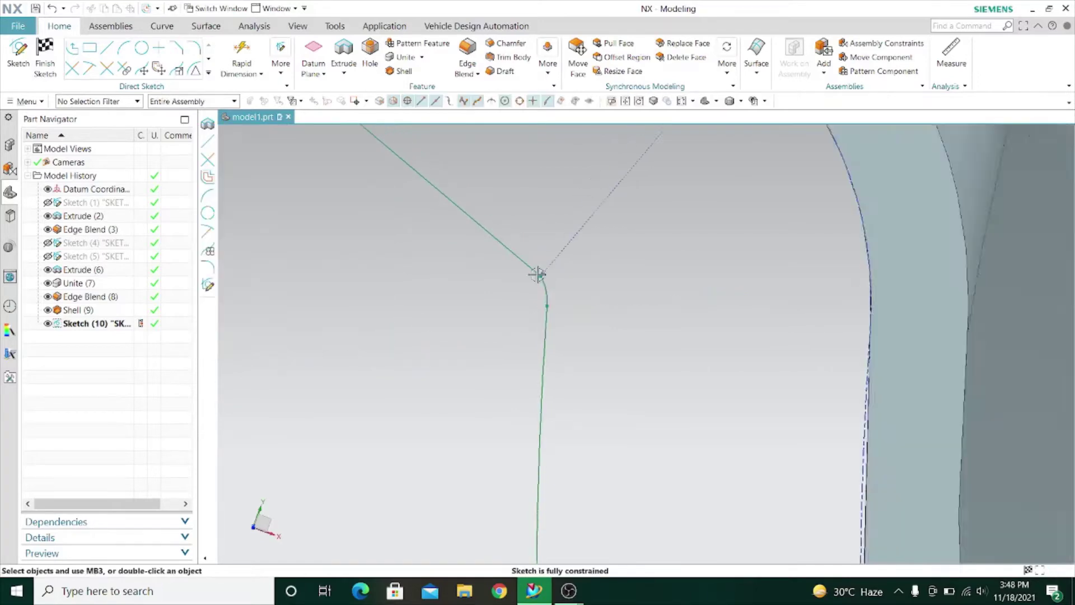
mouse_move(556, 268)
middle_down()
mouse_move(451, 278)
mouse_move(487, 225)
mouse_move(472, 218)
mouse_move(458, 228)
middle_up()
click(45, 57)
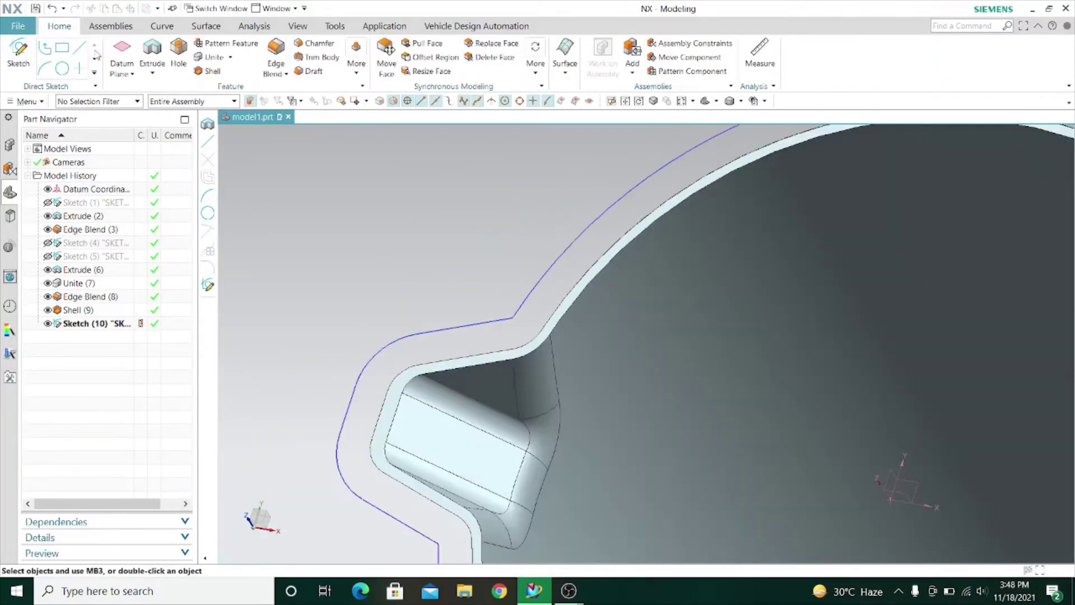
key(x)
scroll(404, 323, up, 3)
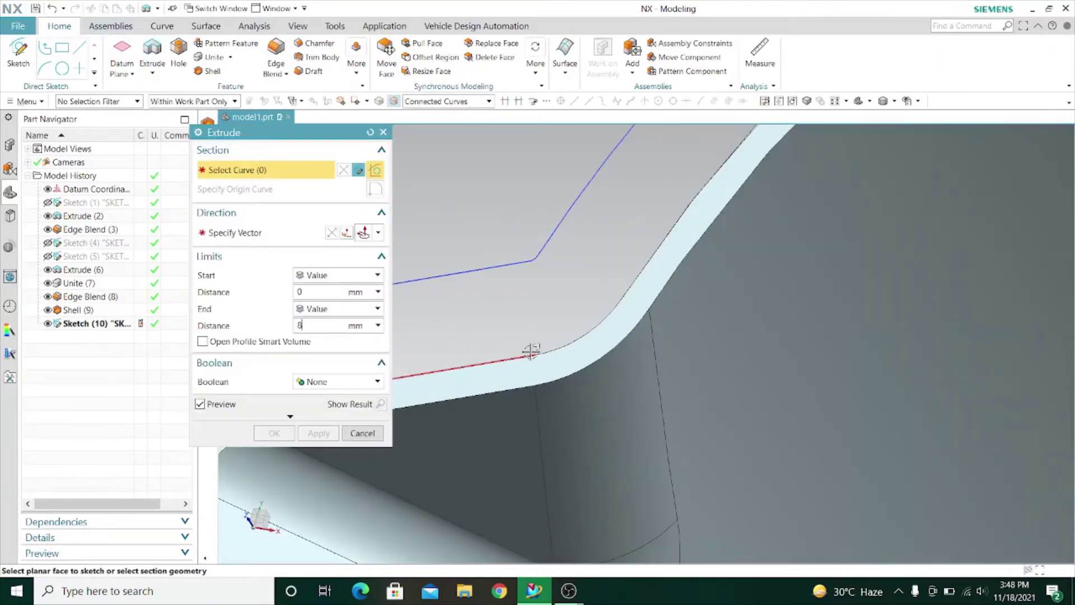
click(531, 351)
click(633, 268)
scroll(620, 272, down, 5)
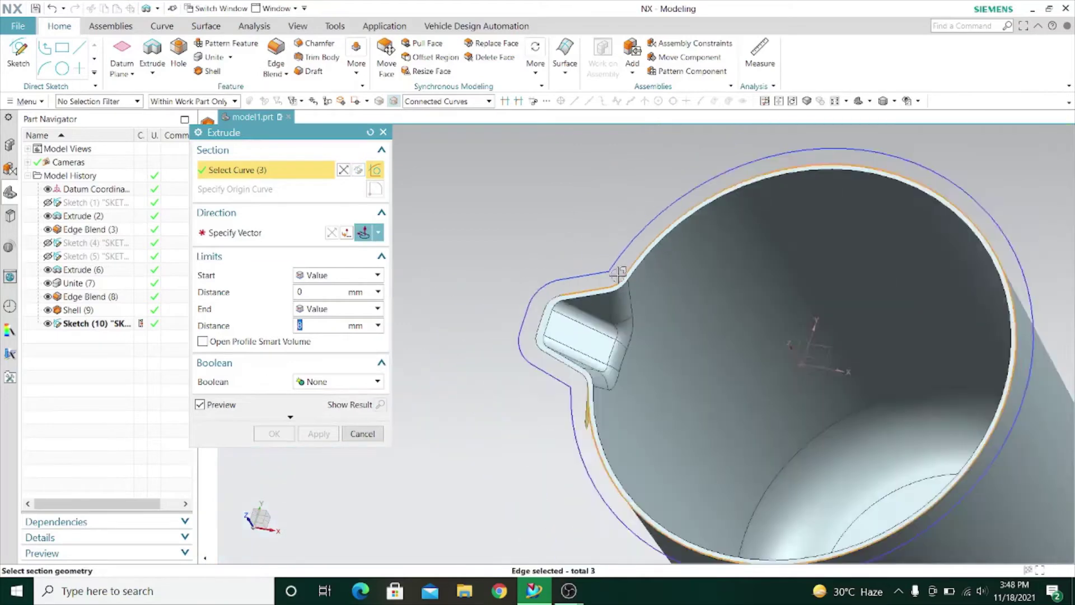
scroll(556, 361, down, 2)
scroll(556, 361, up, 6)
click(649, 255)
scroll(694, 367, down, 4)
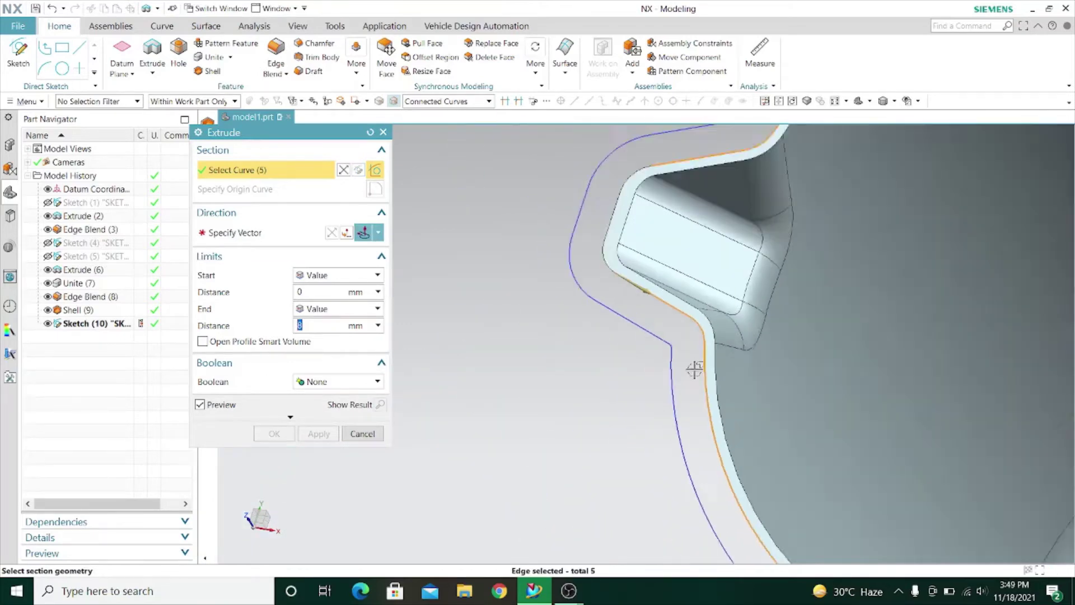
scroll(651, 317, up, 4)
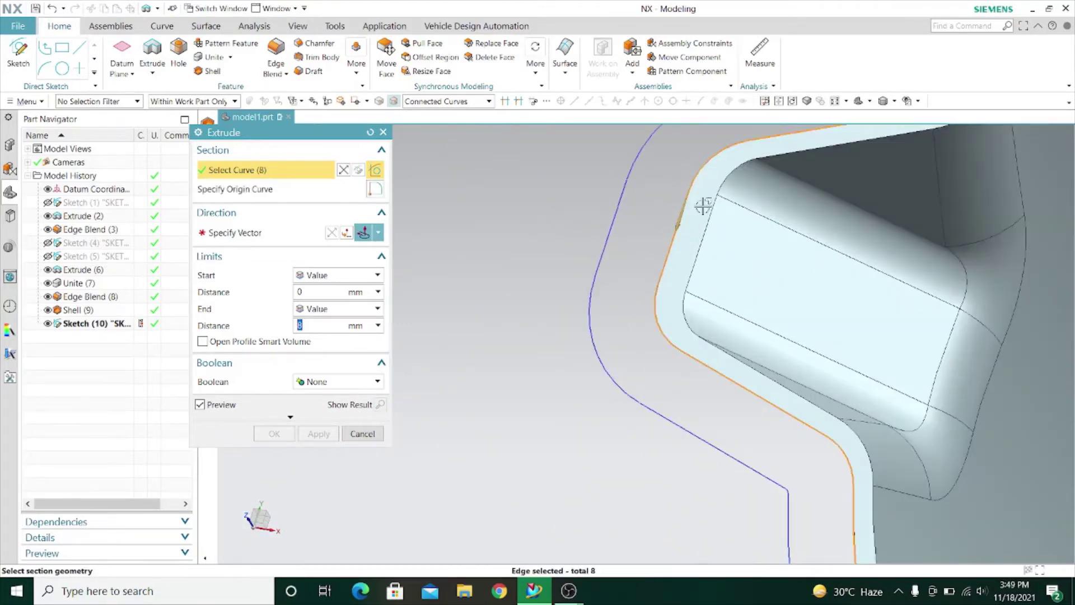
scroll(569, 300, down, 5)
middle_drag(568, 300, 542, 286)
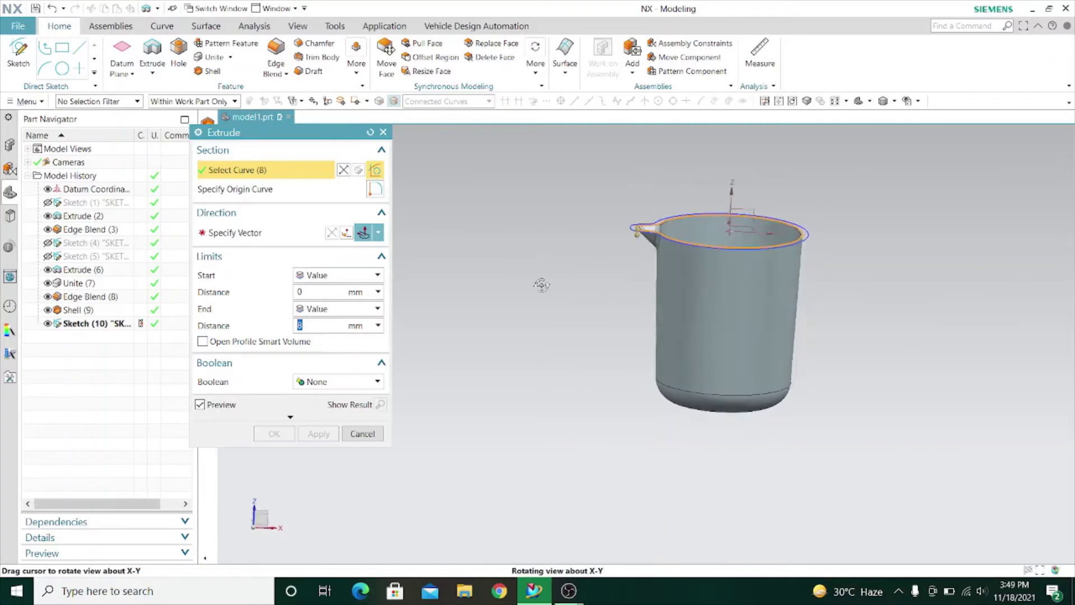
click(381, 234)
click(366, 250)
click(644, 314)
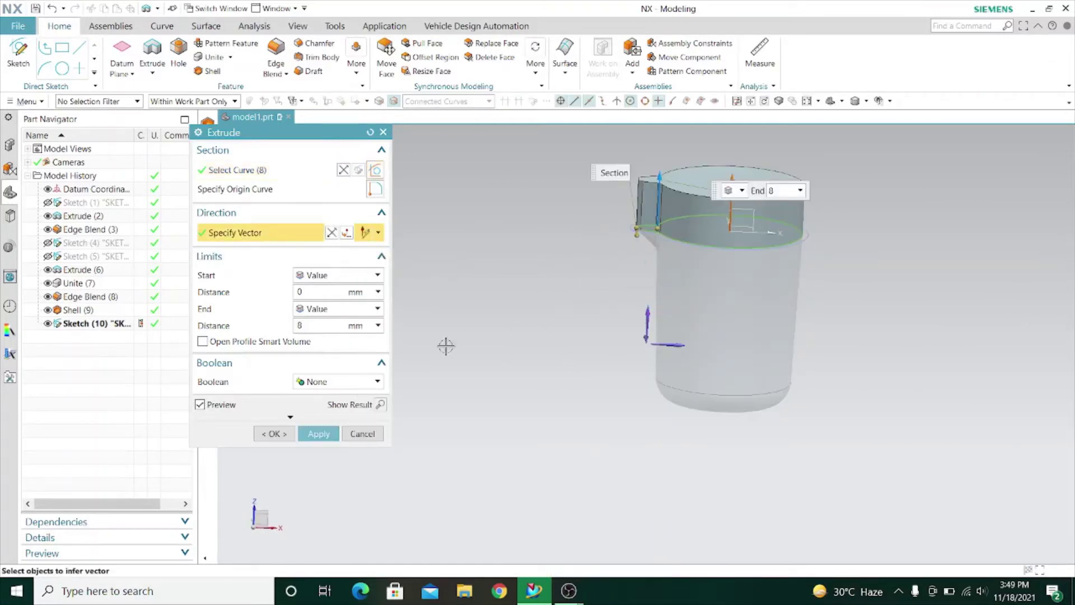
scroll(557, 272, up, 5)
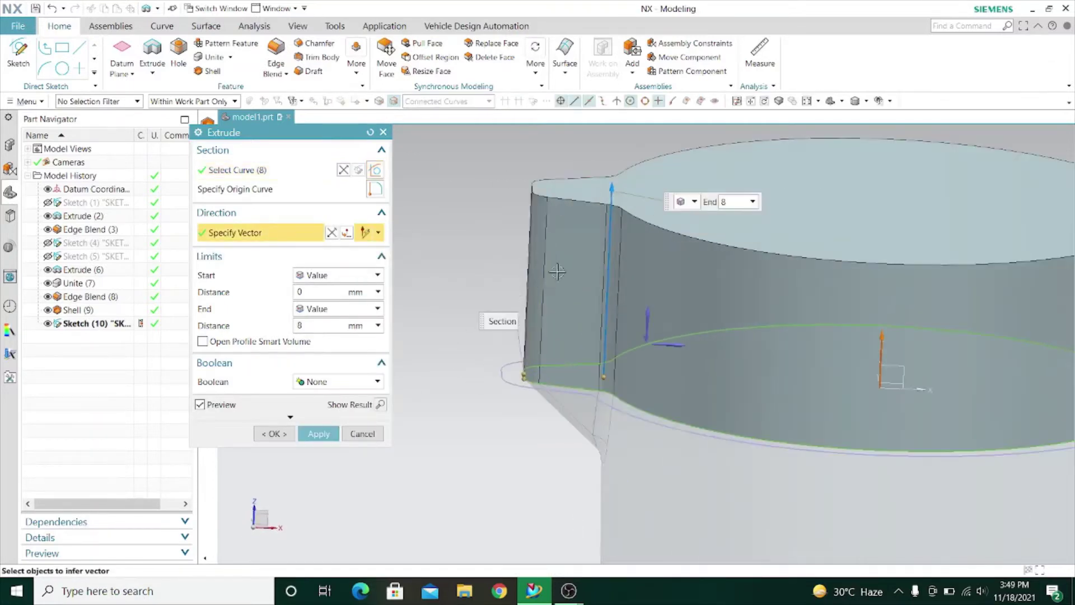
drag(612, 191, 496, 368)
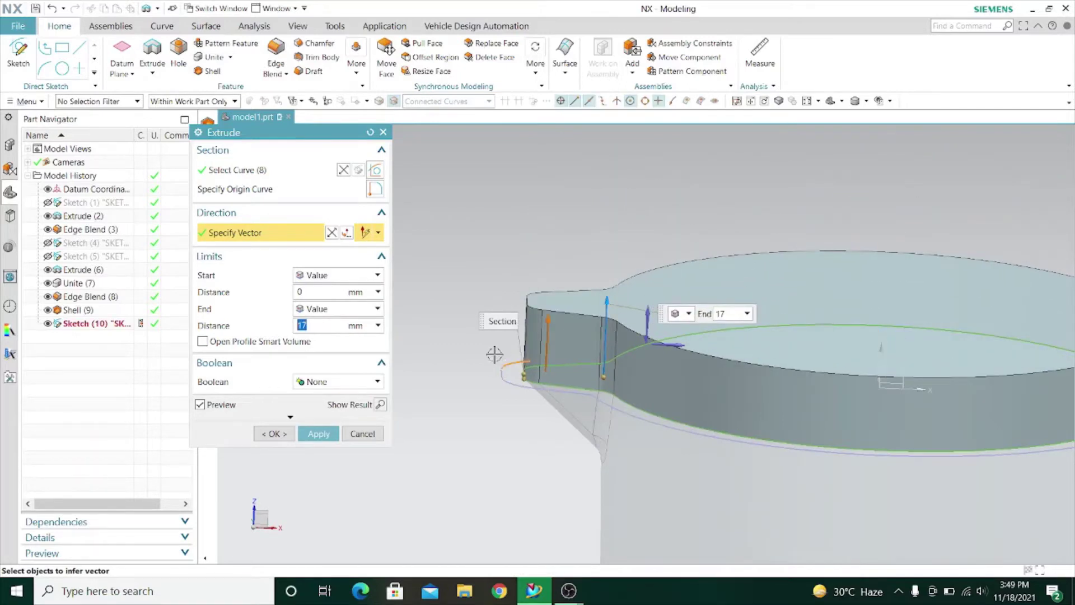
scroll(494, 354, up, 3)
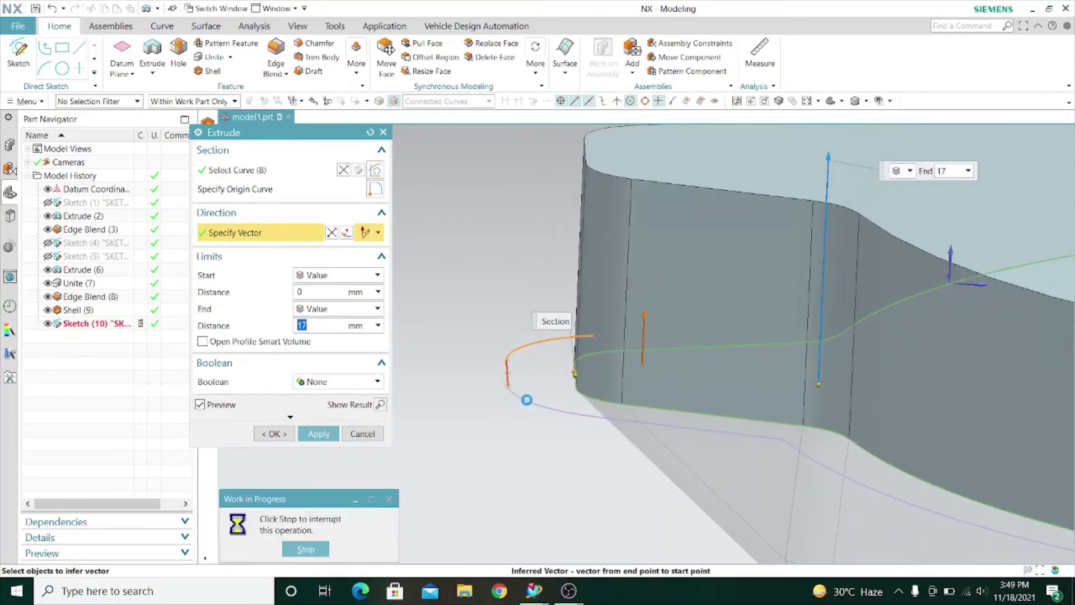
click(526, 399)
scroll(575, 422, down, 5)
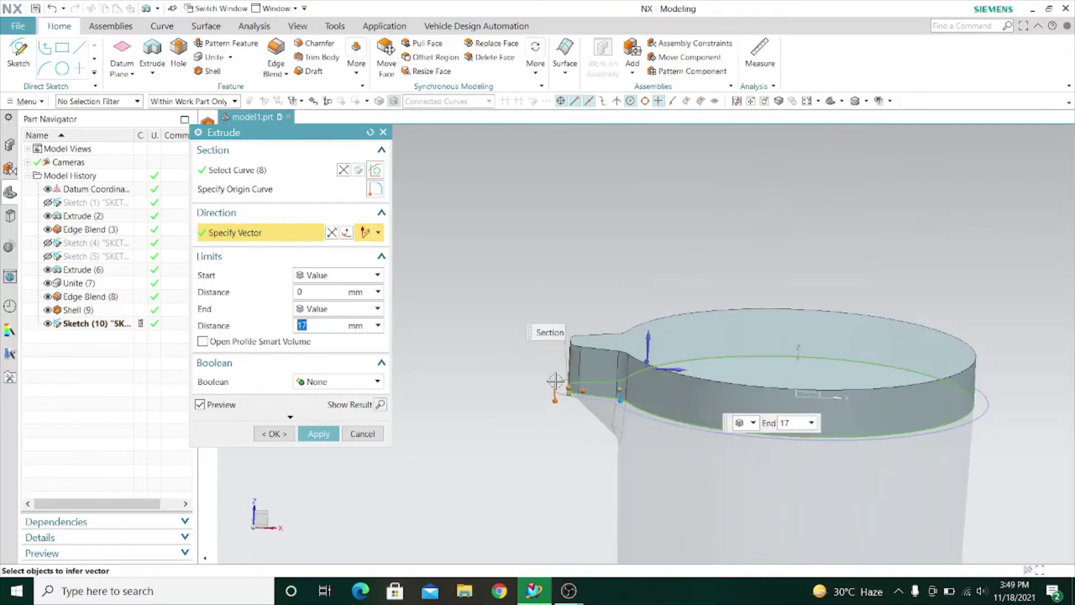
middle_drag(488, 314, 448, 406)
click(369, 132)
- Set the new extrusion's Boolean to None and its curve selection rule to Connected Curves
scroll(478, 333, down, 2)
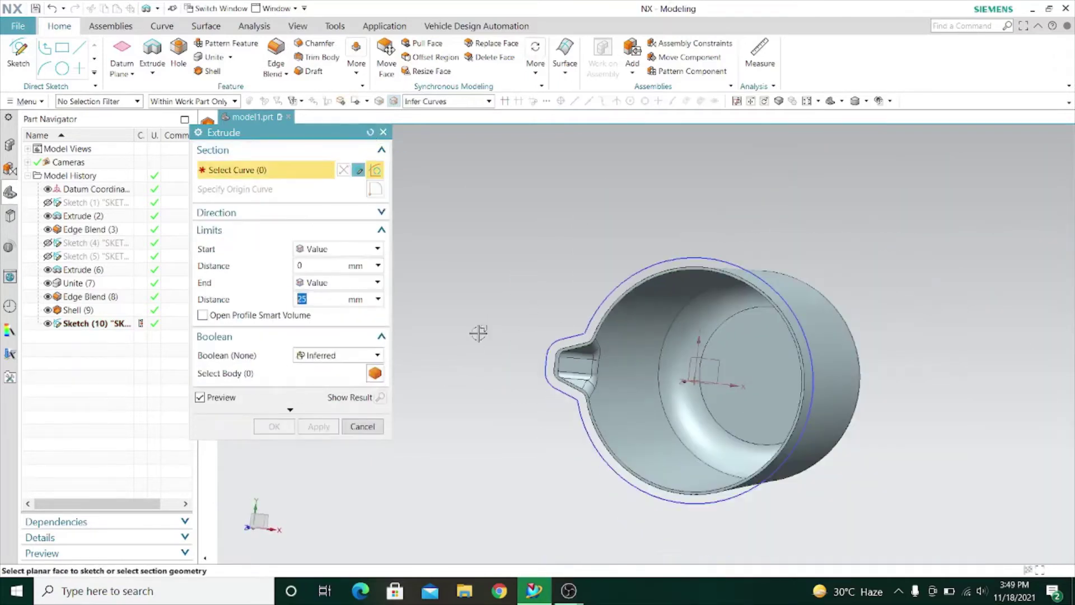
click(378, 355)
click(360, 370)
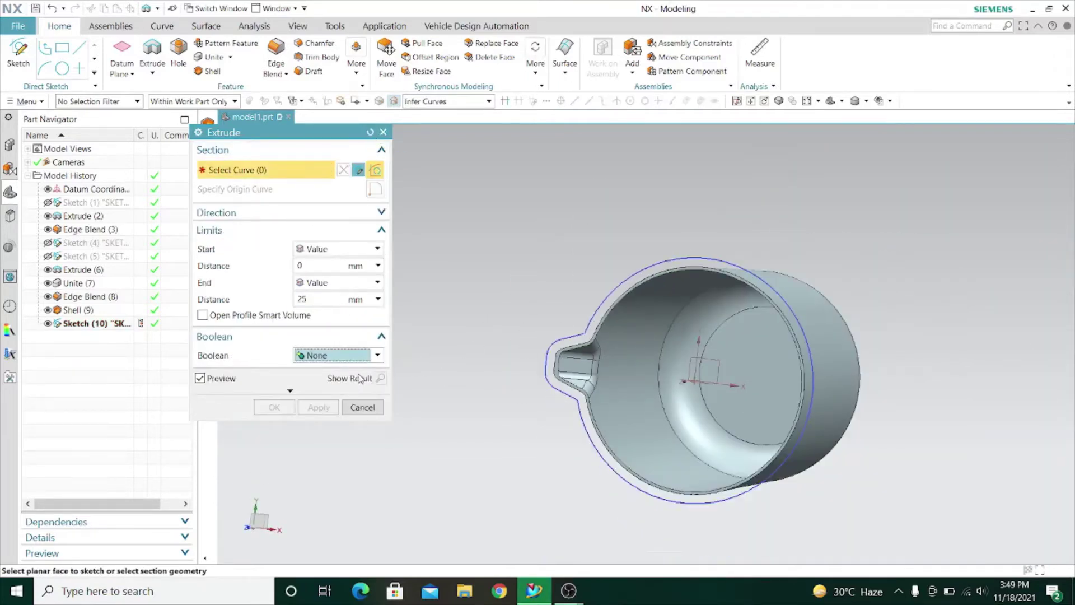
scroll(541, 331, up, 4)
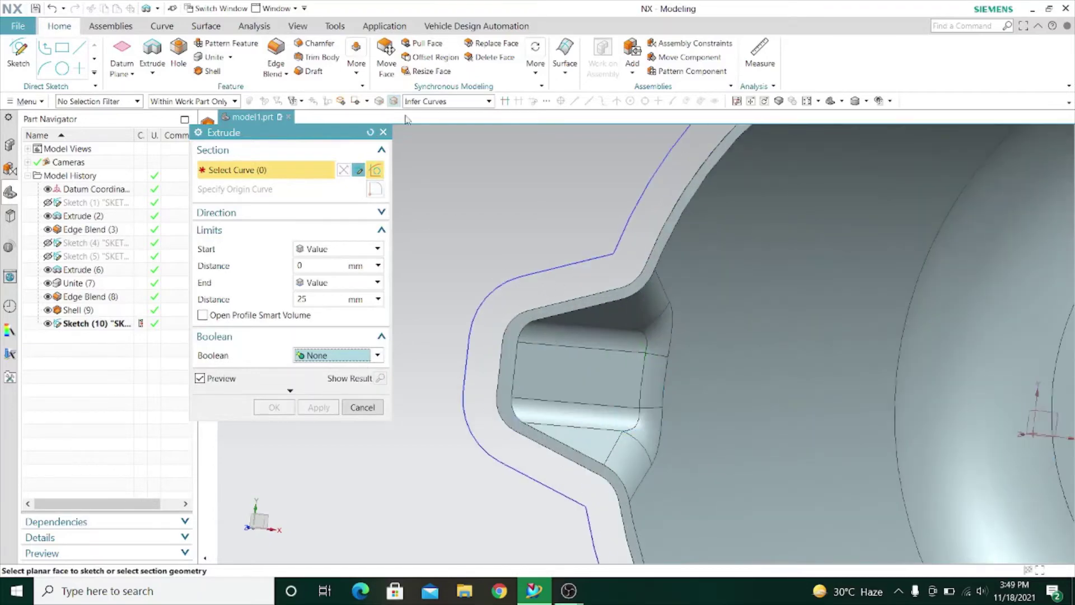
click(457, 101)
click(434, 128)
- Select all outer rim edges of the jug, including the spout and its blended corners, for the extrusion section
click(592, 287)
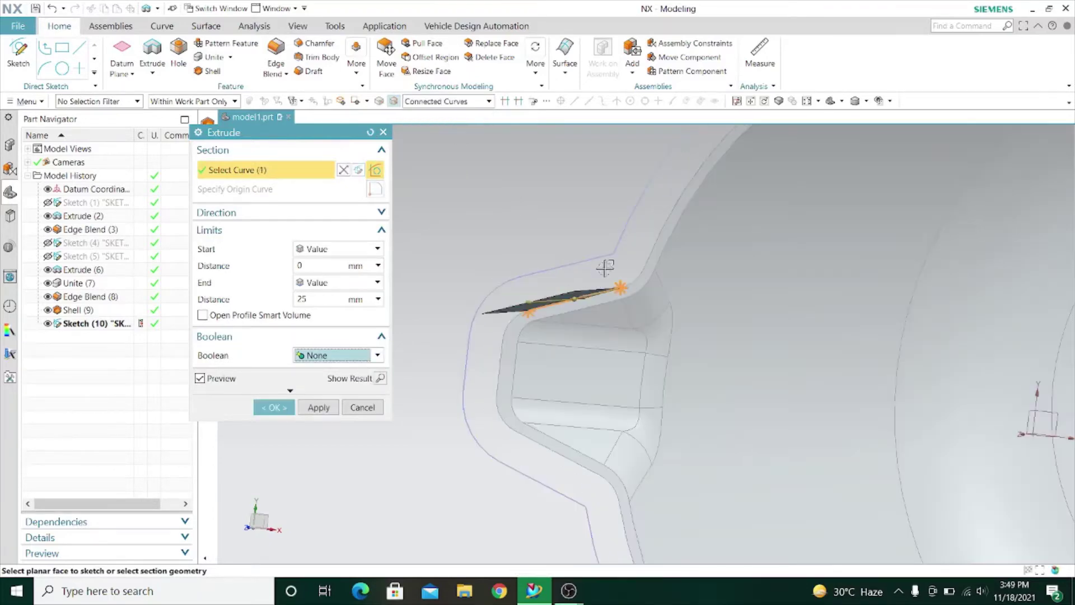
click(652, 248)
scroll(563, 260, down, 3)
scroll(573, 393, up, 5)
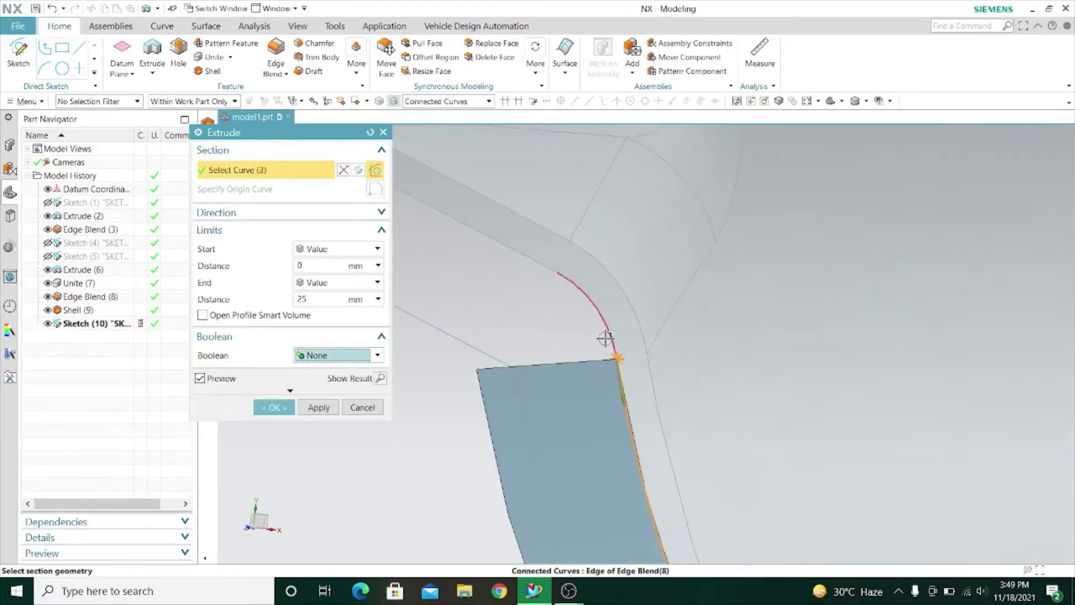
click(605, 339)
click(540, 261)
middle_drag(540, 261, 627, 253)
click(545, 193)
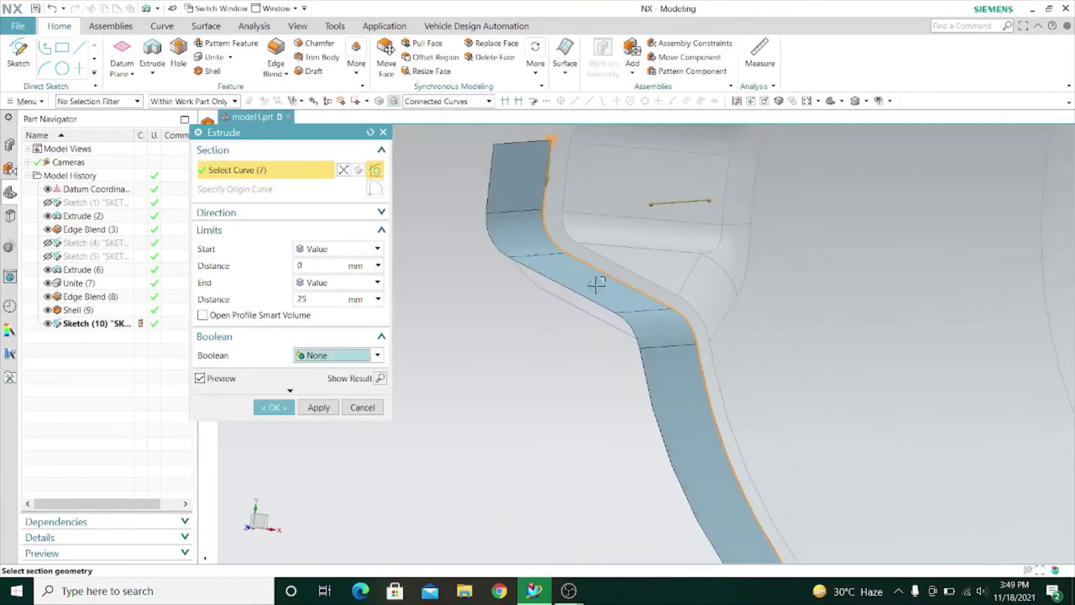
scroll(597, 284, down, 4)
scroll(564, 217, up, 9)
click(615, 232)
scroll(609, 226, down, 3)
- Add the offset sketch loop to the extrusion section and set the end distance to 5 mm
click(581, 164)
scroll(569, 182, down, 5)
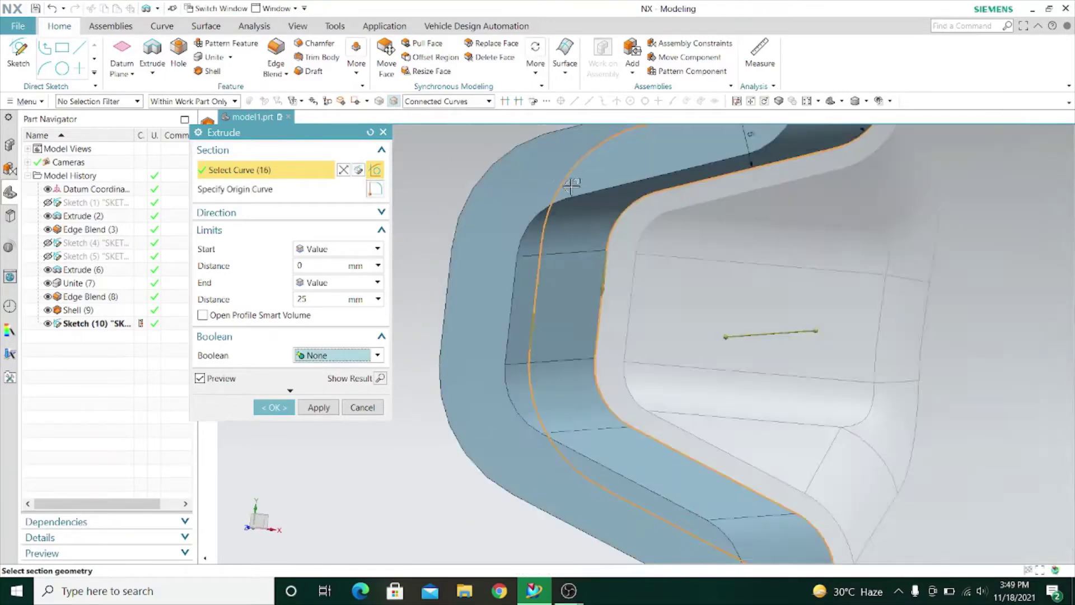
middle_drag(552, 292, 520, 299)
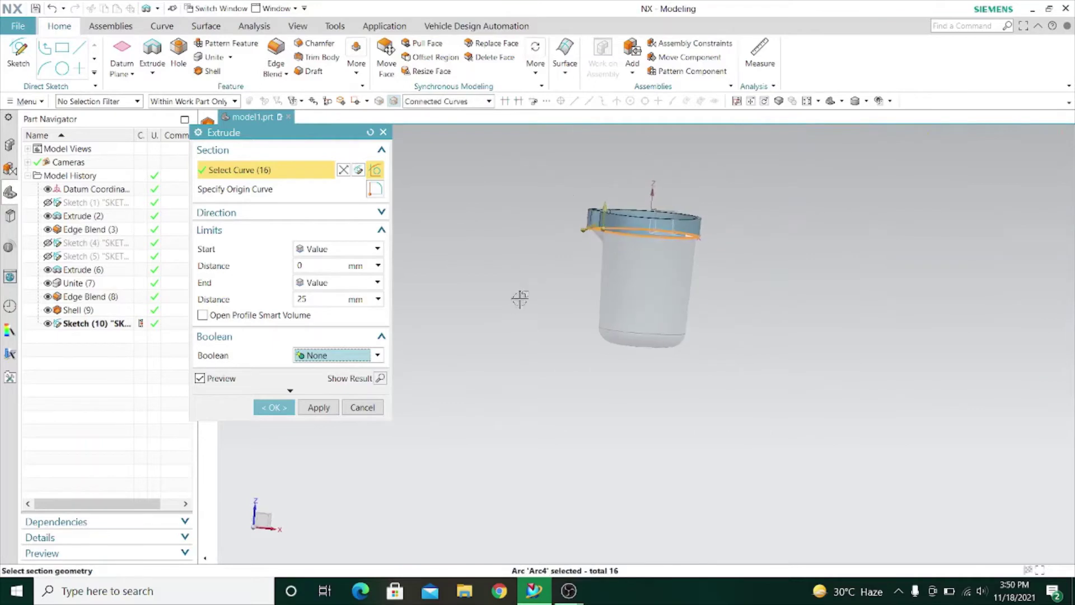
scroll(556, 196, up, 3)
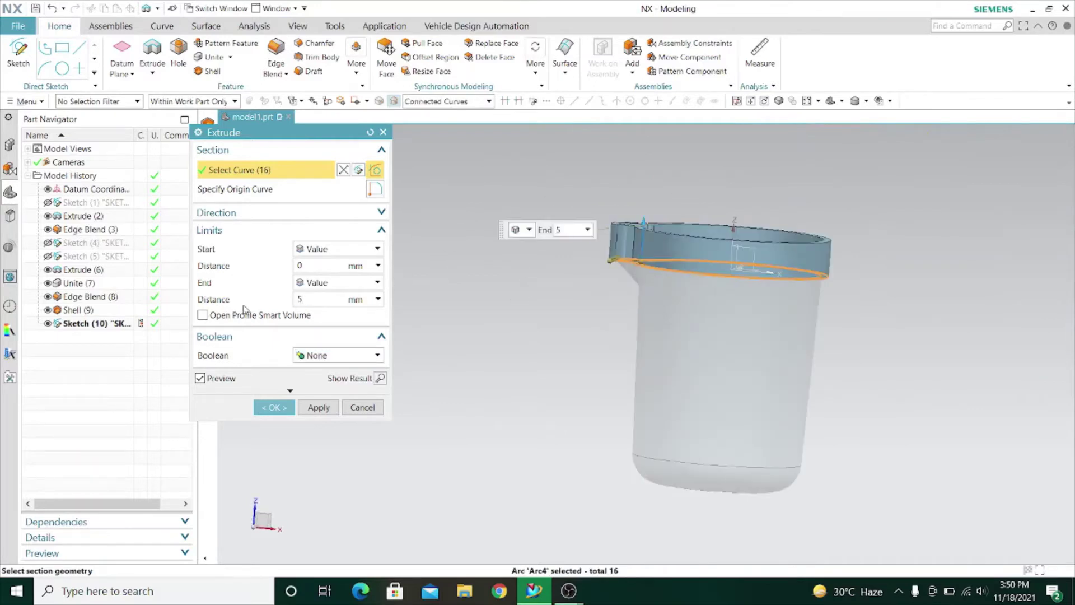
key(Return)
scroll(625, 227, up, 6)
- Reverse the extrusion downward, set its end distance to 10 mm, and create the lip around the jug's rim
click(382, 213)
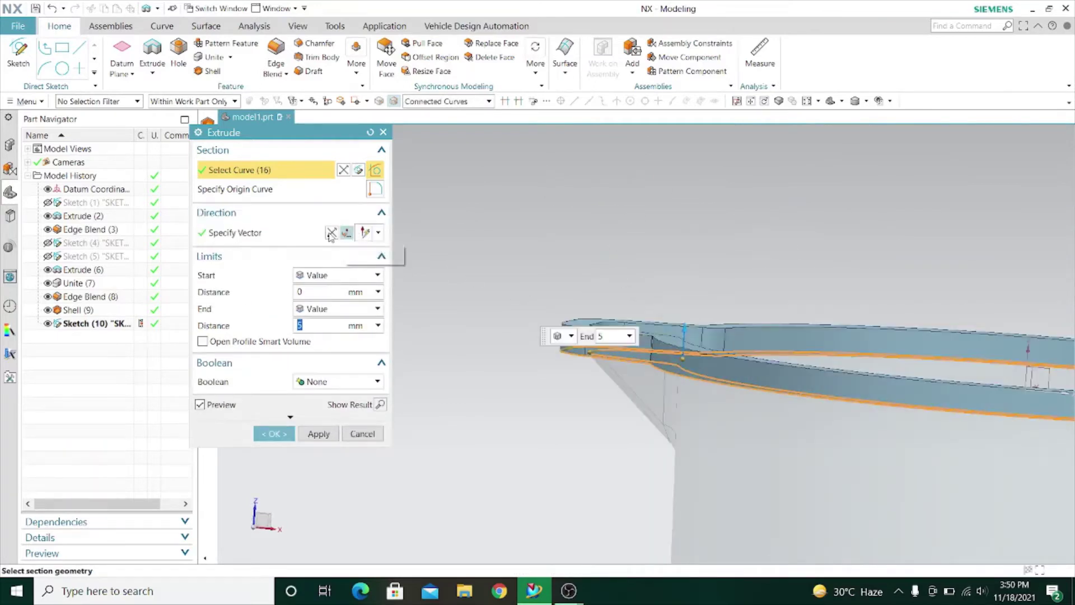
scroll(471, 243, down, 5)
middle_drag(471, 242, 437, 270)
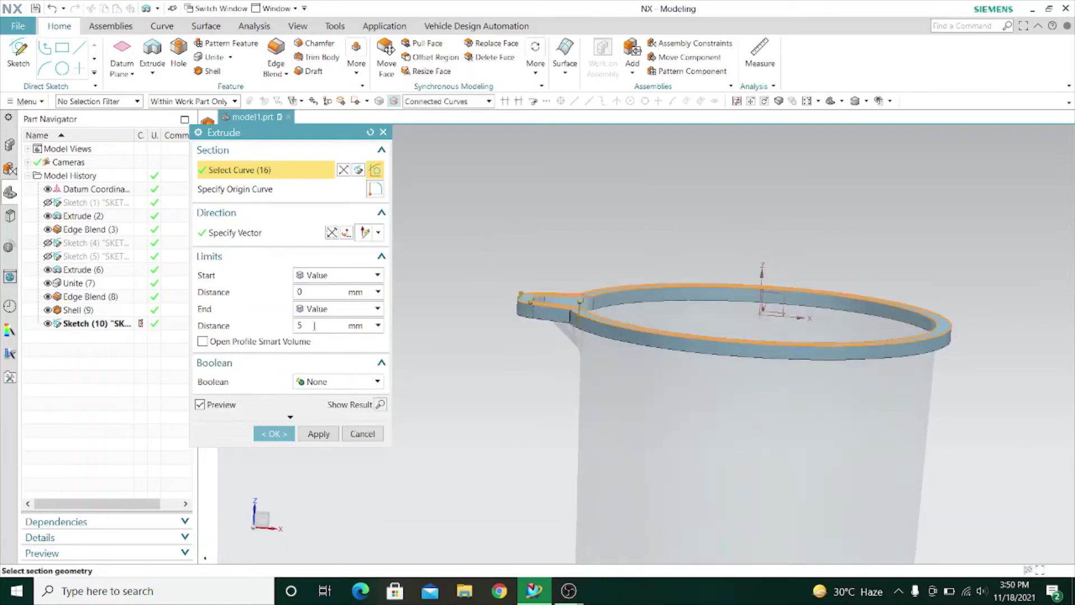
text(7)
key(Return)
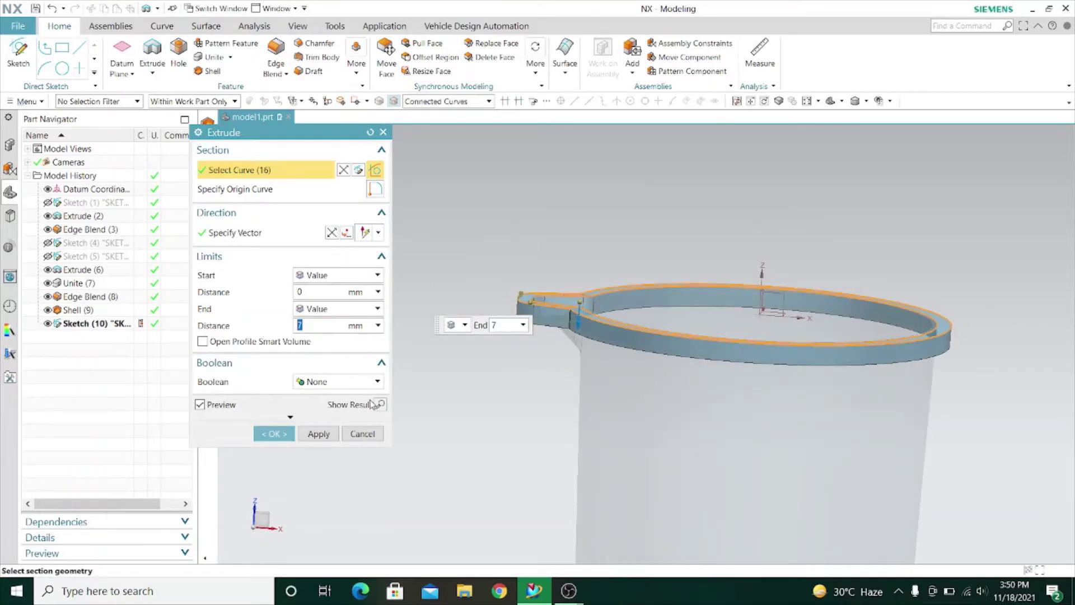
key(Return)
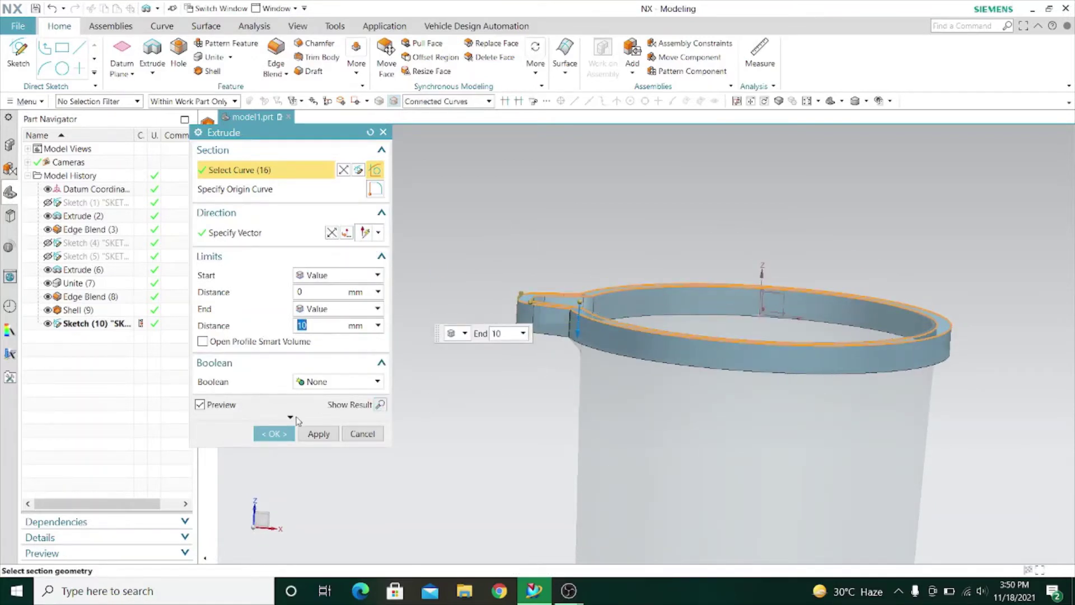
click(319, 434)
click(359, 433)
- Shell the lip ring with a 1.5 mm wall thickness, removing its underside face
middle_drag(389, 367, 417, 336)
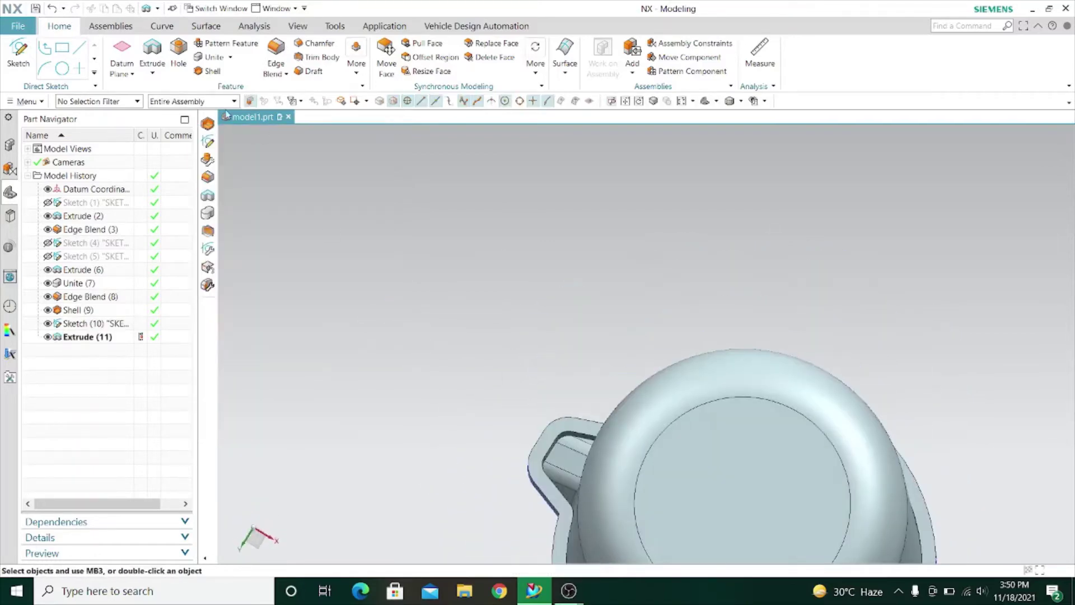
scroll(546, 414, up, 5)
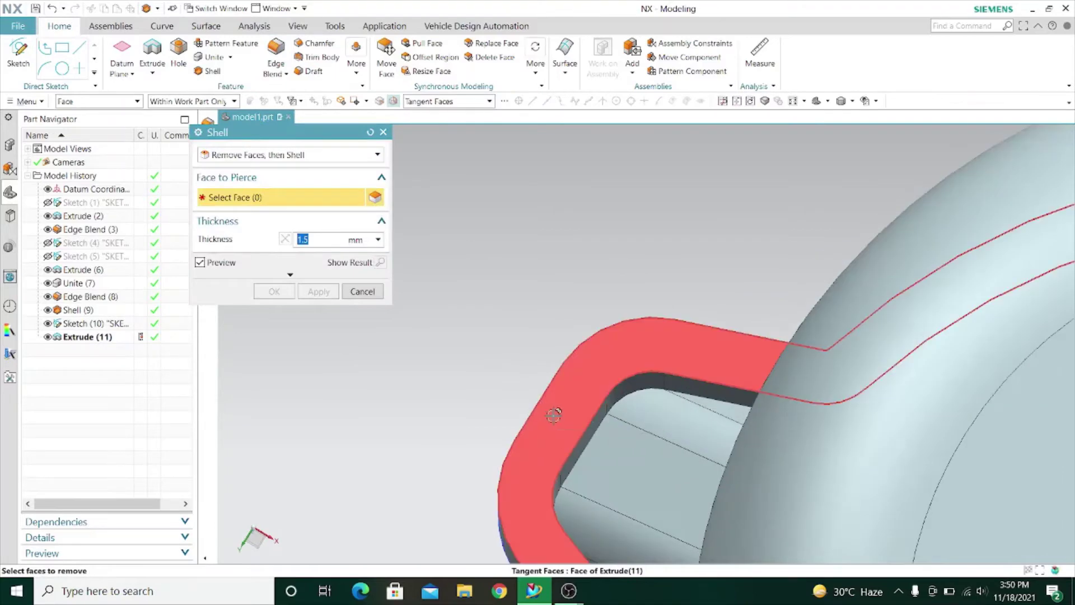
click(555, 413)
scroll(540, 314, down, 3)
click(318, 293)
scroll(428, 260, down, 4)
middle_drag(435, 256, 408, 291)
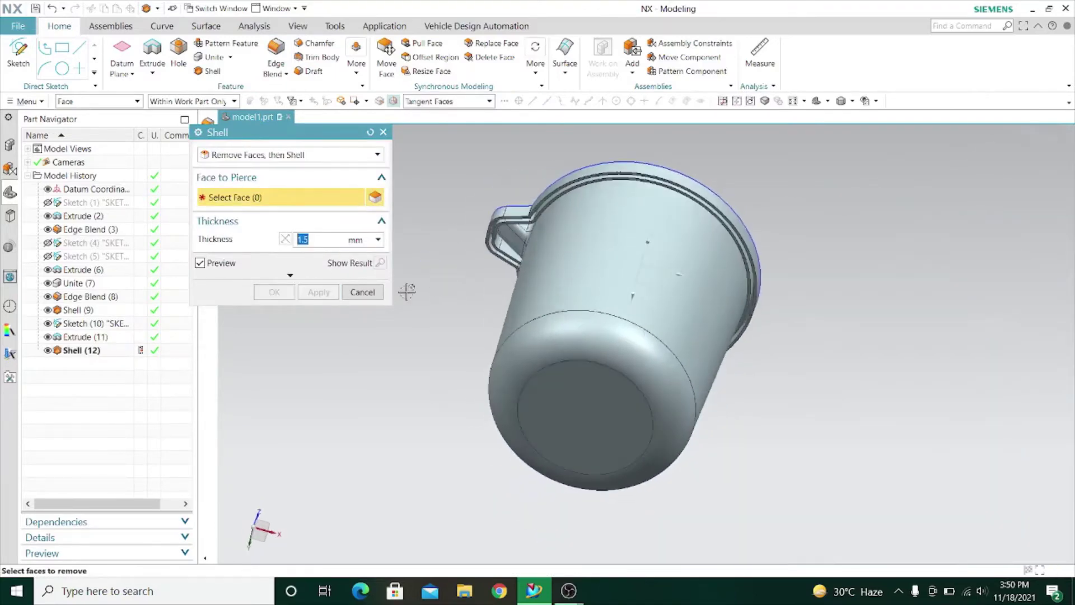
click(362, 294)
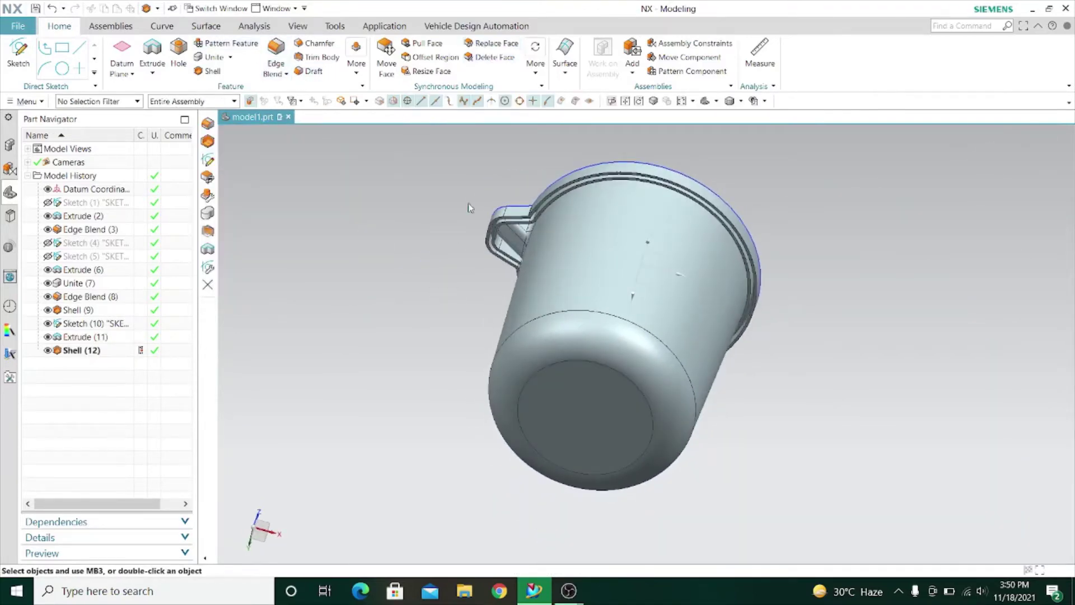
- Start a face replacement with the shelled lip's inner side faces as the original faces, using the Tangent Faces rule
scroll(506, 199, up, 10)
click(604, 399)
scroll(576, 247, down, 7)
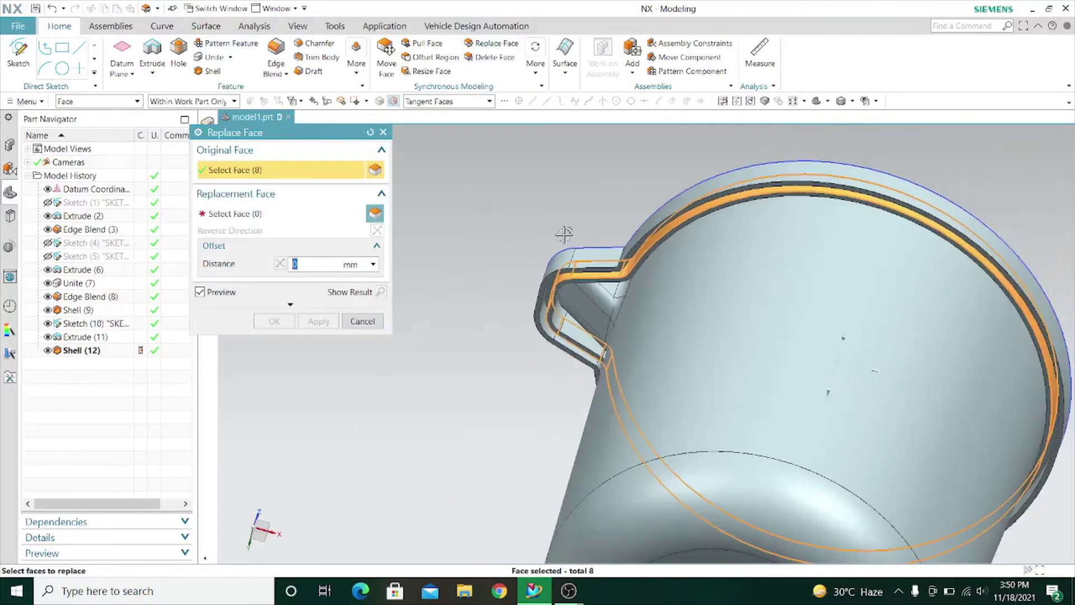
middle_drag(564, 234, 504, 241)
- Choose the jug's tapered outer wall and the spout's adjoining outer and blend faces as replacement faces
click(316, 215)
click(688, 252)
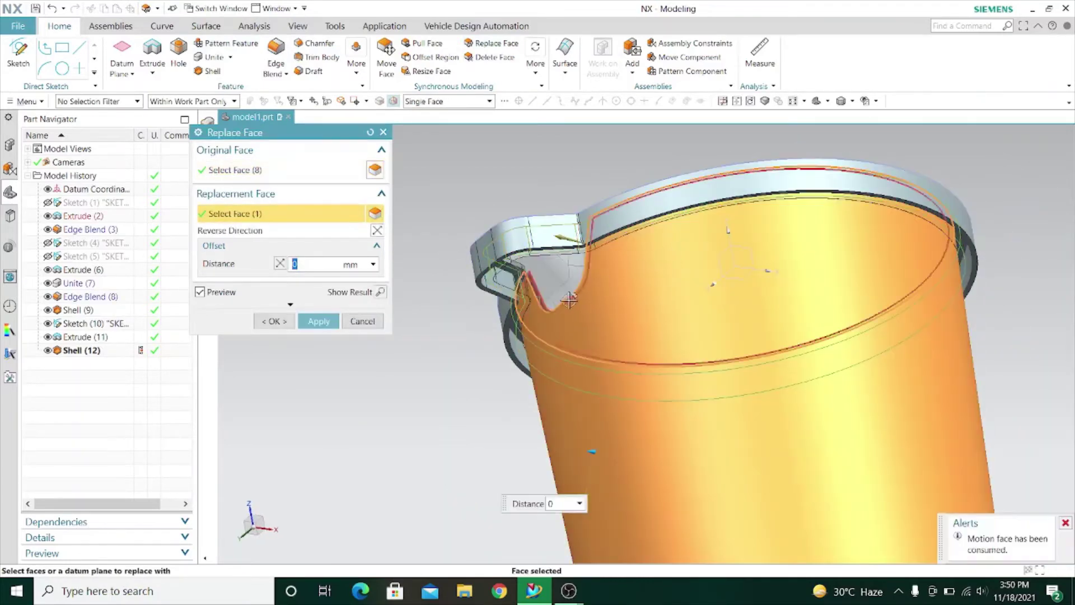
scroll(576, 273, up, 5)
click(576, 290)
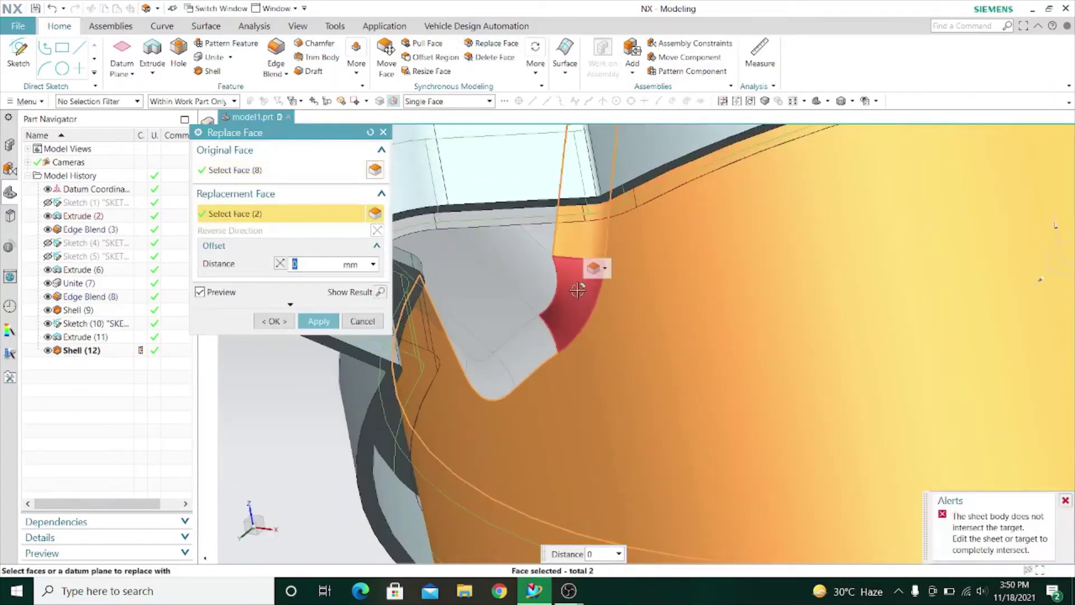
click(538, 337)
click(504, 308)
click(495, 358)
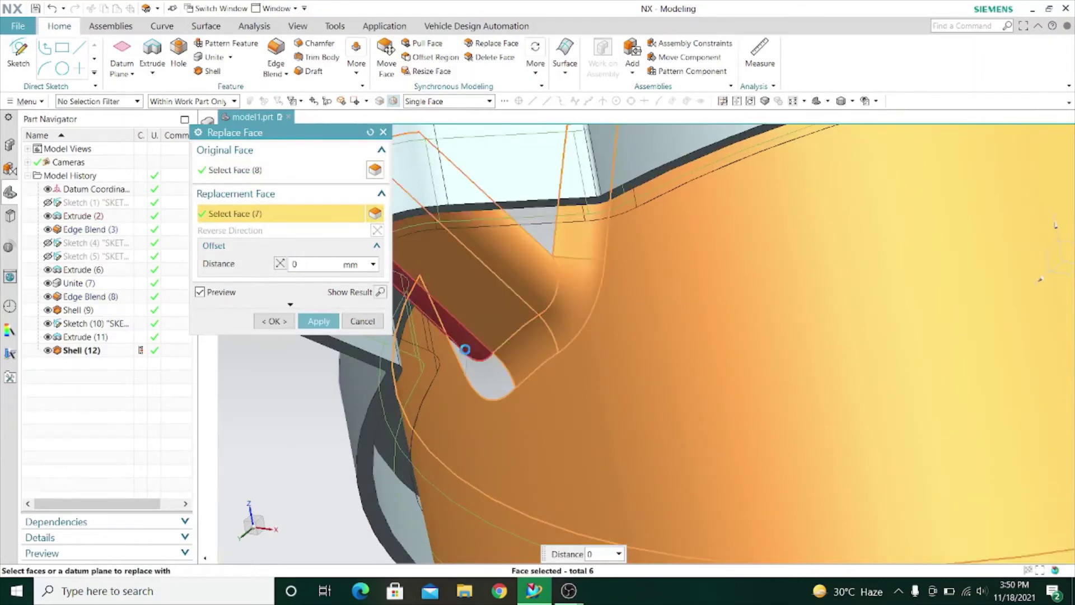
click(489, 375)
click(489, 376)
- Add the remaining outer side faces of the spout as replacement faces and apply the face replacement at 0 mm offset
scroll(492, 391, down, 4)
click(537, 299)
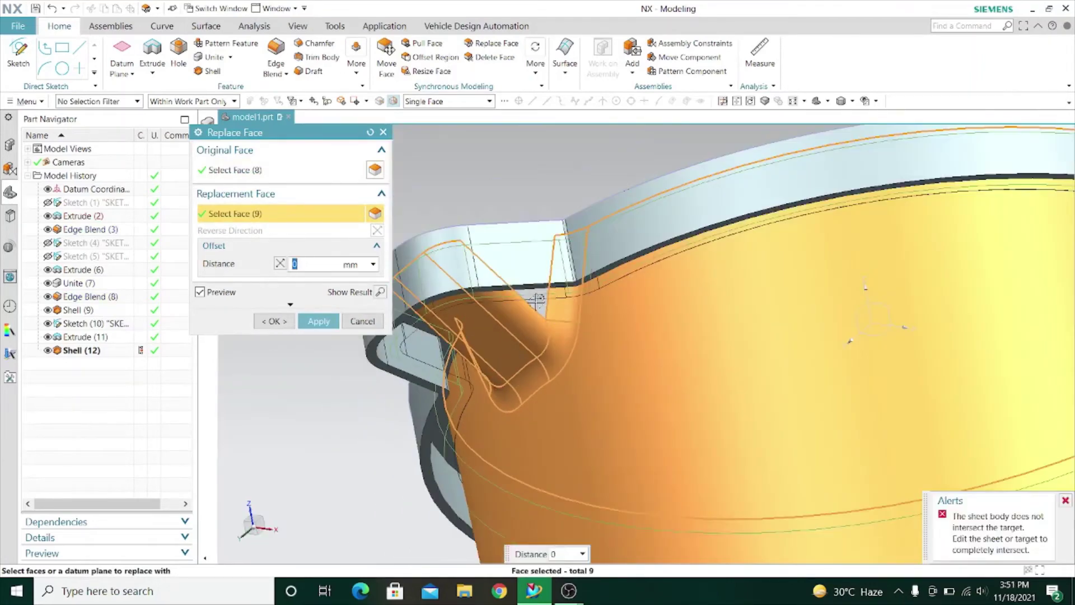
scroll(568, 269, down, 4)
middle_drag(495, 209, 485, 197)
scroll(543, 422, up, 4)
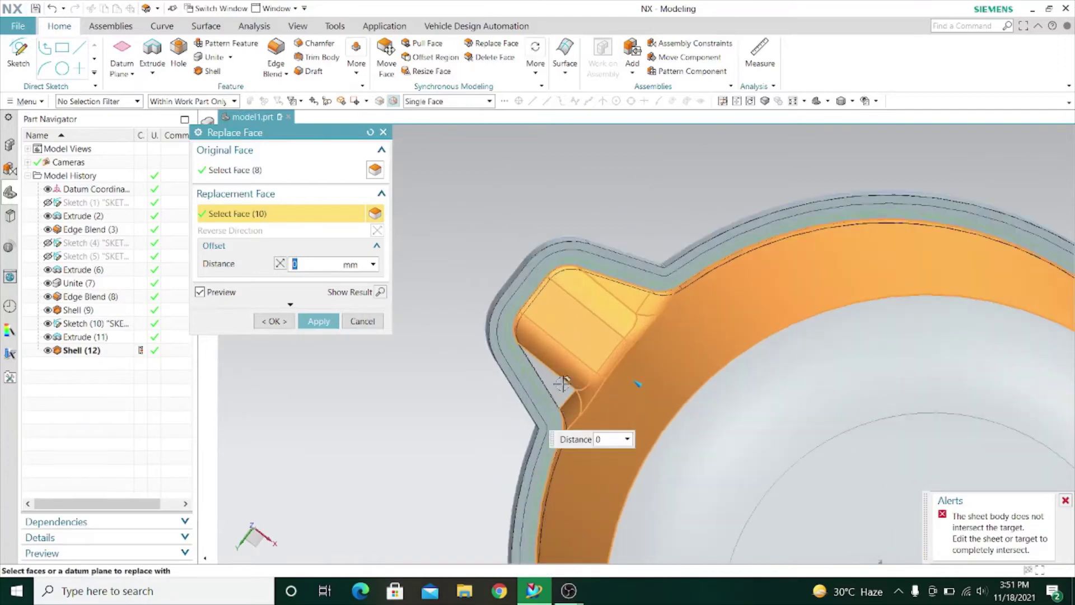
click(559, 394)
middle_drag(490, 259, 501, 408)
scroll(492, 399, down, 4)
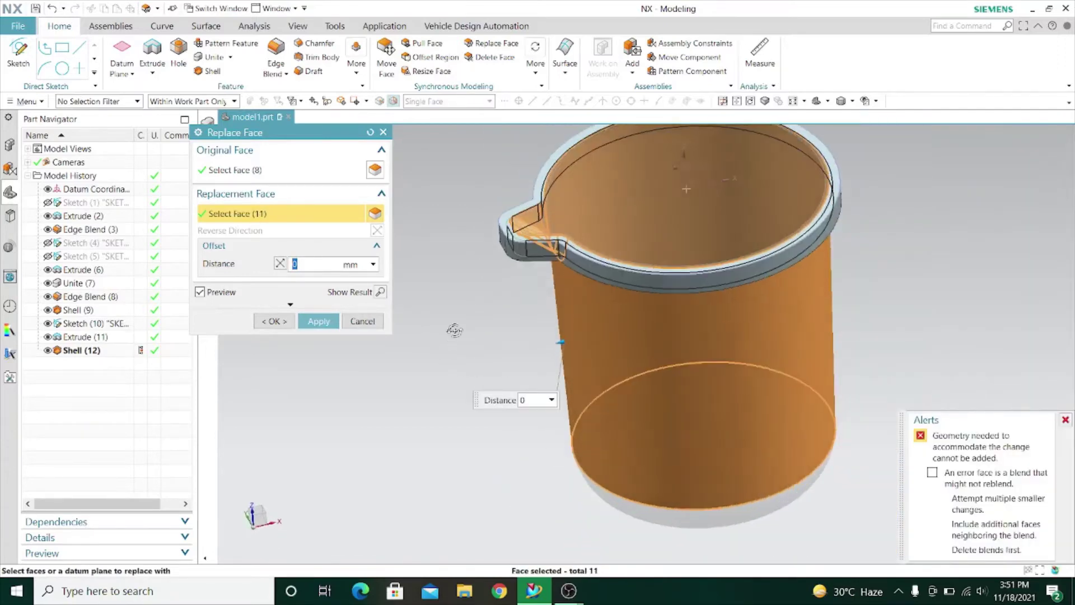
click(318, 320)
click(536, 311)
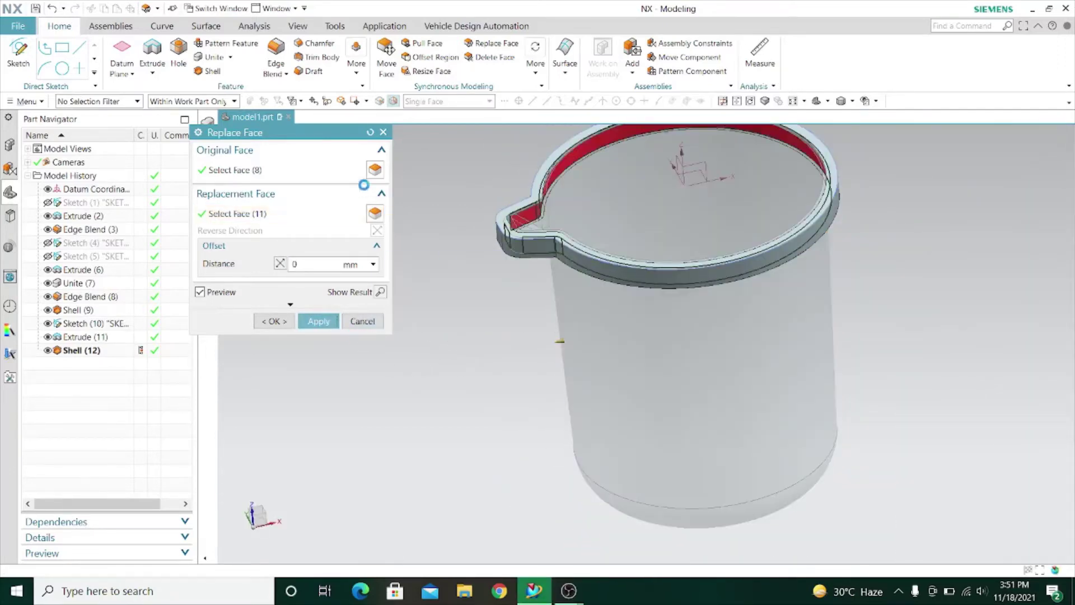
- Reset the face replacement and choose the side faces inside the shelled lip's groove as the original faces, using the Tangent Faces rule
click(369, 132)
scroll(444, 424, down, 4)
middle_drag(444, 424, 526, 269)
scroll(543, 274, up, 6)
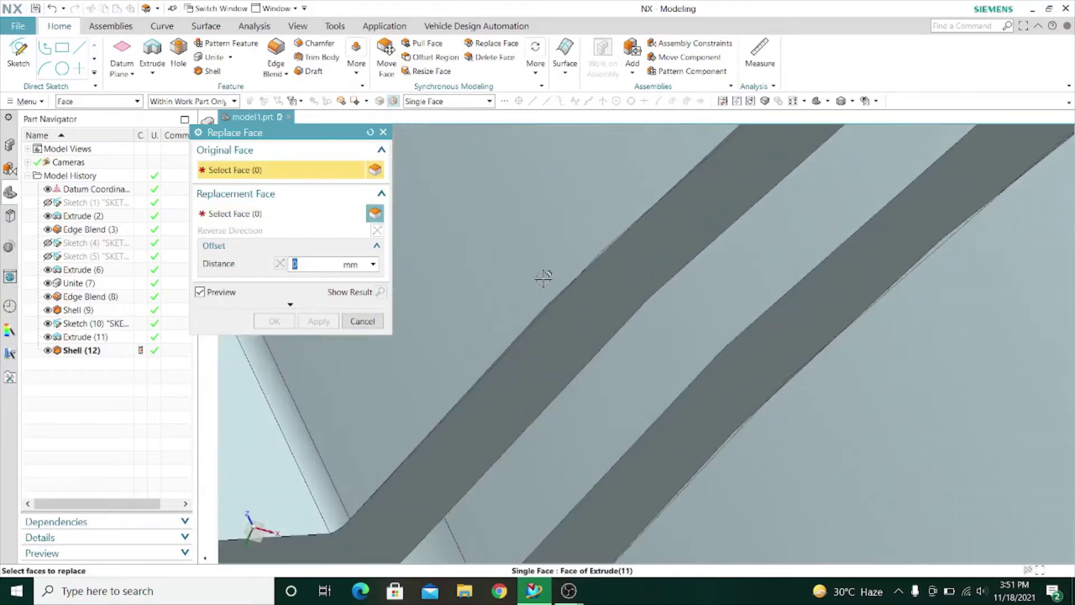
scroll(629, 387, up, 2)
click(629, 386)
click(487, 100)
click(428, 134)
scroll(614, 367, down, 4)
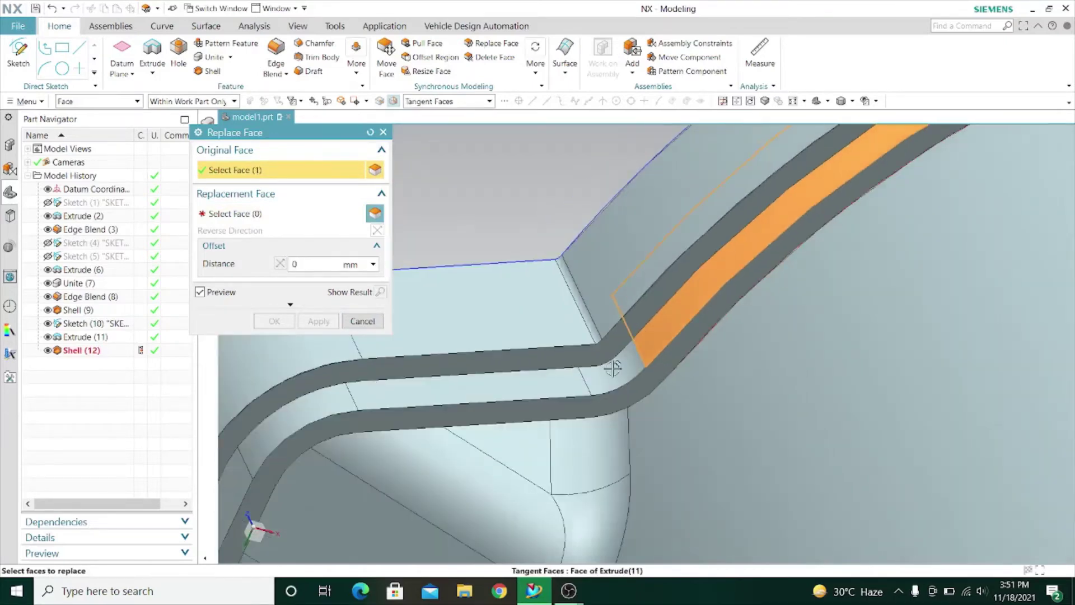
scroll(631, 360, up, 3)
scroll(609, 278, down, 1)
click(609, 278)
scroll(609, 278, down, 5)
middle_click(610, 278)
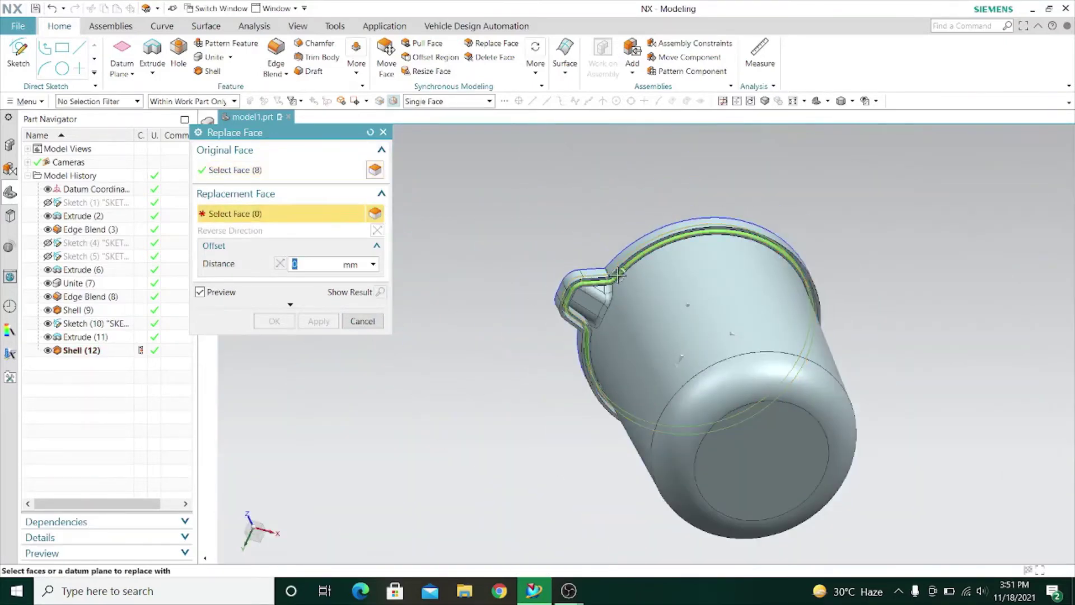
- Choose the jug's outer wall as the replacement and apply the face replacement at 0 mm offset
click(588, 347)
click(318, 321)
click(363, 321)
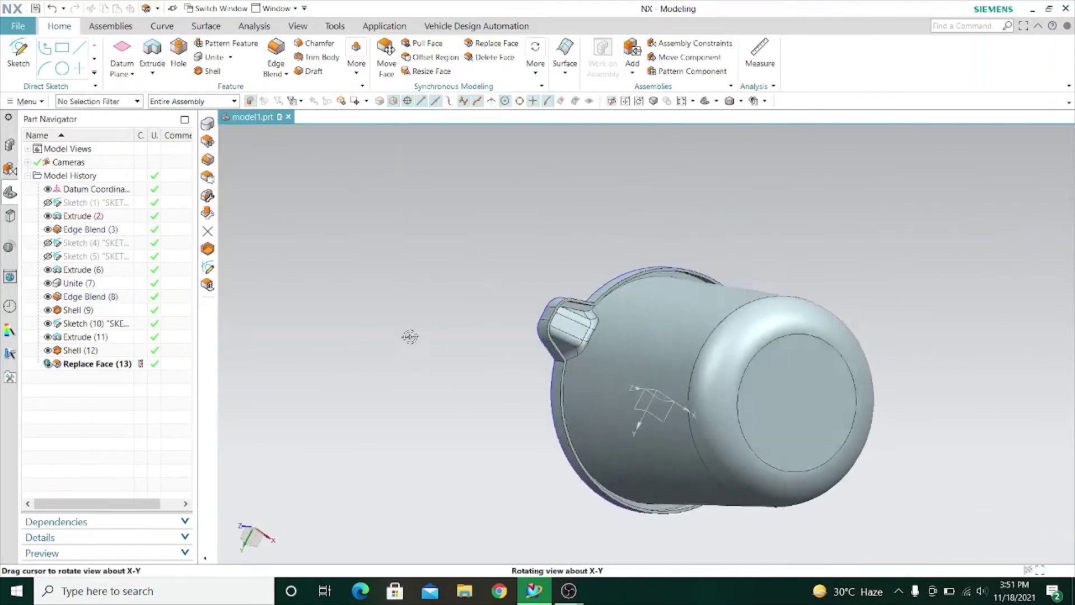
- Examine the lip's underside and its junction with the jug wall and spout from several angles
middle_drag(408, 336, 661, 369)
scroll(661, 369, up, 4)
scroll(661, 370, down, 4)
middle_drag(381, 295, 342, 392)
scroll(443, 285, down, 3)
mouse_move(448, 280)
middle_down()
mouse_move(459, 289)
mouse_move(470, 274)
mouse_move(516, 190)
mouse_move(442, 285)
middle_up()
click(362, 290)
middle_drag(384, 353, 429, 71)
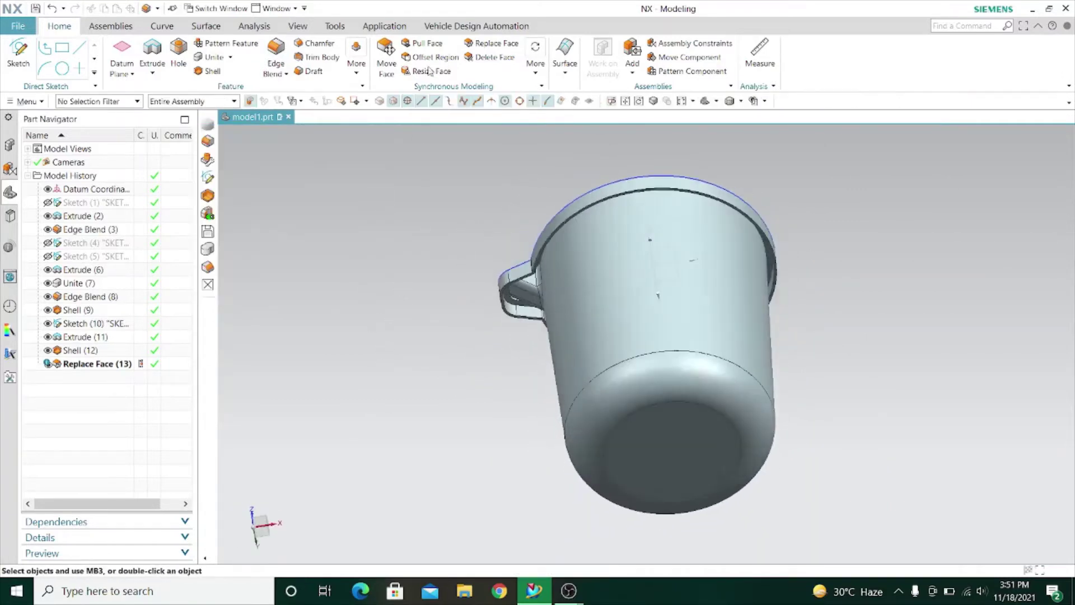
scroll(495, 283, up, 5)
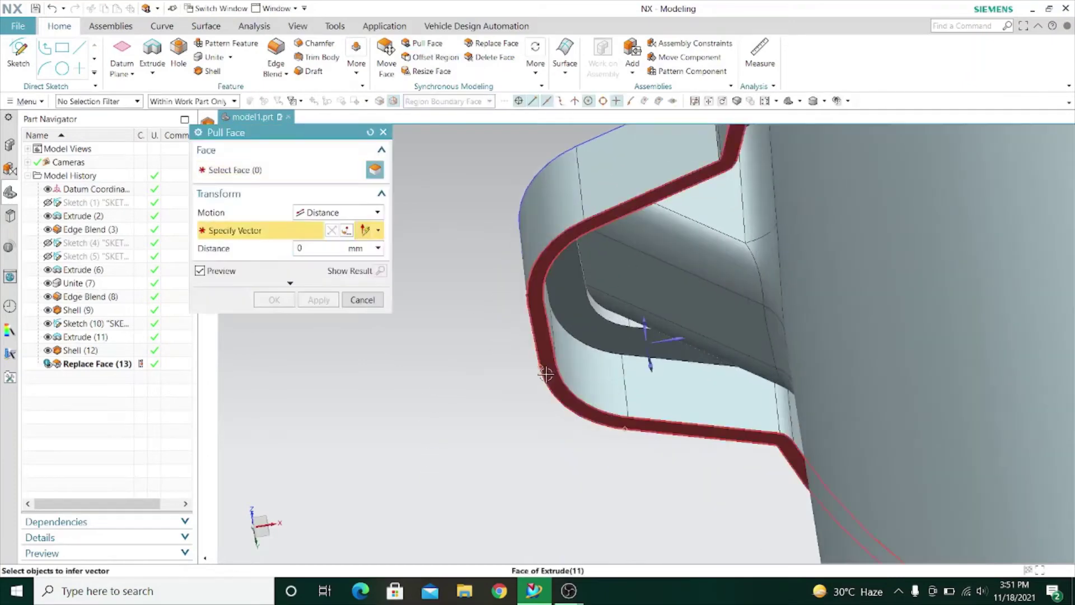
scroll(457, 236, down, 5)
middle_drag(457, 235, 455, 293)
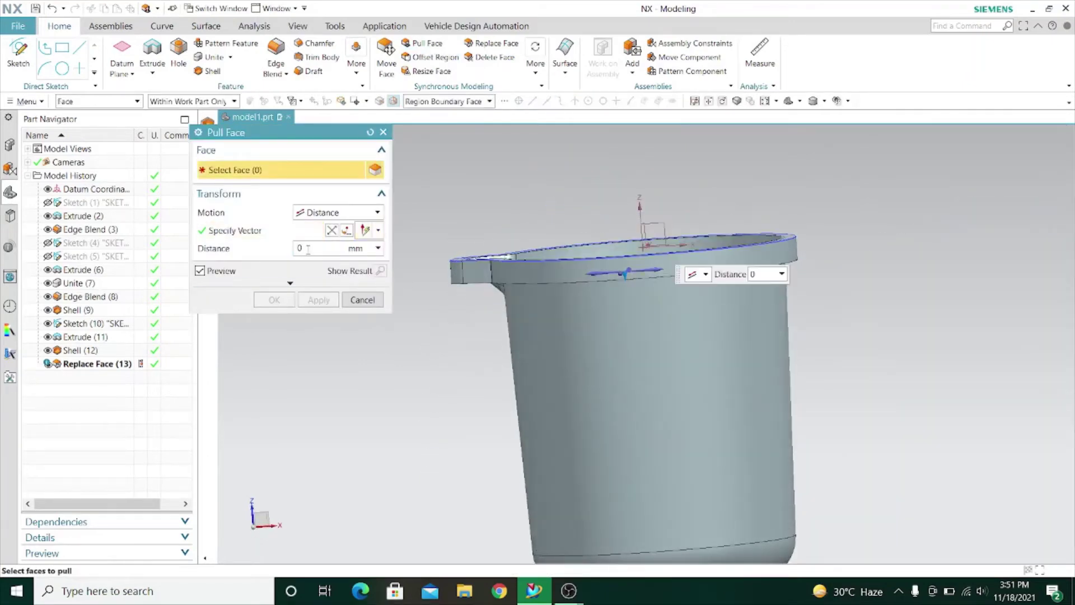
scroll(414, 280, up, 3)
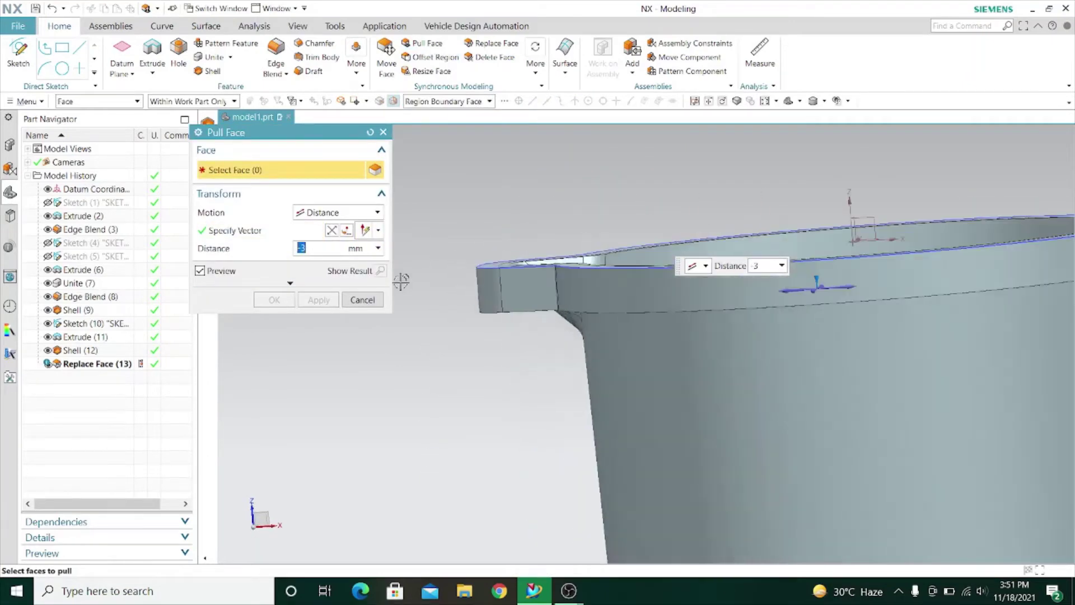
click(362, 299)
- Offset the lip's underside face upward with Offset Region to make the lip shallower
click(431, 57)
middle_drag(463, 247, 482, 343)
click(485, 395)
scroll(476, 308, down, 3)
middle_drag(514, 244, 473, 343)
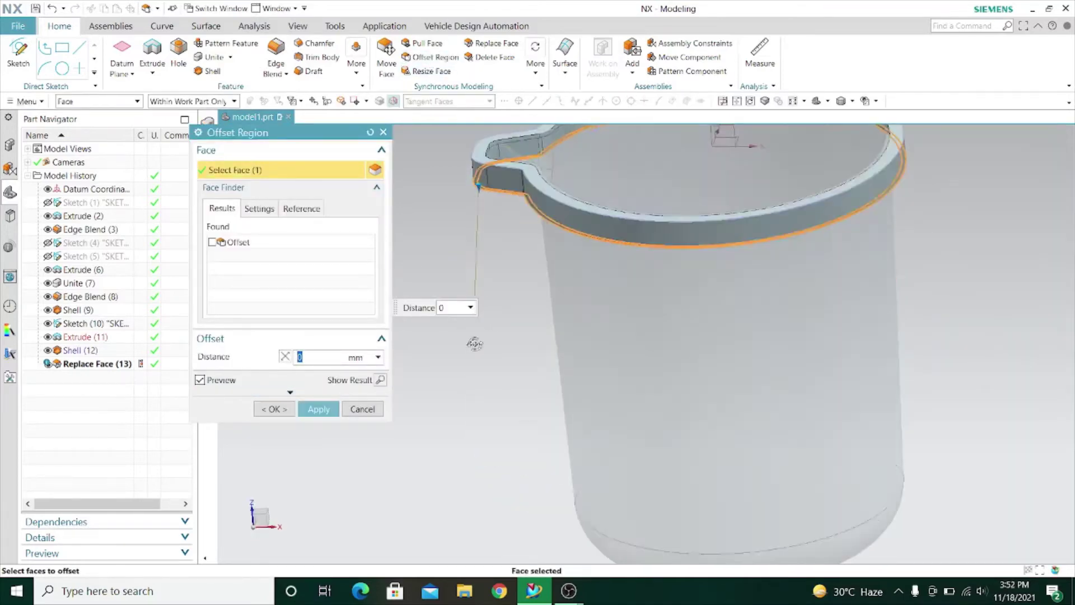
scroll(462, 359, down, 3)
middle_drag(464, 392, 461, 345)
scroll(463, 280, up, 6)
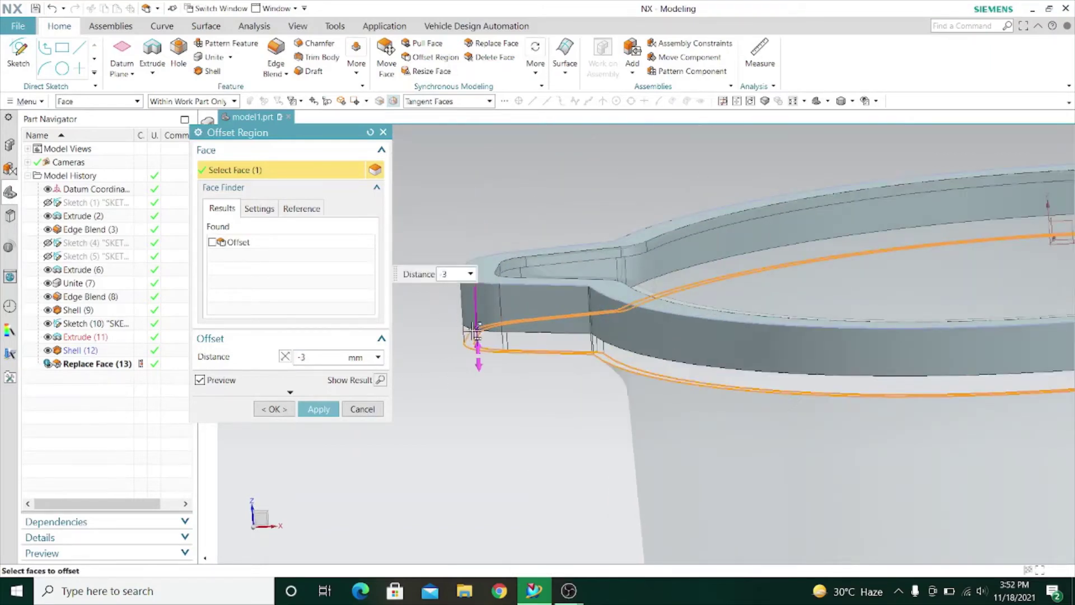
drag(477, 334, 474, 323)
middle_click(471, 324)
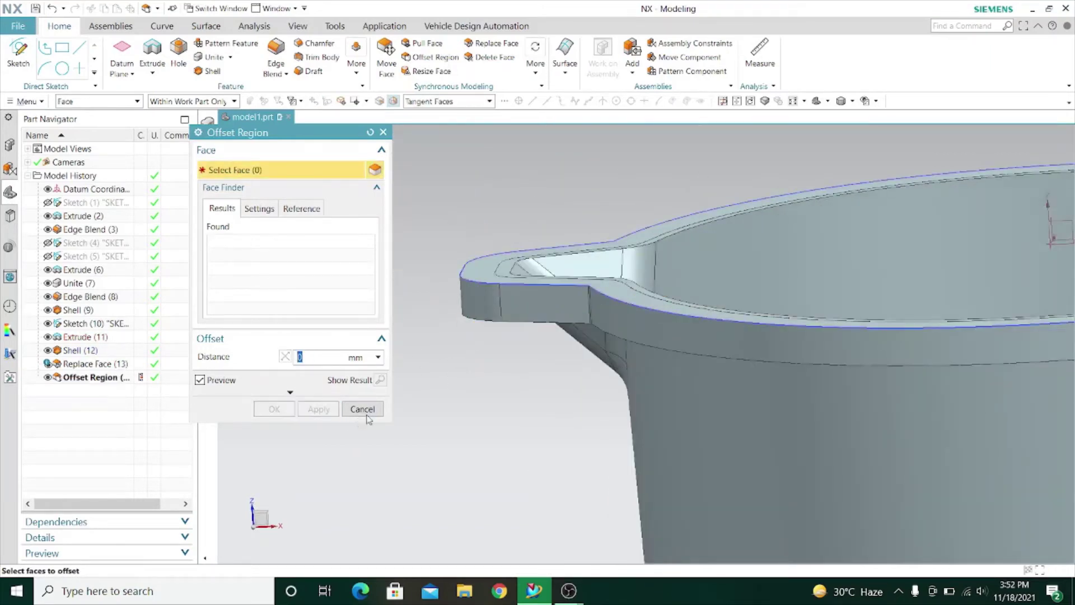
- Try to unite the jug body as target with the lip ring as tool
middle_drag(432, 427, 428, 382)
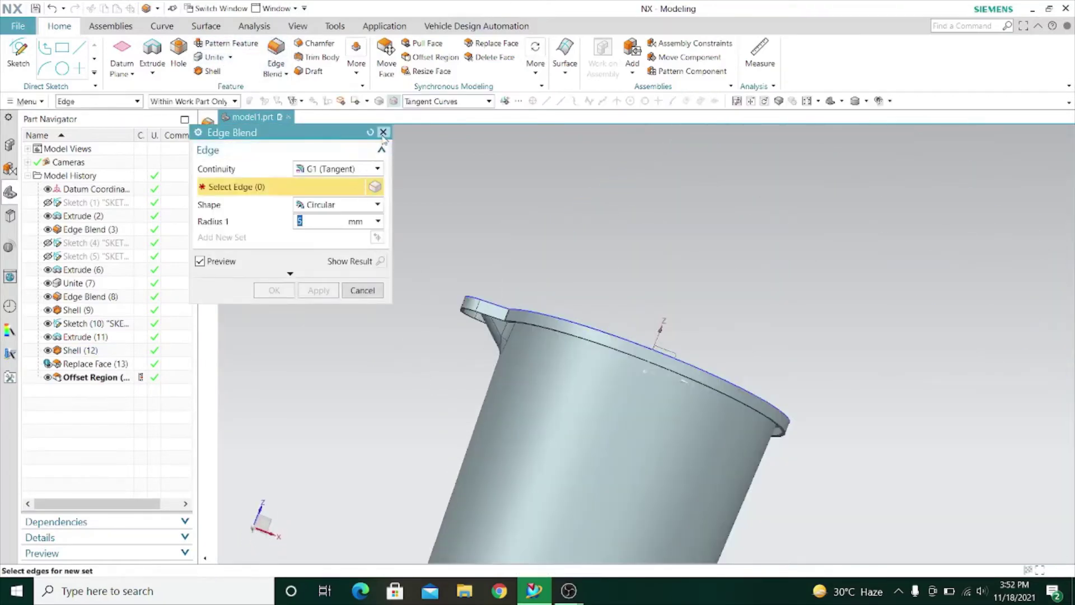
click(362, 290)
scroll(563, 232, down, 2)
click(571, 338)
scroll(551, 213, down, 2)
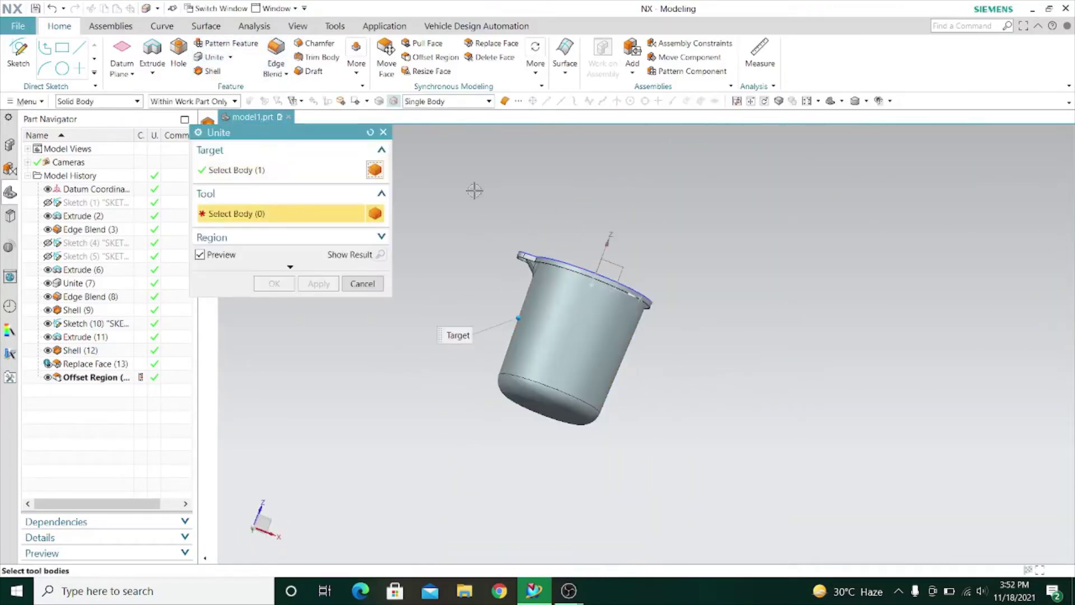
drag(472, 190, 706, 483)
scroll(487, 256, up, 6)
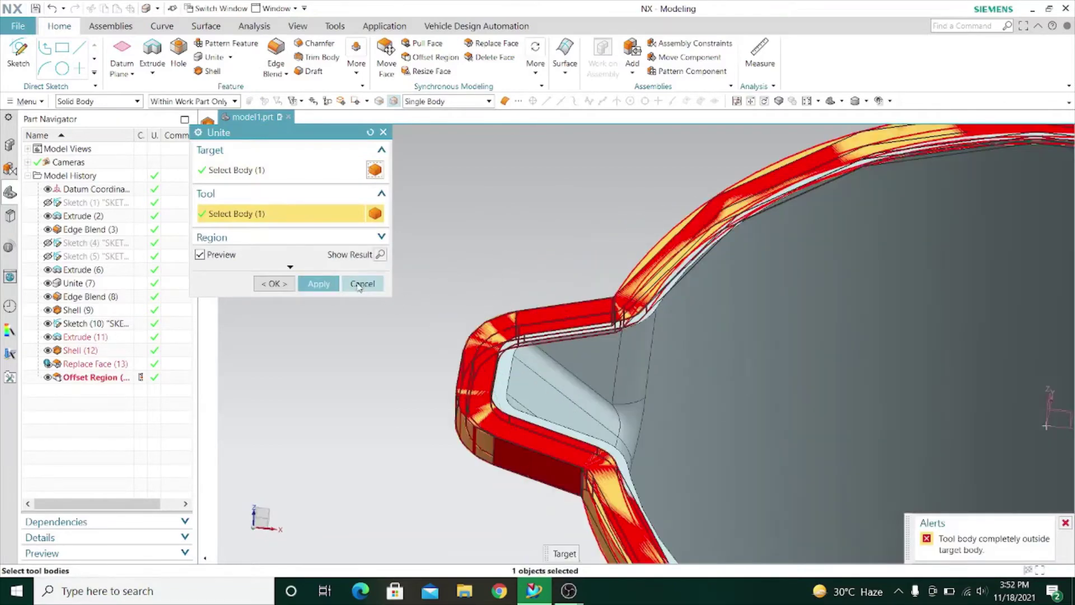
key(Escape)
- Inspect the rim around the spout and try to unite the bodies with the lip as target and the jug as tool
middle_drag(390, 290, 400, 365)
scroll(442, 299, up, 3)
scroll(470, 370, down, 5)
middle_drag(470, 369, 427, 389)
scroll(485, 320, up, 2)
scroll(477, 311, up, 6)
scroll(569, 320, down, 3)
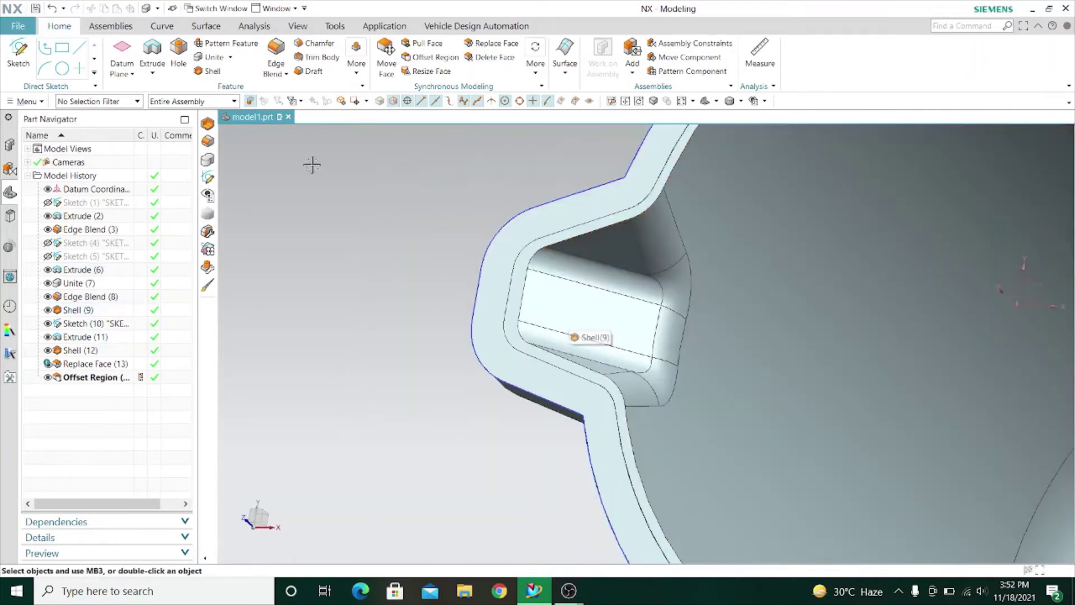
click(212, 57)
click(497, 268)
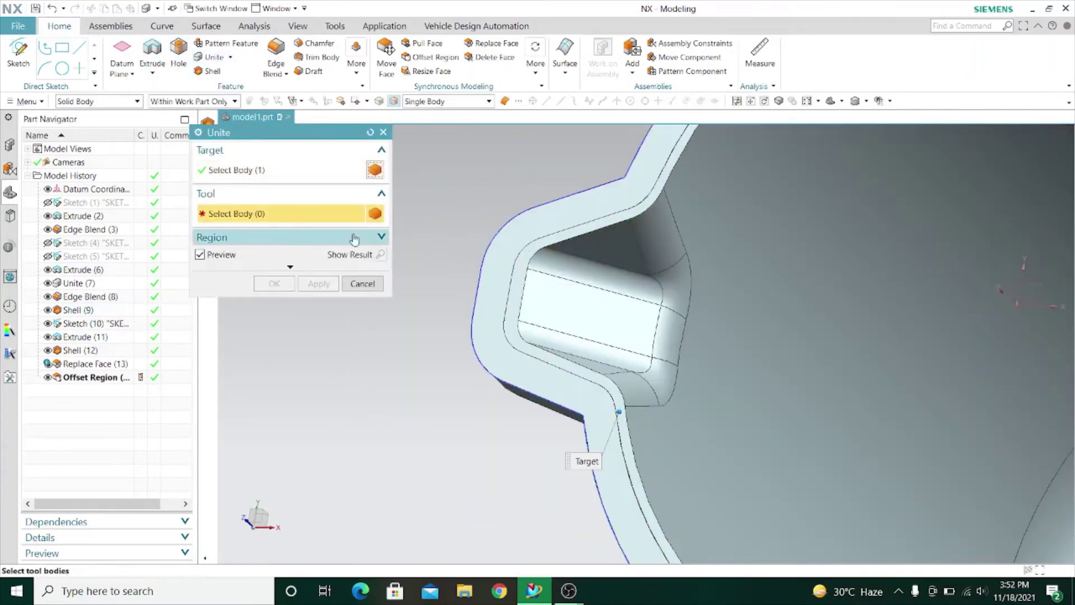
click(525, 292)
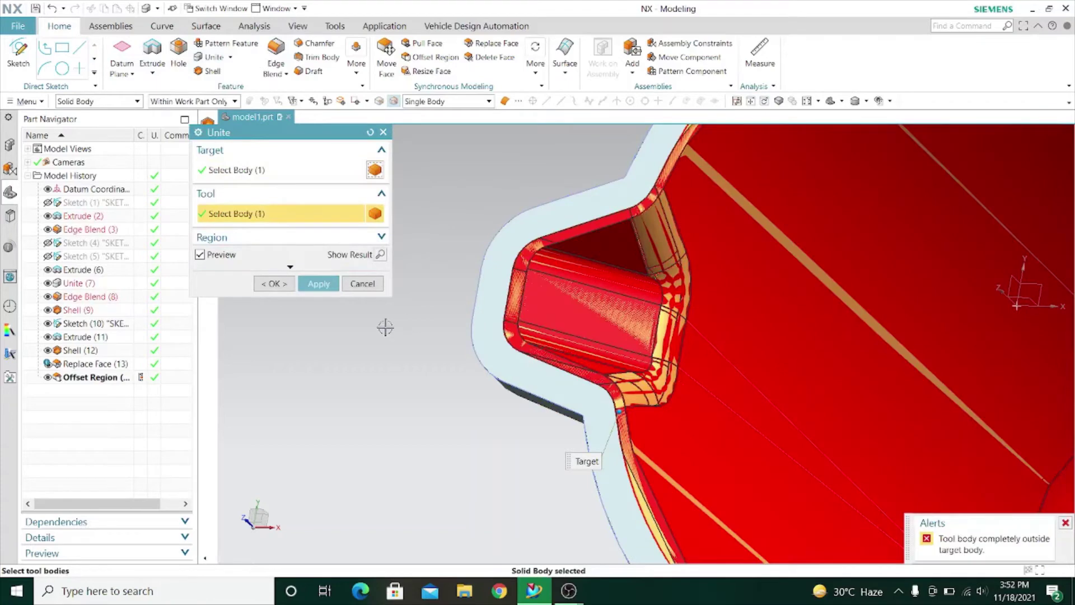
click(361, 284)
- Start a sketch on the vertical XZ plane and draw a horizontal line outward from the lip's underside, opposite the spout
scroll(403, 324, down, 5)
middle_drag(403, 324, 419, 280)
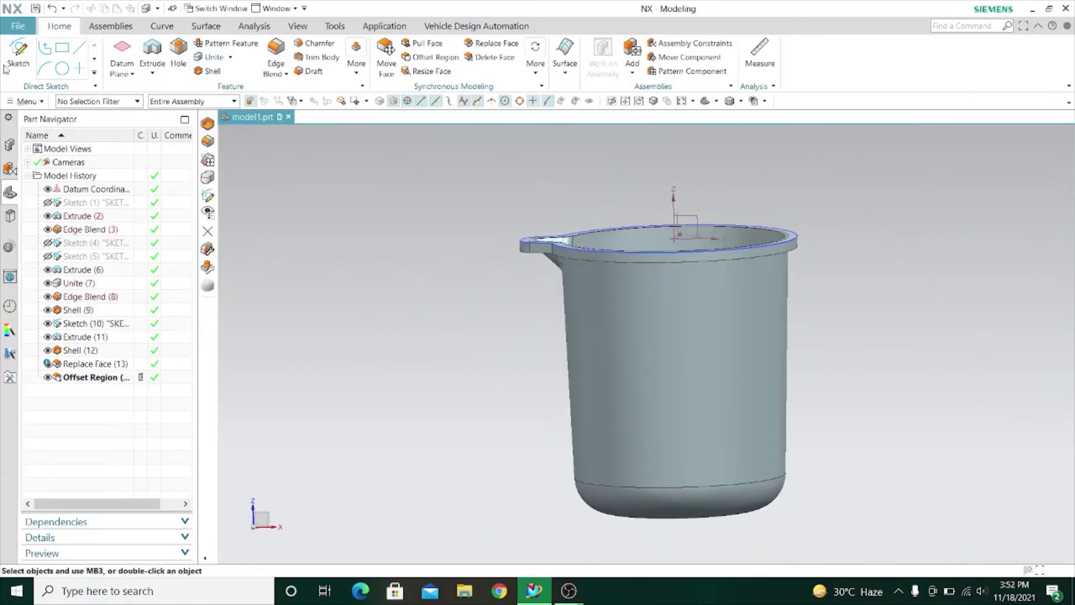
key(s)
click(316, 276)
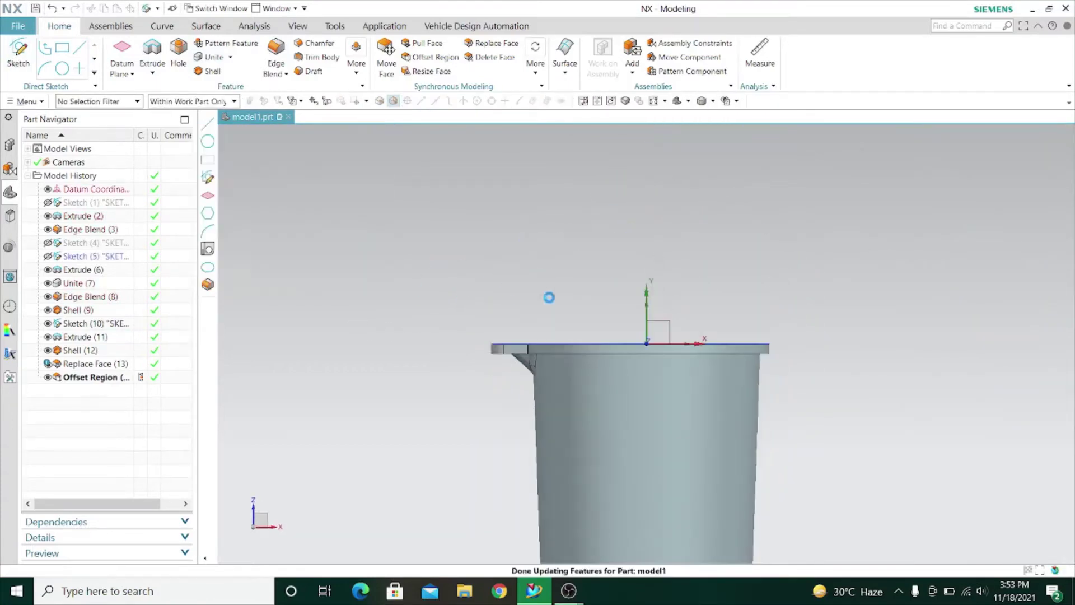
scroll(815, 363, up, 5)
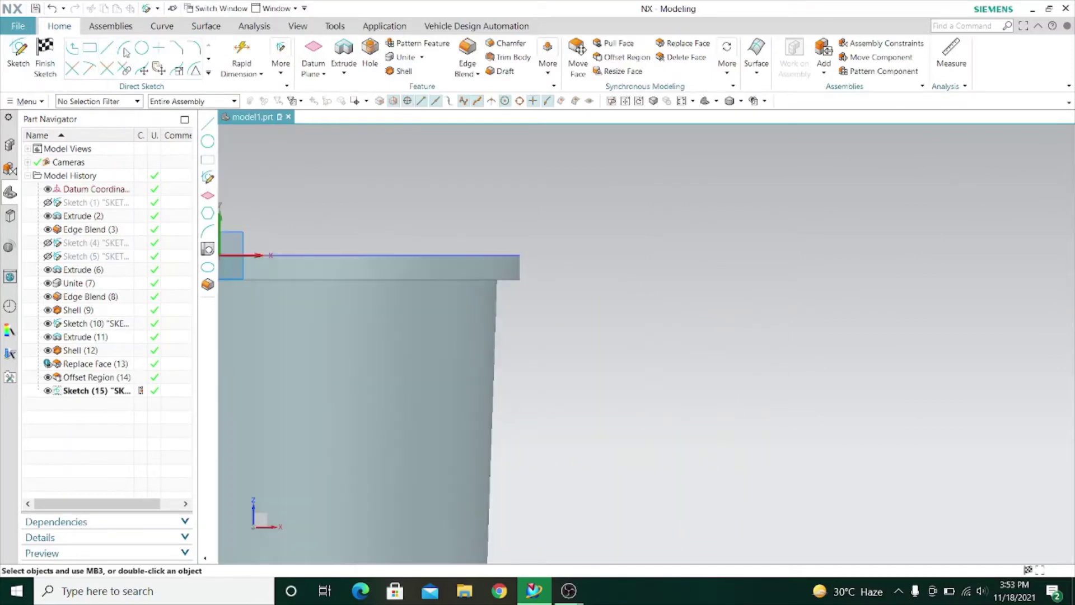
key(l)
scroll(633, 288, up, 4)
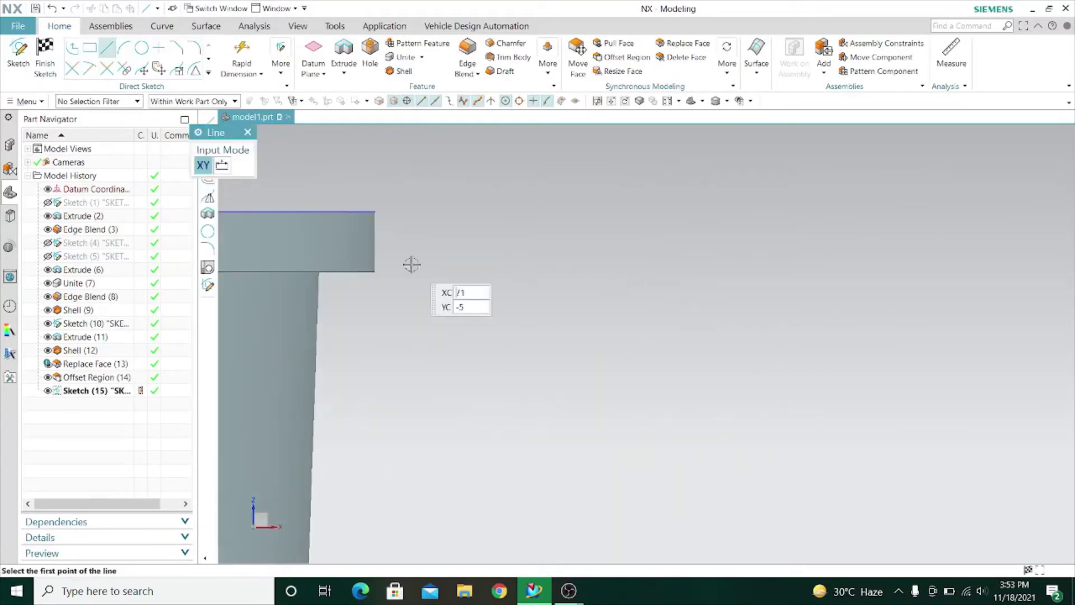
click(284, 273)
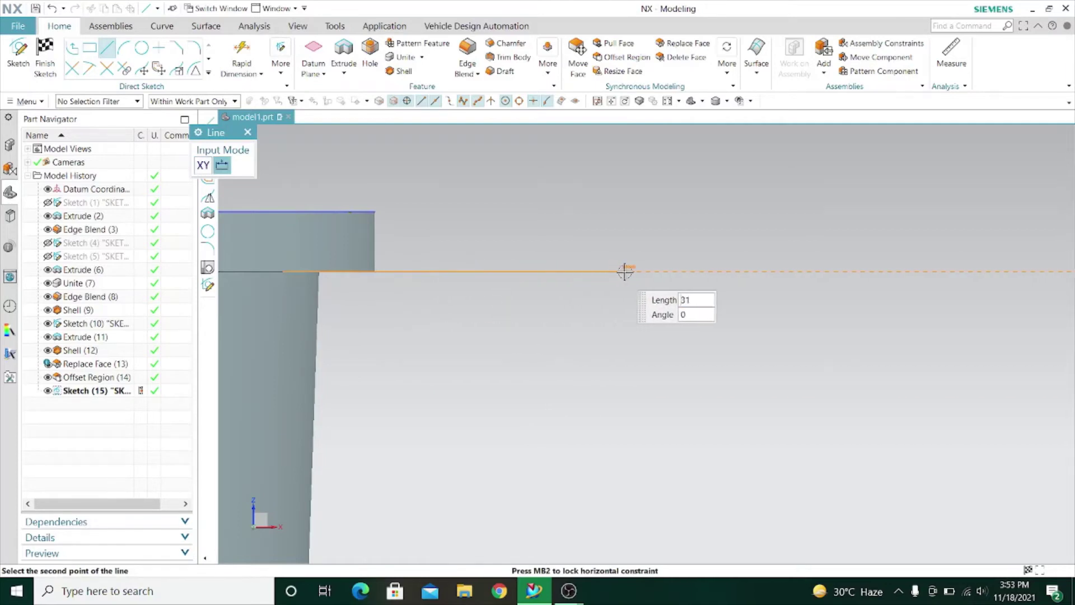
scroll(523, 216, down, 5)
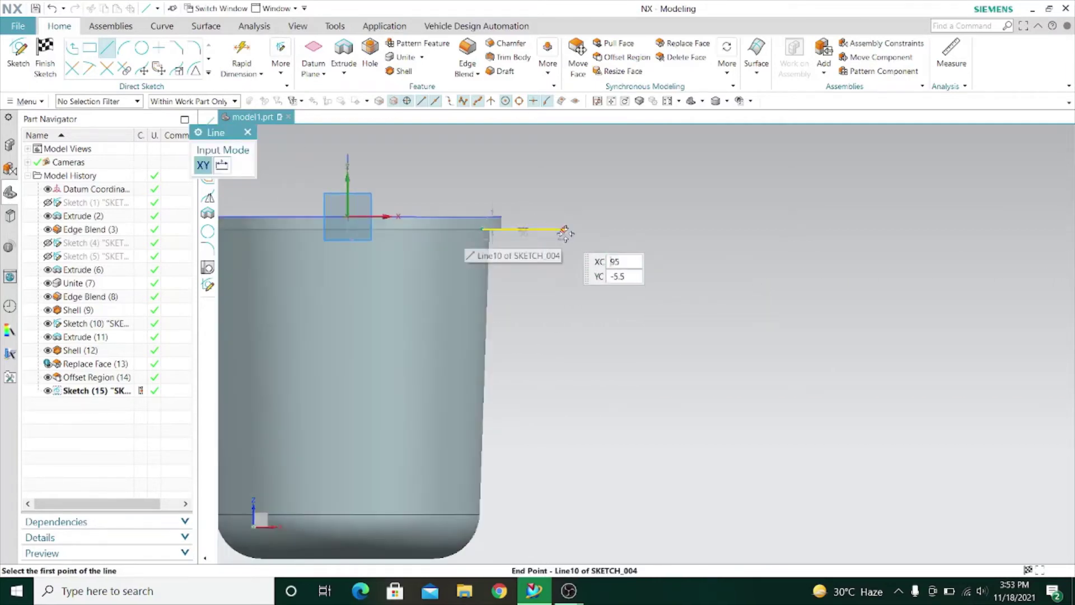
- Draw a vertical line down from the horizontal line's outer end to about two-thirds of the jug's height and finish the sketch
click(564, 229)
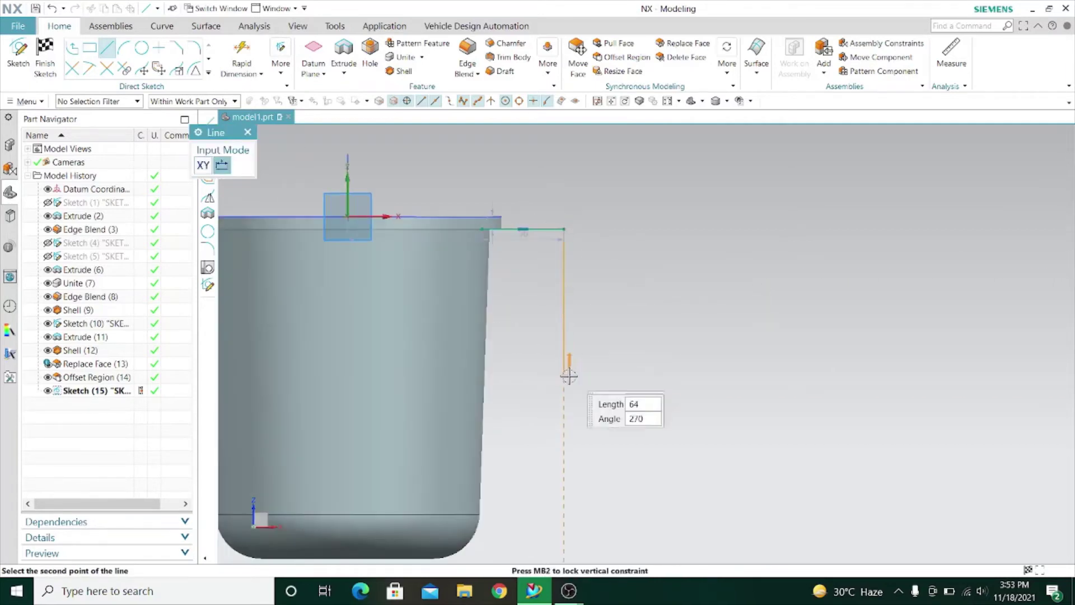
click(567, 441)
scroll(568, 440, down, 2)
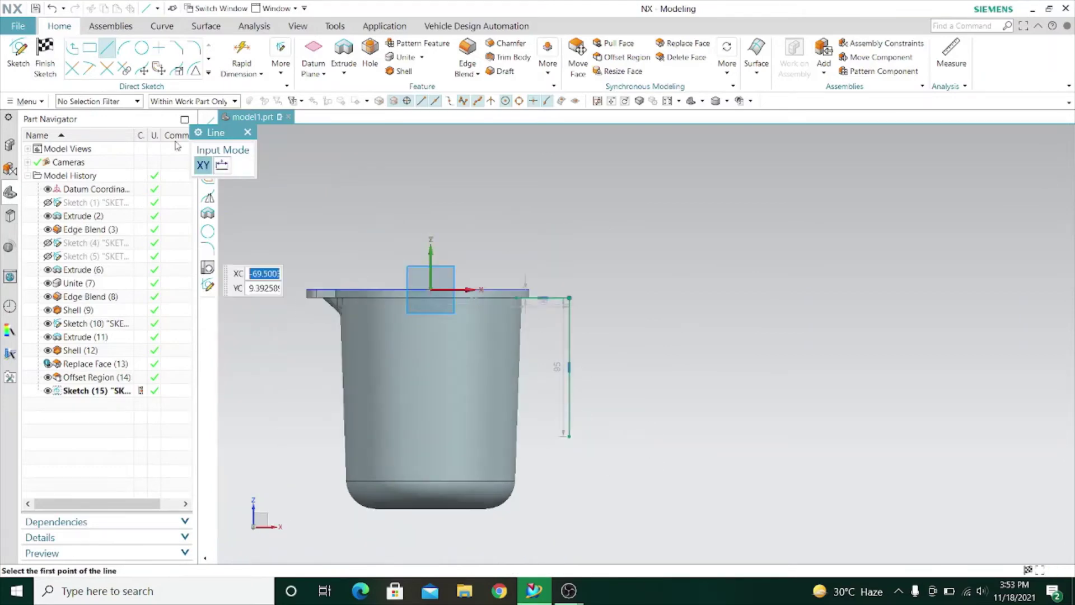
click(248, 133)
click(45, 64)
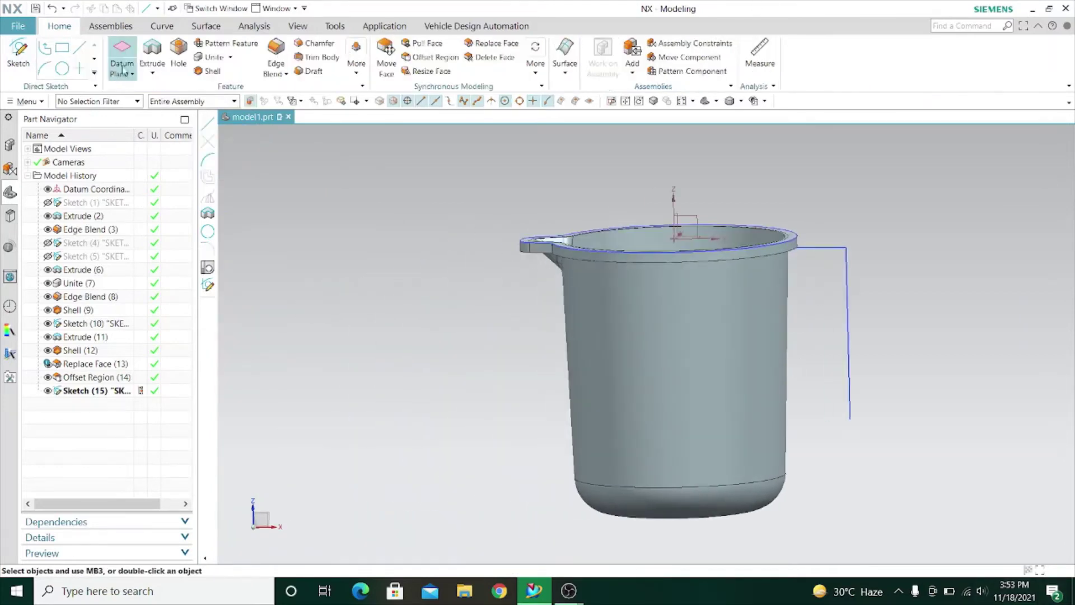
- Start extruding the two connected handle lines with limits from -11 mm to 11 mm
key(x)
scroll(809, 244, up, 3)
click(758, 274)
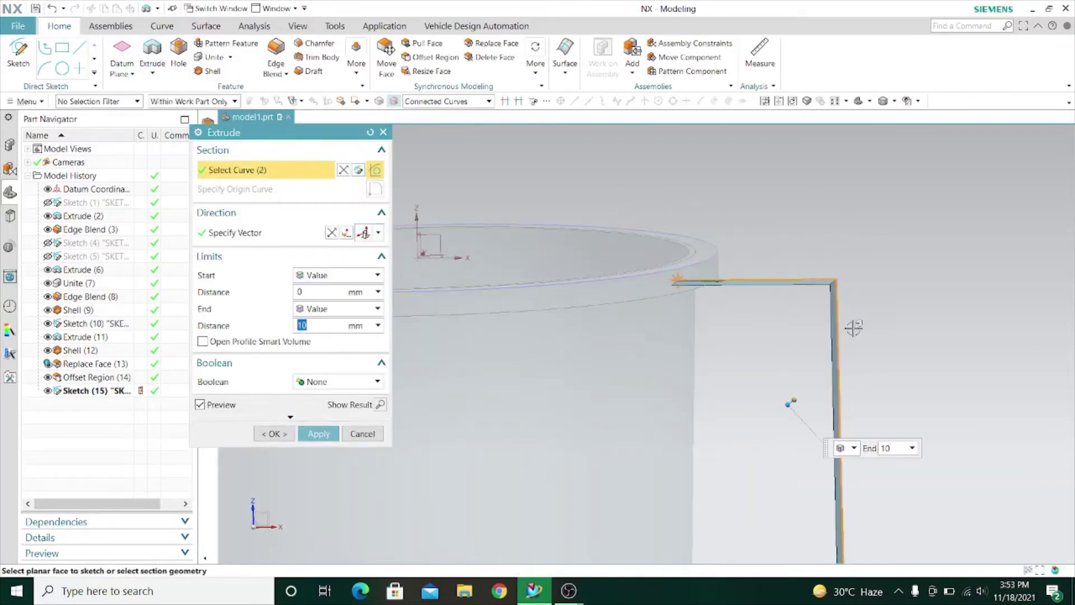
key(Home)
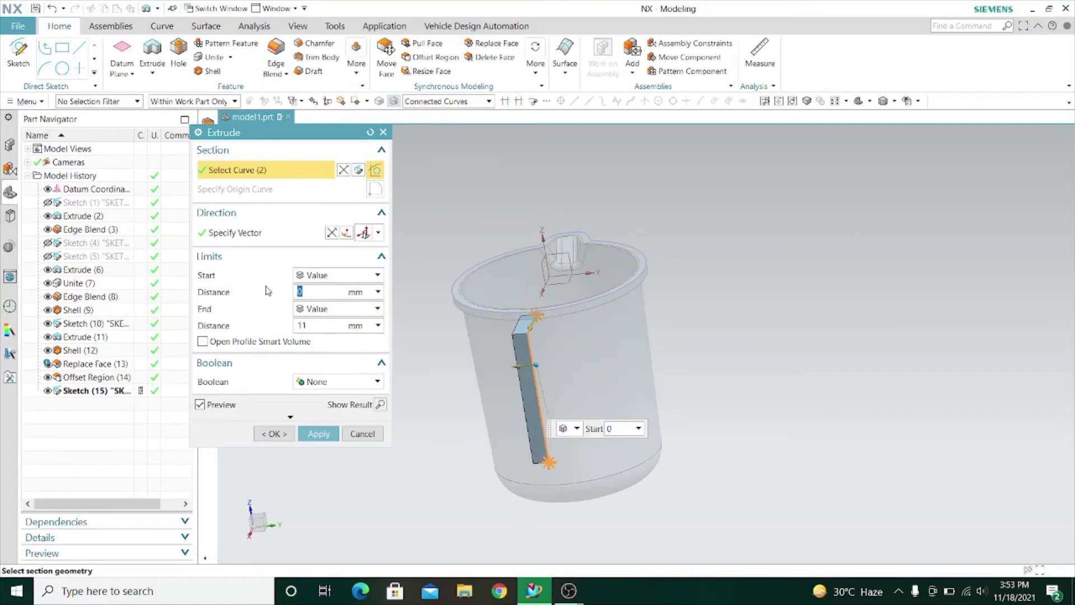
middle_drag(459, 293, 655, 284)
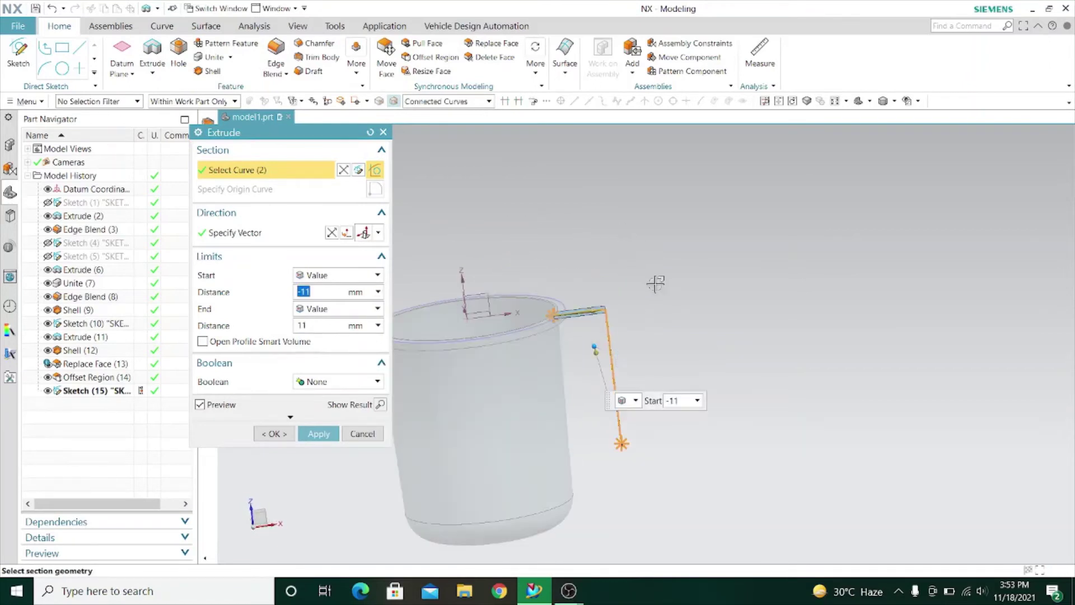
- Give the handle extrusion a two-sided offset from 0 to 8 mm and apply it with no Boolean
click(290, 418)
click(381, 422)
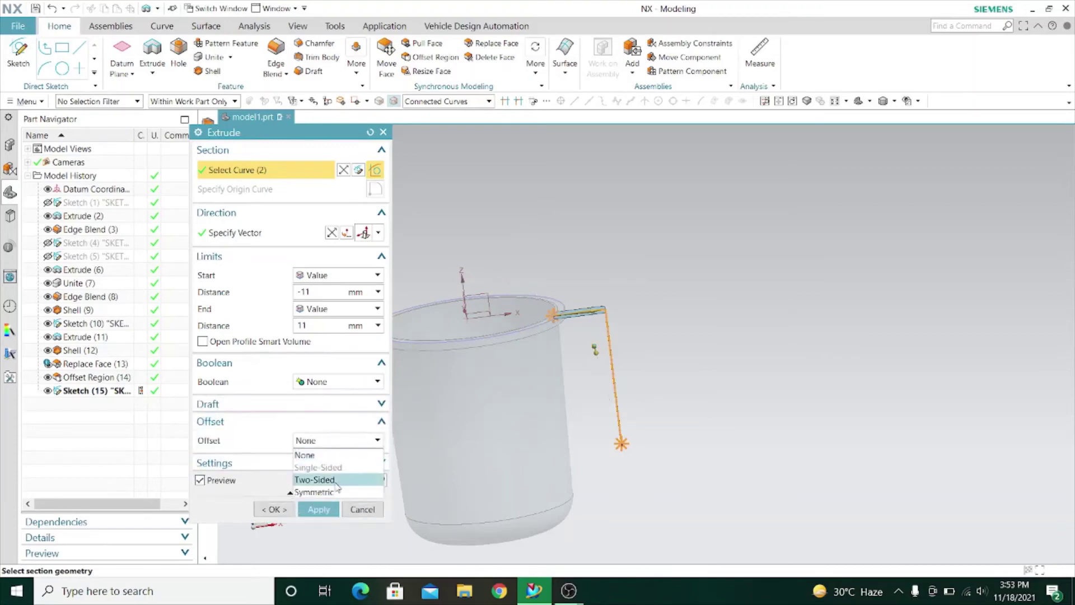
click(336, 481)
scroll(550, 318, up, 5)
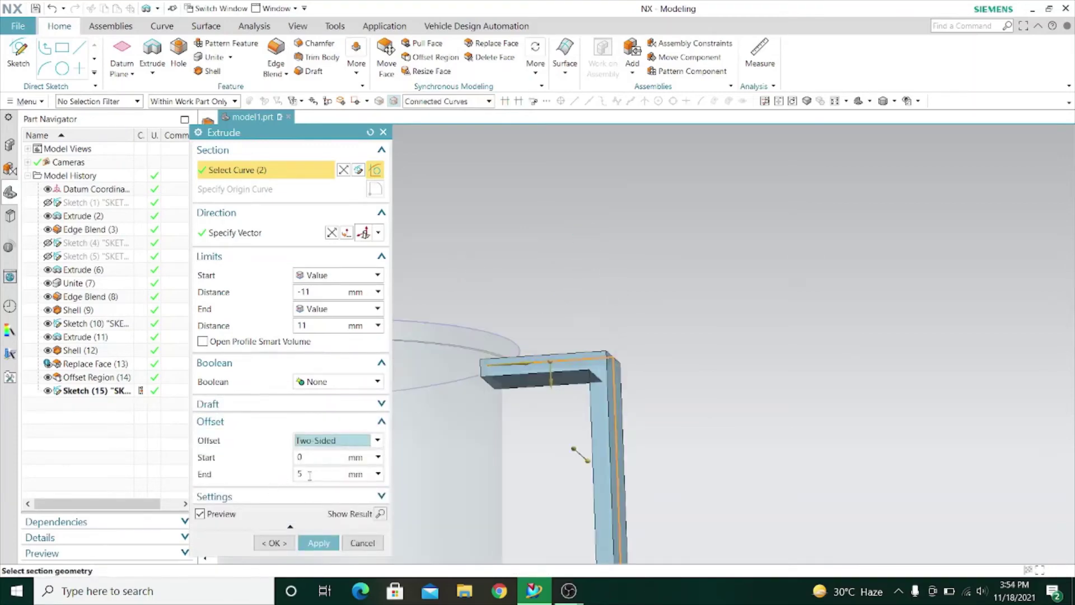
text(8)
key(Return)
middle_drag(672, 285, 642, 295)
scroll(642, 295, down, 5)
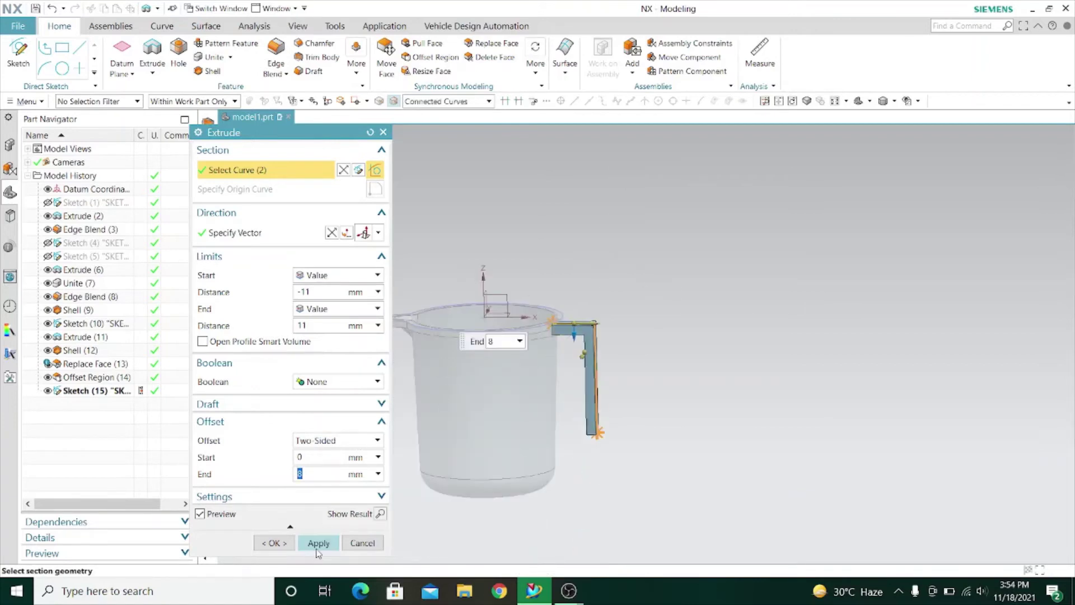
click(317, 549)
click(362, 544)
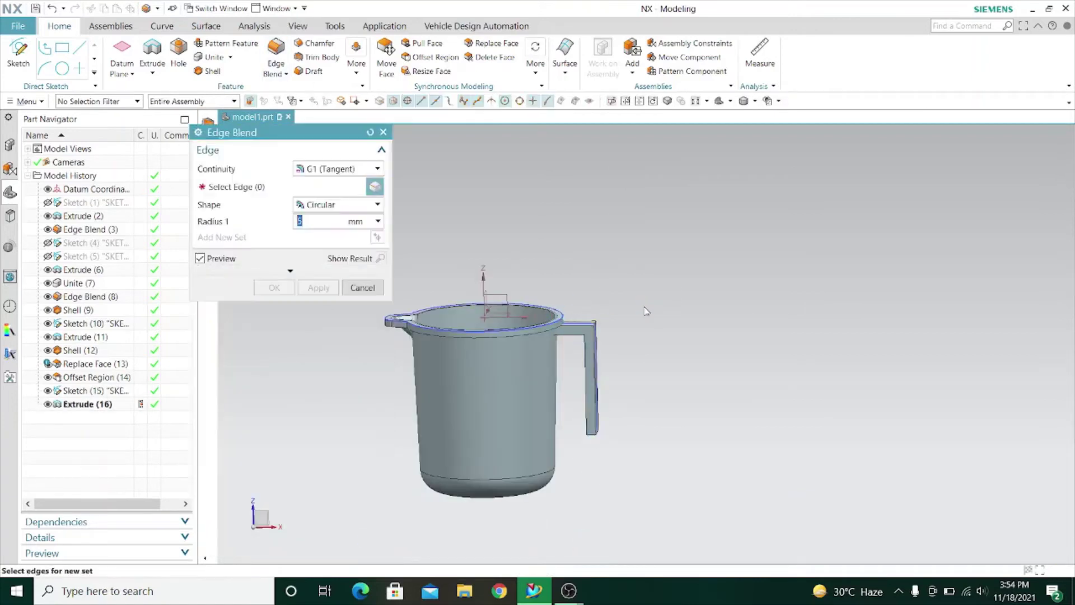
- Blend the outer and inner edges of the handle's corner with a 7 mm radius
middle_drag(643, 310, 605, 297)
scroll(572, 322, up, 6)
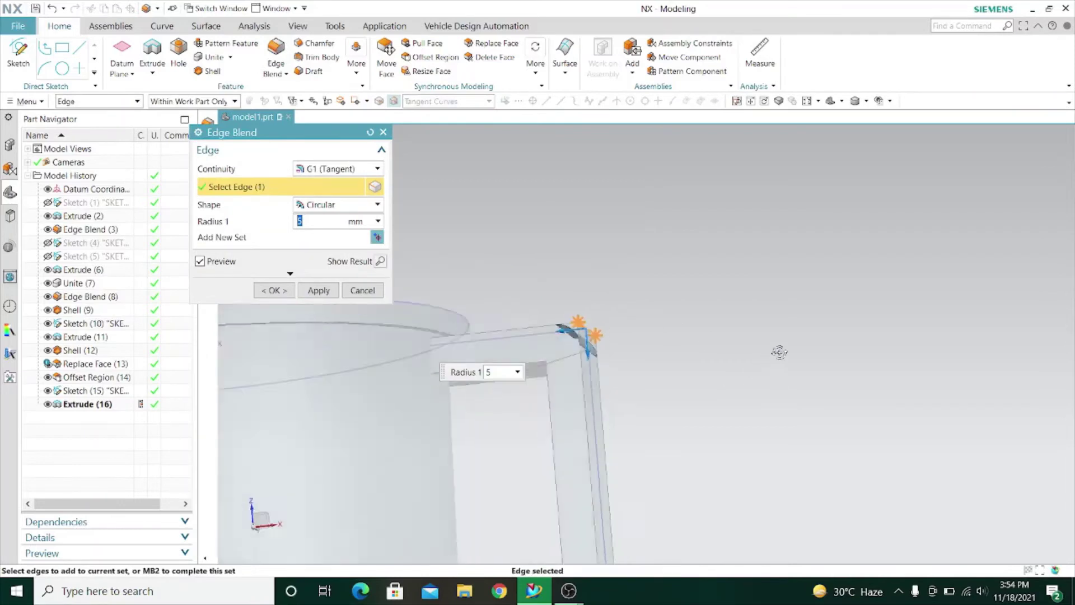
middle_drag(780, 352, 573, 394)
middle_drag(739, 332, 659, 419)
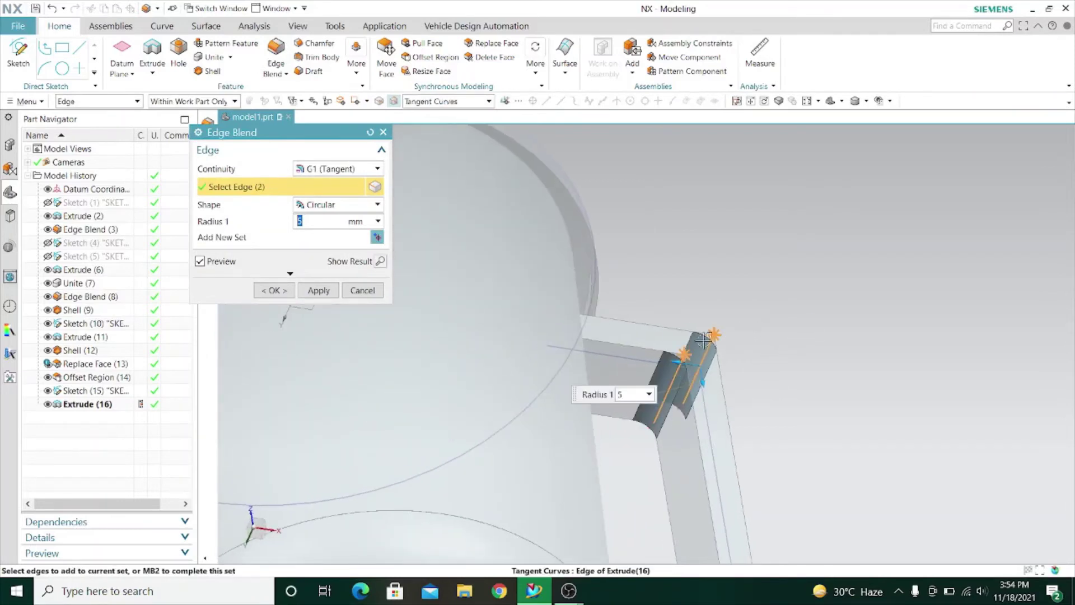
scroll(791, 295, down, 5)
middle_drag(791, 295, 778, 314)
scroll(775, 323, up, 5)
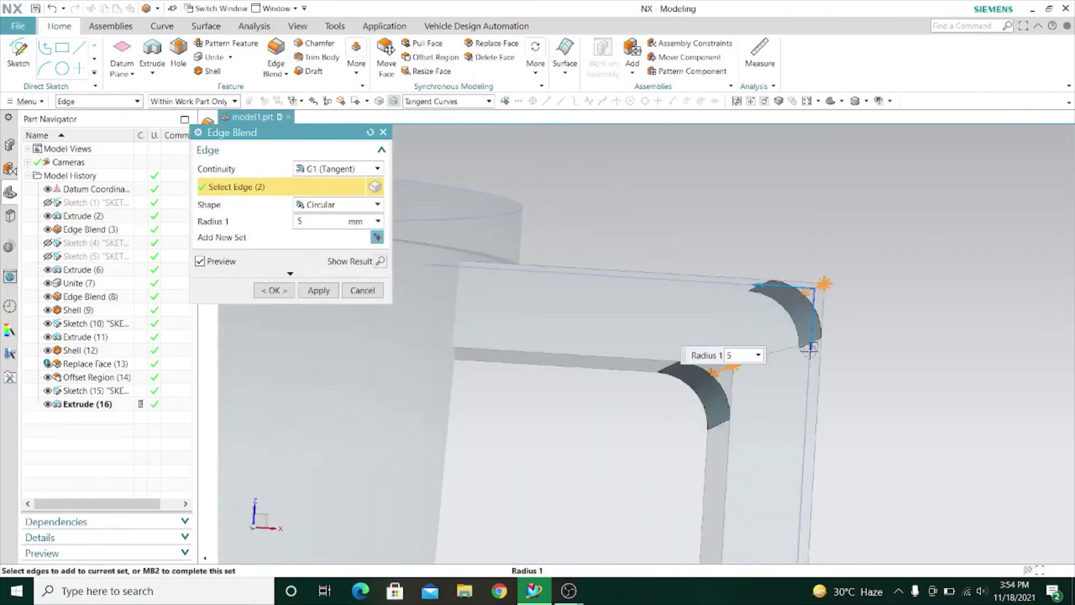
drag(809, 350, 807, 359)
scroll(637, 214, down, 3)
middle_drag(636, 214, 636, 227)
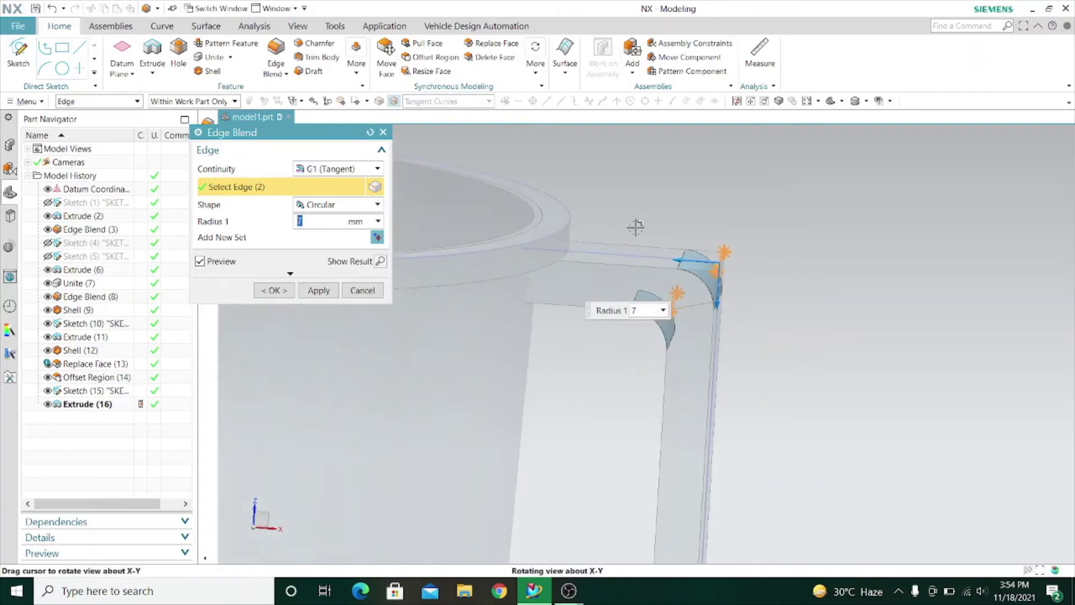
click(318, 290)
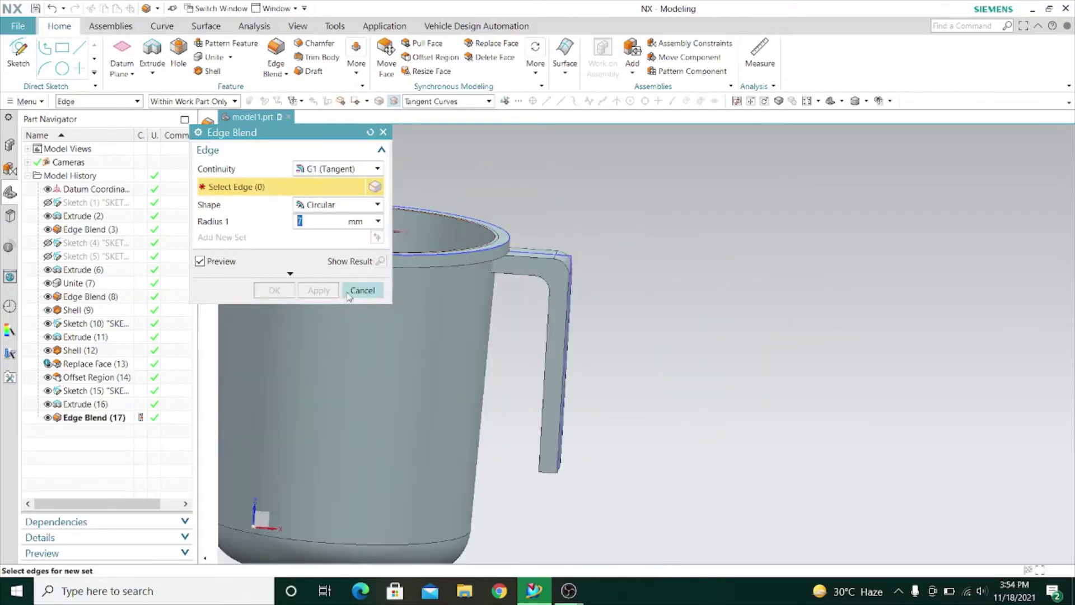
click(363, 290)
- Shell the handle with a 2 mm thickness, removing its connected outward-facing faces
middle_drag(560, 187, 552, 209)
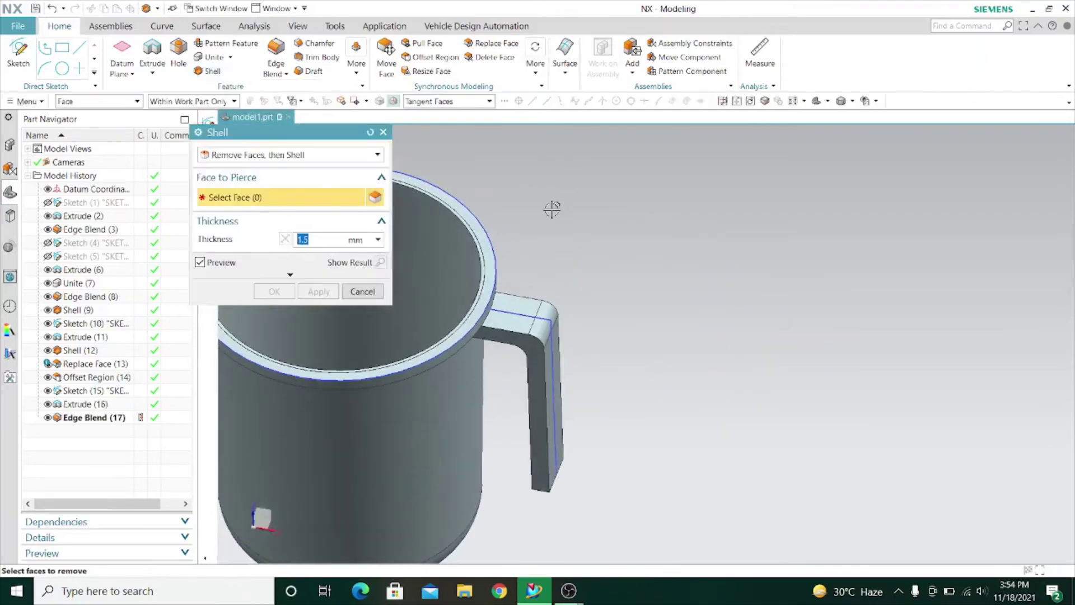
click(521, 317)
middle_drag(522, 317, 490, 264)
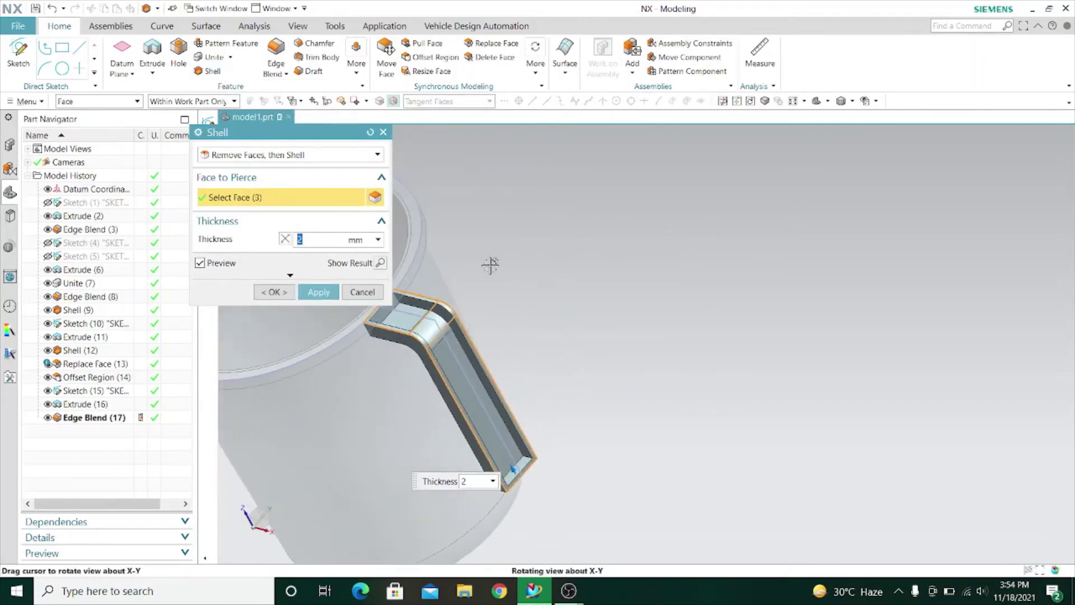
click(317, 294)
scroll(583, 274, down, 2)
middle_drag(582, 274, 565, 238)
click(353, 292)
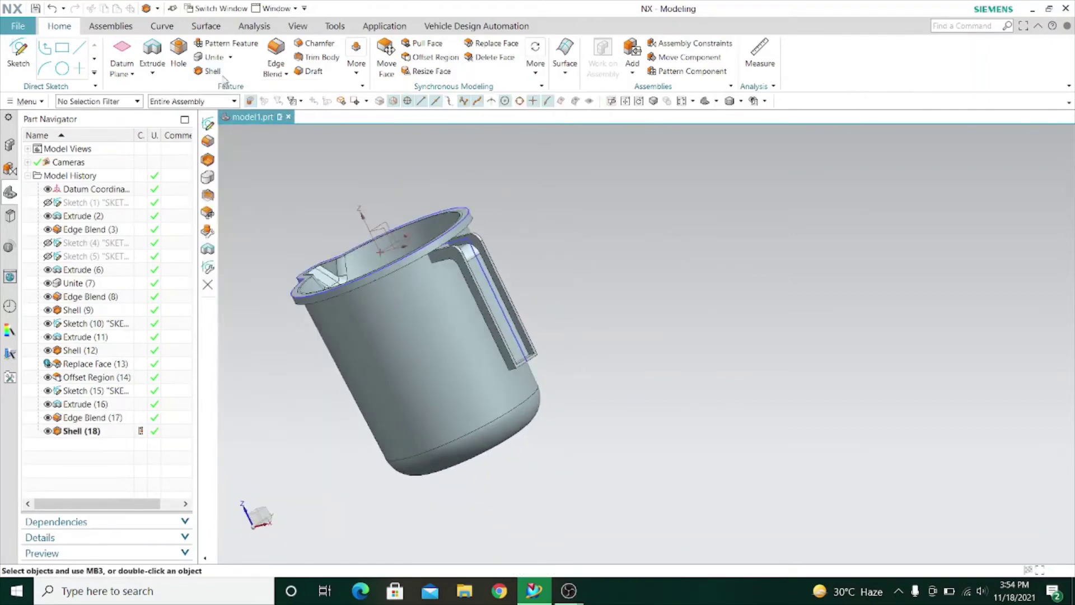
click(220, 73)
key(Escape)
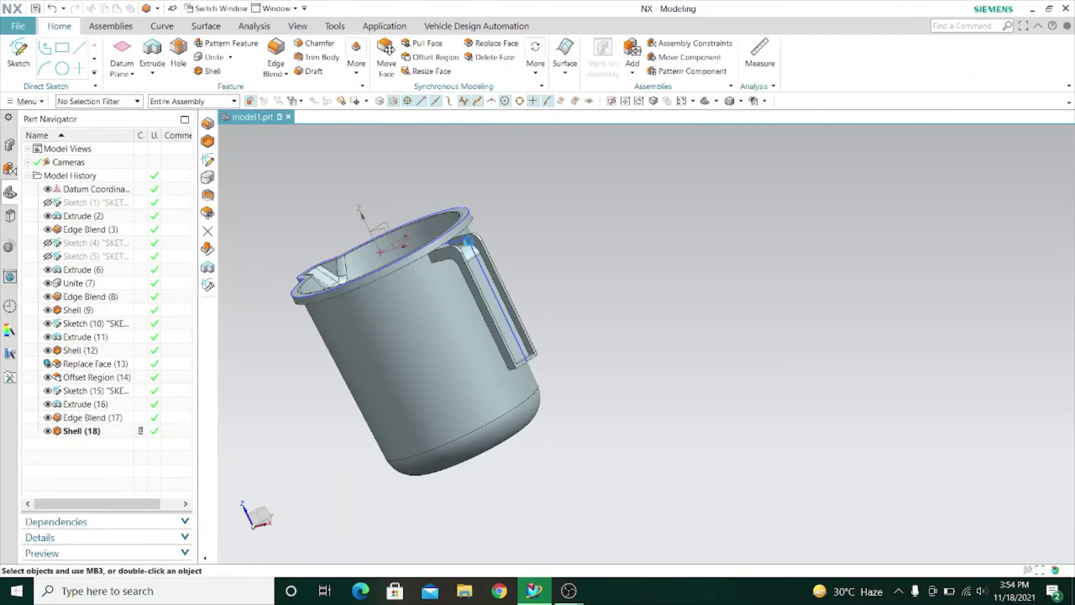
- Start a 3 mm edge blend on one long inner edge and the lower end edge of the handle's recess
key(b)
scroll(459, 248, up, 5)
click(540, 320)
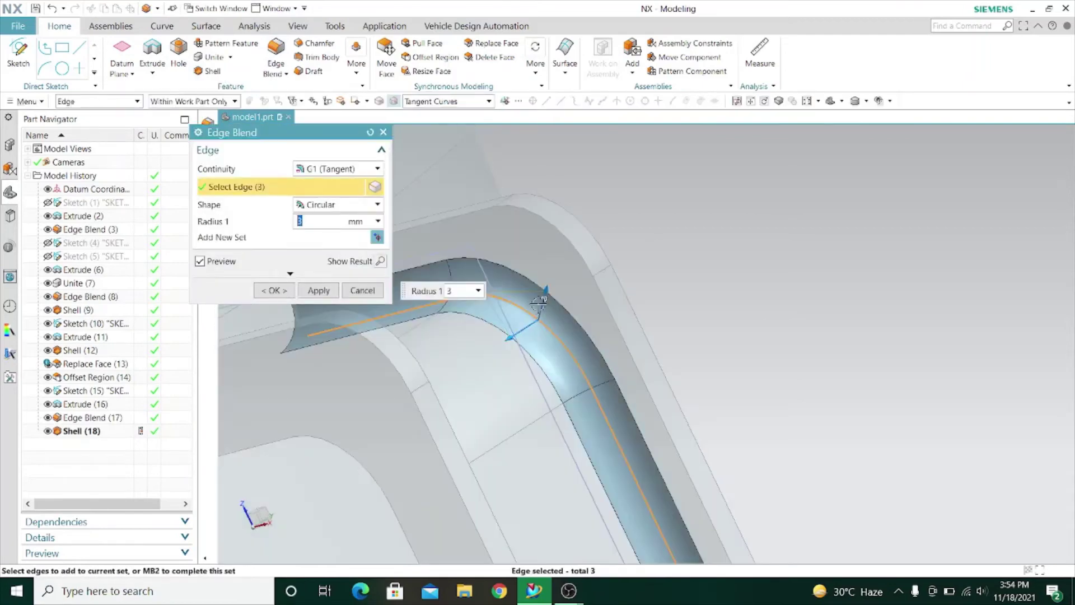
scroll(540, 305, down, 5)
scroll(709, 284, down, 4)
middle_drag(760, 286, 790, 356)
scroll(683, 439, up, 5)
scroll(608, 431, up, 3)
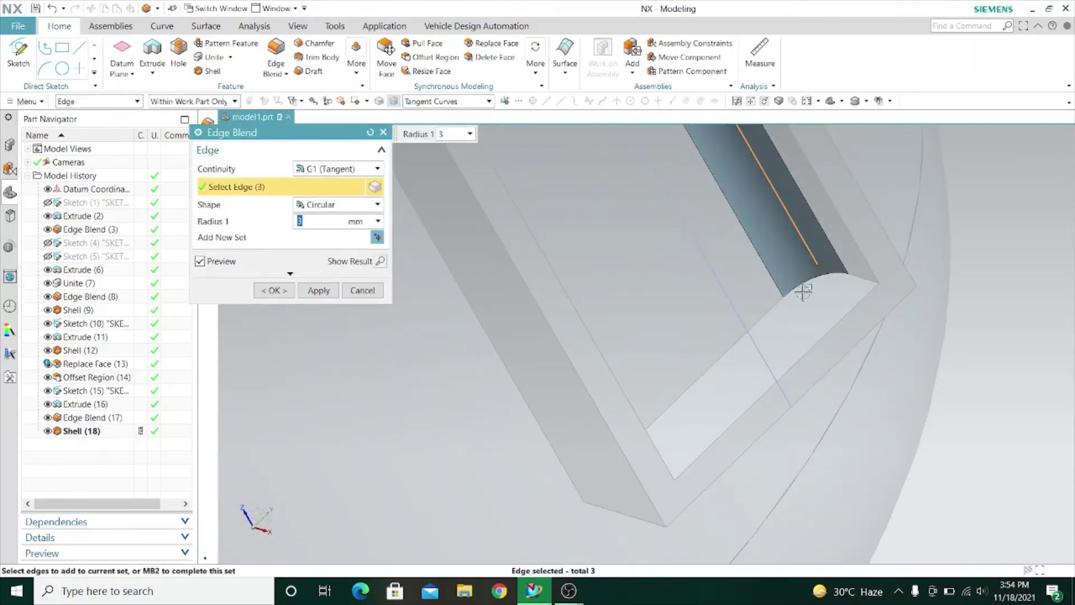
click(815, 274)
scroll(776, 267, down, 6)
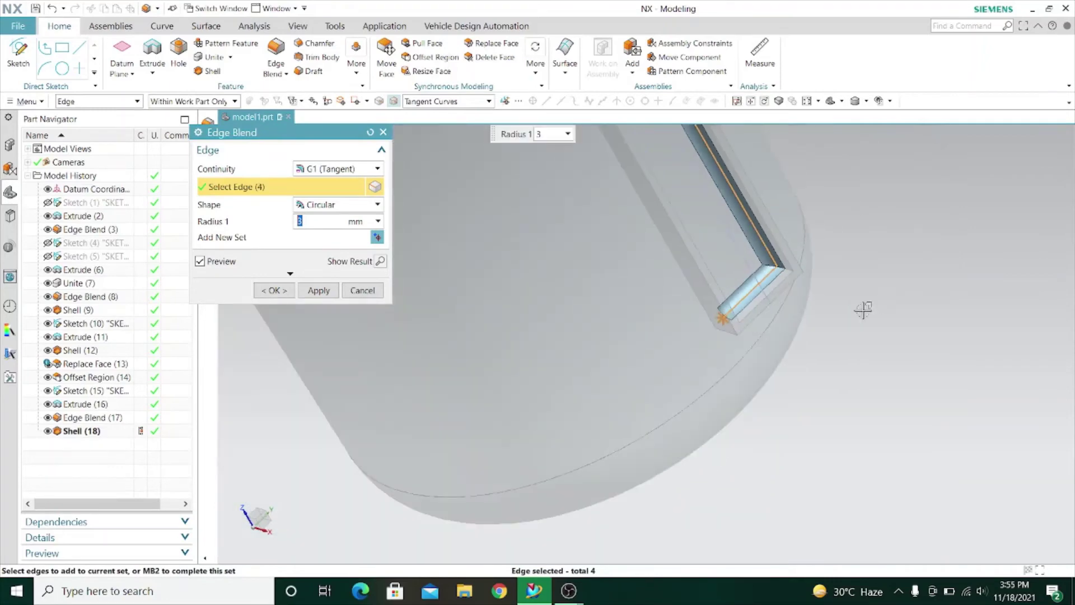
- Add the opposite long inner edge of the handle's recess to the 3 mm blend and apply it
middle_drag(864, 308, 643, 358)
scroll(414, 389, up, 5)
click(435, 396)
scroll(560, 378, down, 3)
scroll(592, 369, down, 5)
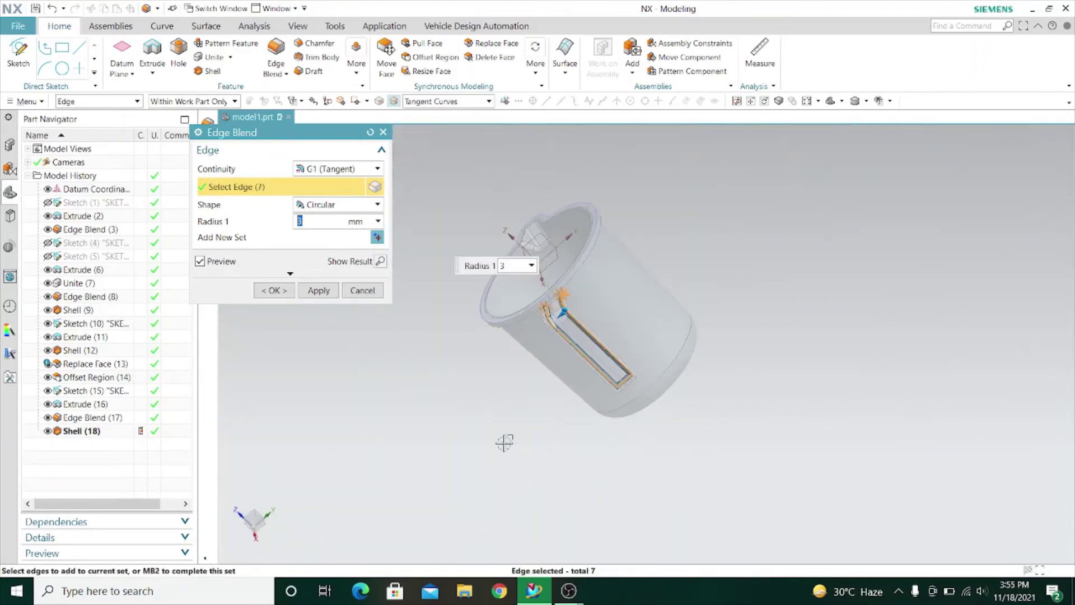
middle_drag(504, 439, 533, 396)
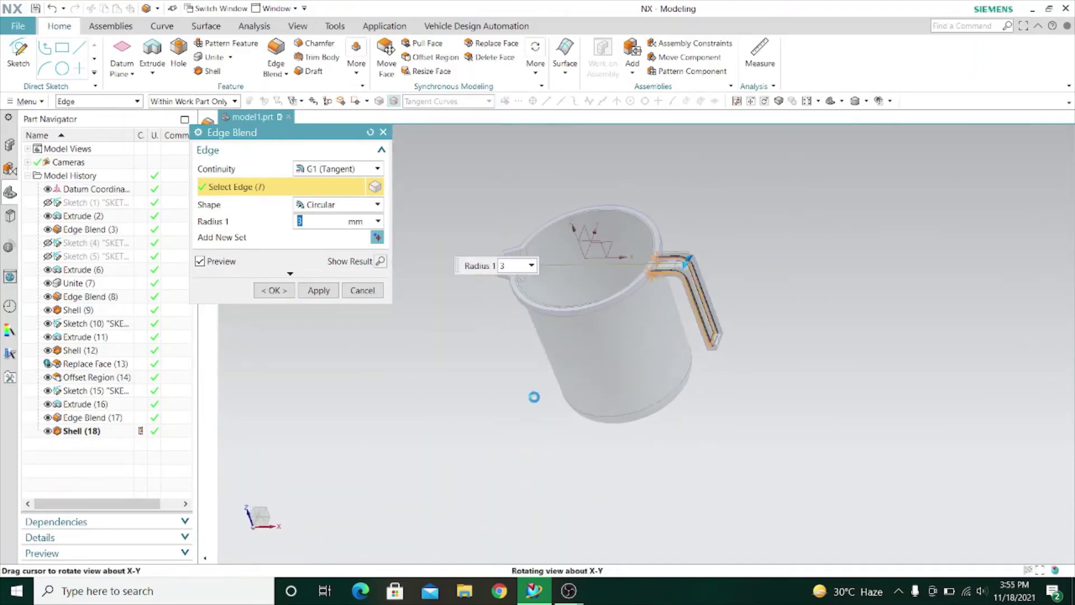
click(318, 291)
- Blend the two inner corner edges at the lower end of the handle's recess with a 3 mm radius
scroll(727, 330, up, 8)
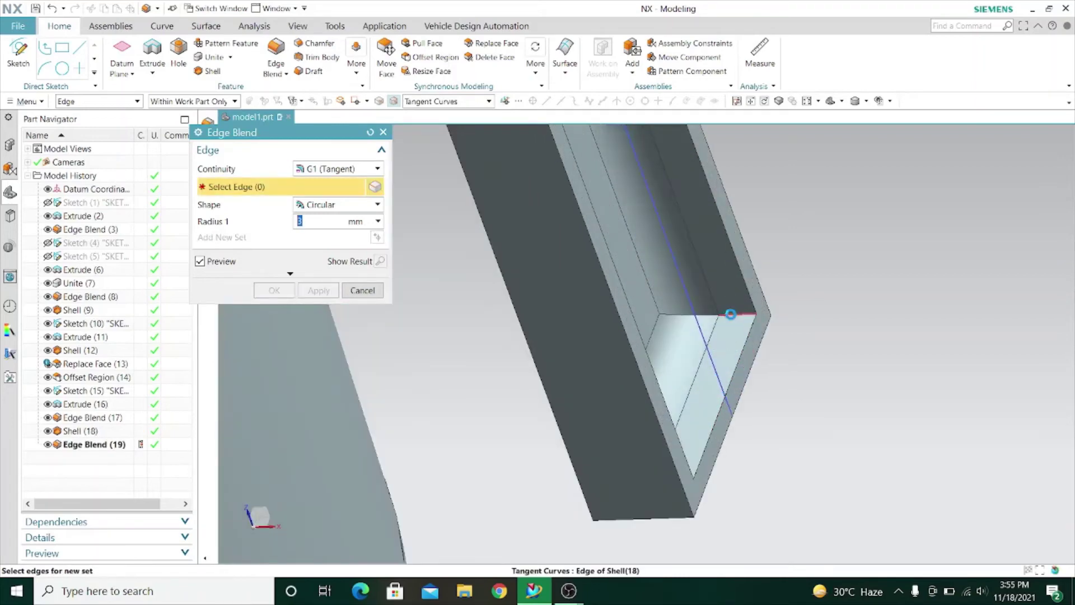
click(730, 314)
scroll(792, 271, down, 4)
middle_drag(791, 271, 646, 399)
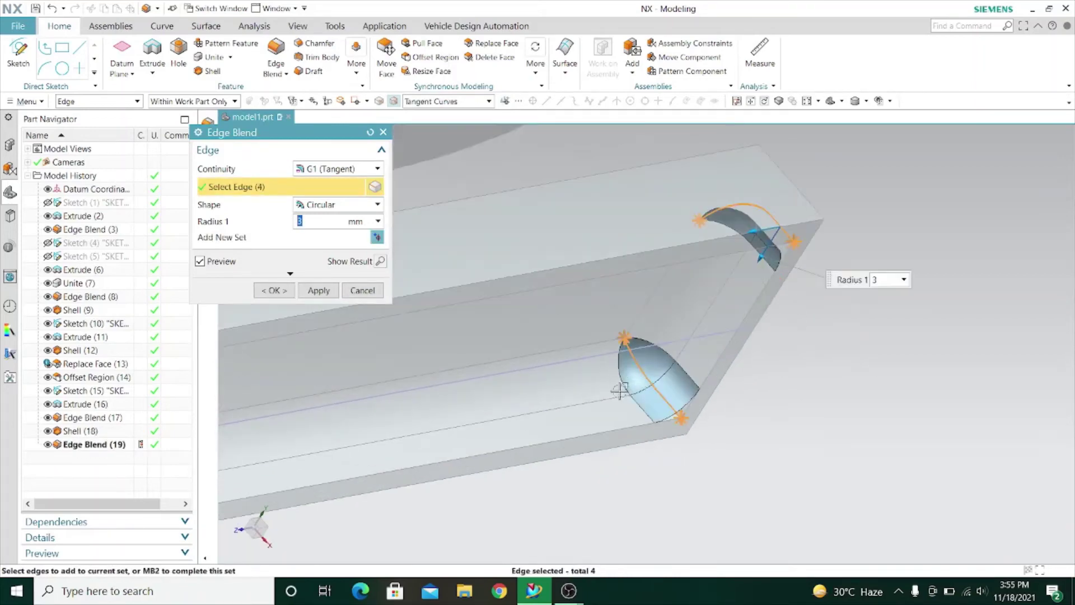
click(318, 290)
- Start a 3 mm edge blend on one long outer edge of the handle's side facing the jug
middle_drag(595, 319, 558, 354)
scroll(558, 354, down, 3)
scroll(677, 229, up, 5)
click(759, 309)
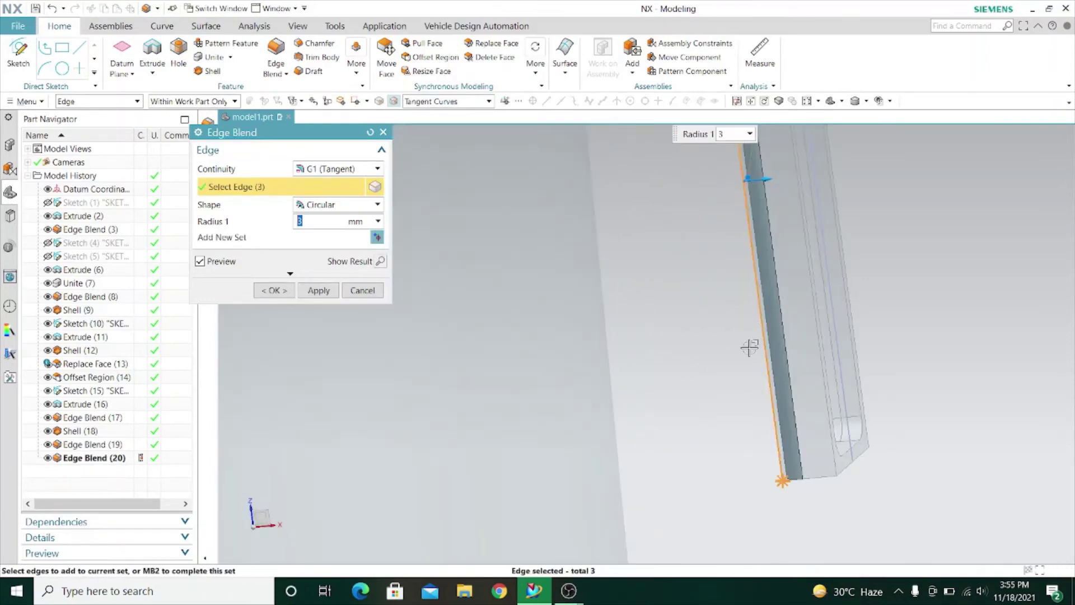
scroll(750, 348, down, 3)
middle_drag(753, 330, 506, 272)
scroll(506, 273, up, 3)
scroll(490, 202, down, 3)
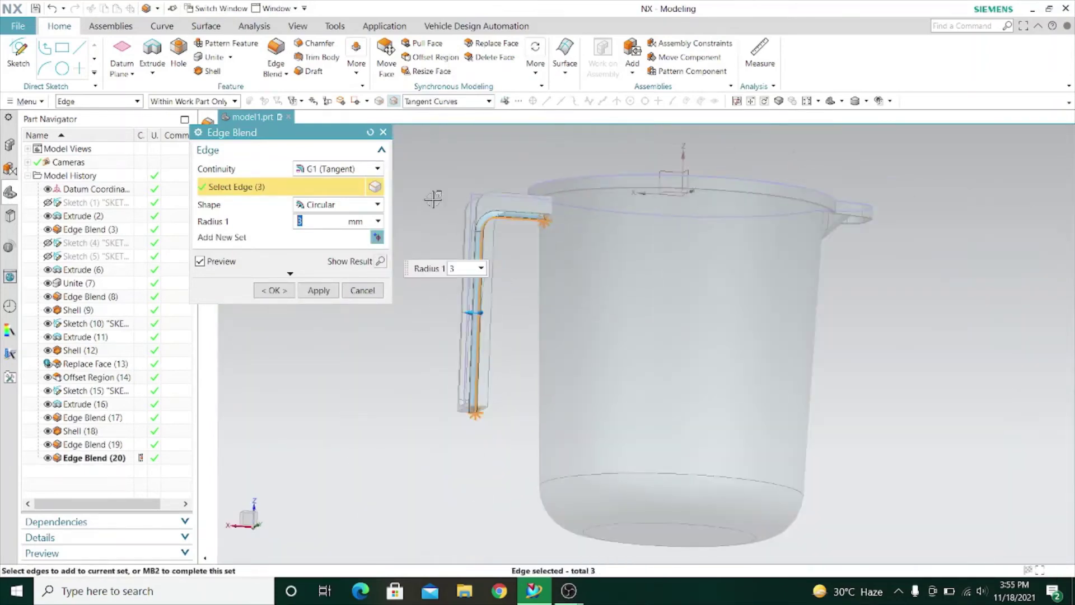
- Add the opposite long edge of the handle's jug-facing side to the 3 mm blend and apply it
middle_drag(434, 200, 442, 260)
scroll(480, 414, up, 5)
scroll(491, 409, down, 5)
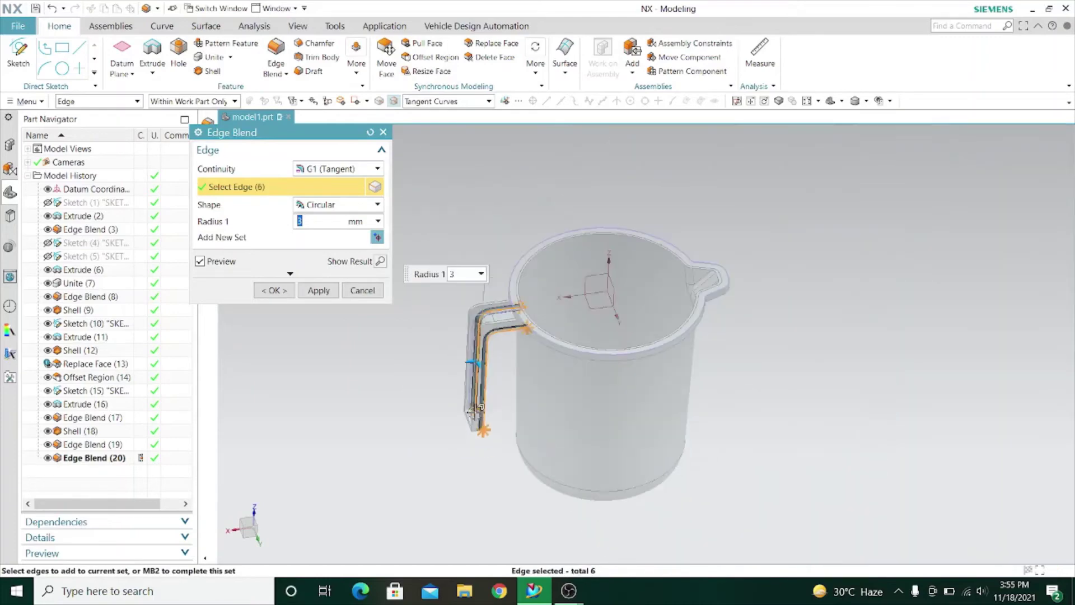
middle_drag(432, 408, 450, 392)
scroll(509, 350, up, 5)
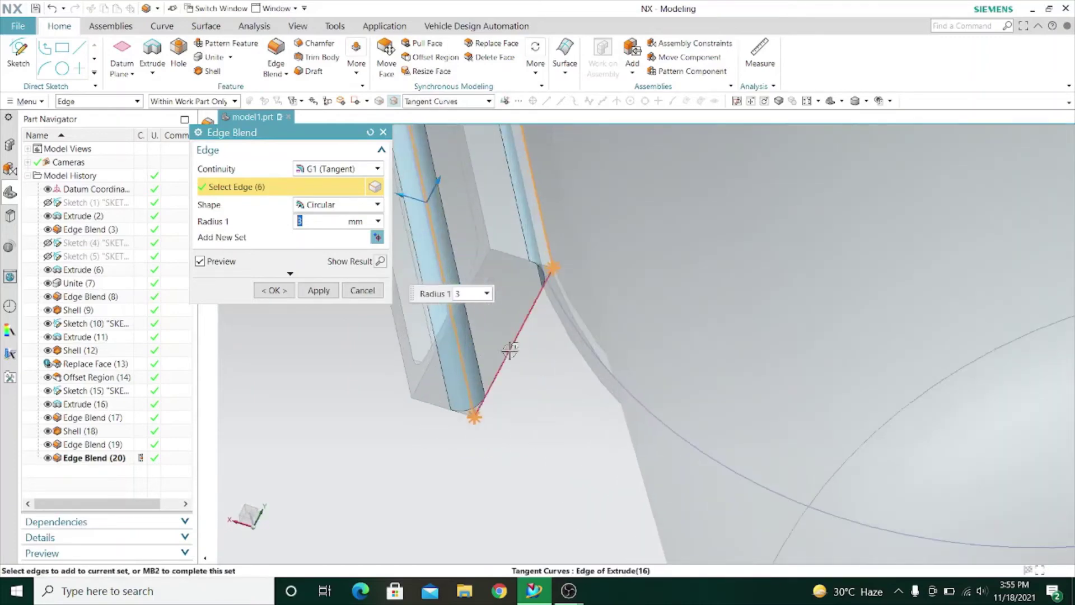
click(311, 290)
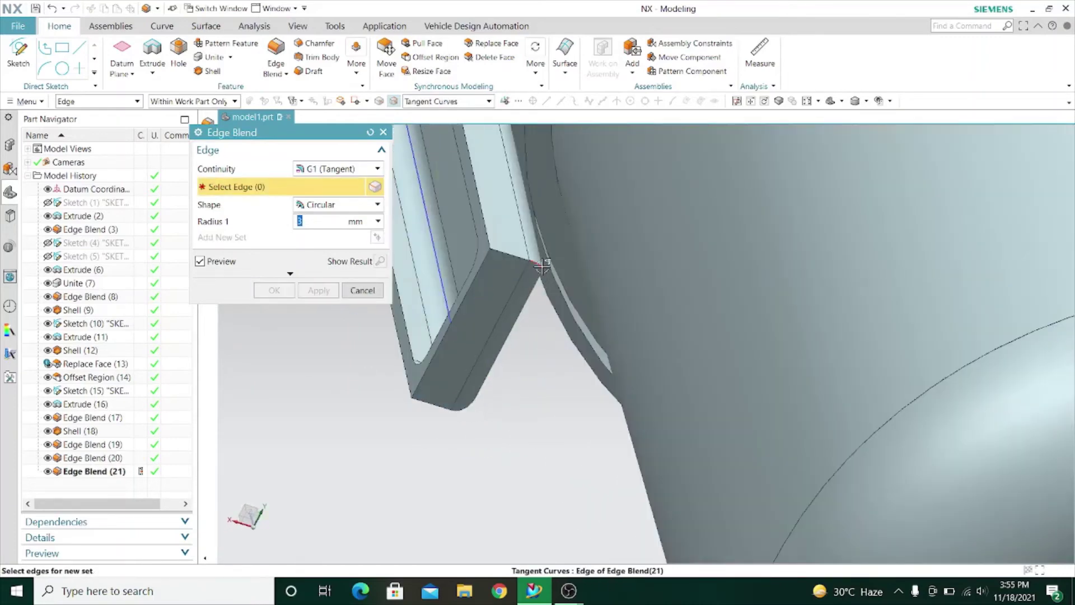
- Blend both outer corner edges at the handle's lower free end with a 3 mm radius
click(403, 306)
scroll(403, 306, down, 5)
middle_drag(335, 463, 430, 396)
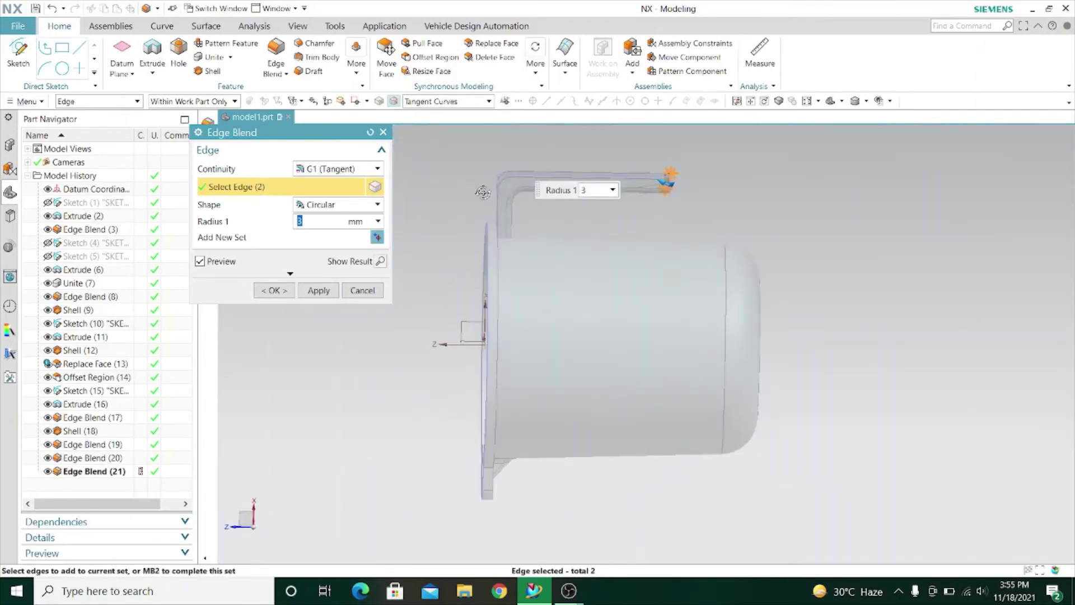
scroll(671, 247, up, 6)
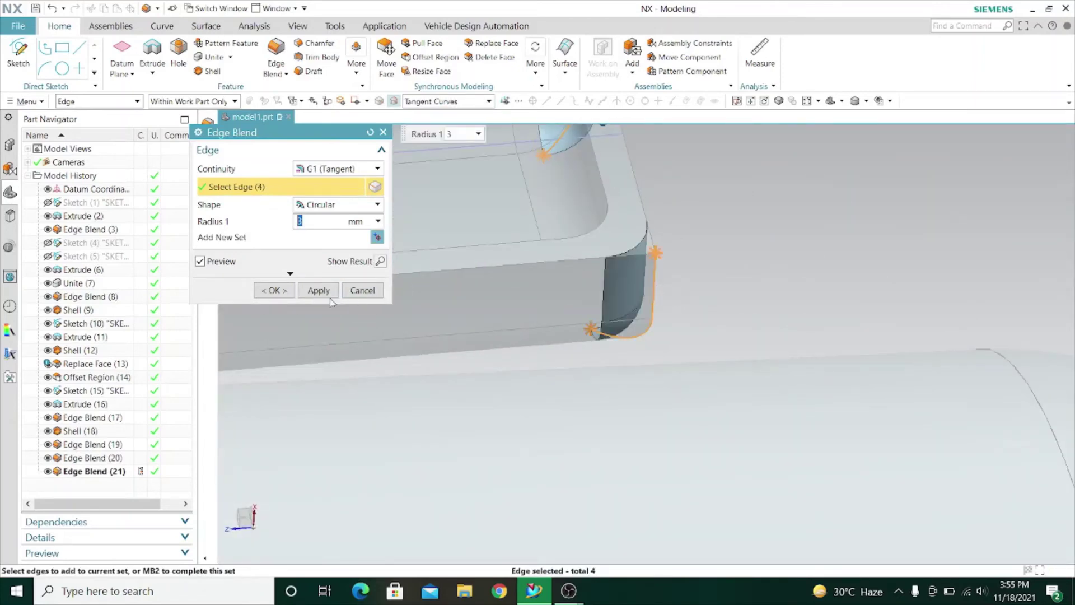
click(318, 290)
scroll(799, 224, down, 5)
middle_drag(799, 224, 585, 420)
scroll(586, 420, up, 5)
click(362, 290)
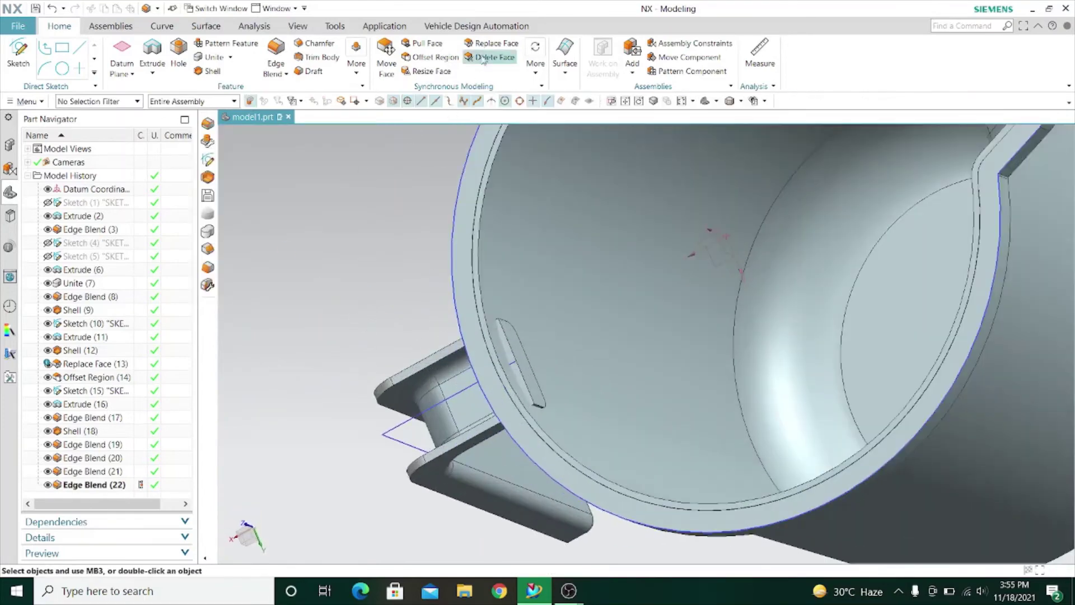
- Replace the handle's end face protruding inside the jug with the jug's inner wall face, using zero offset
click(492, 44)
scroll(520, 342, up, 3)
click(515, 358)
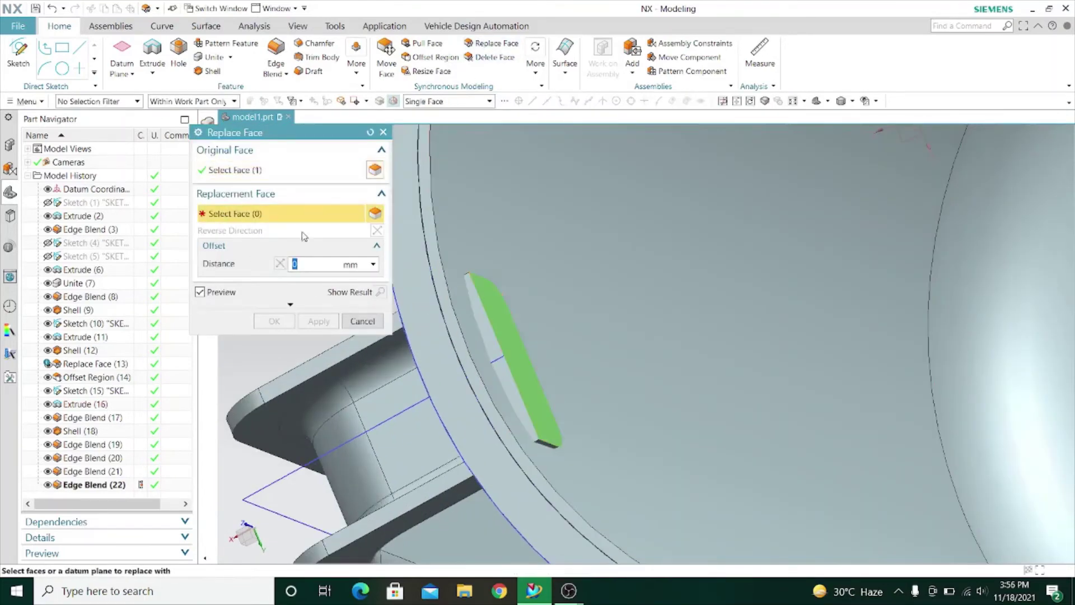
click(465, 250)
click(318, 321)
click(362, 321)
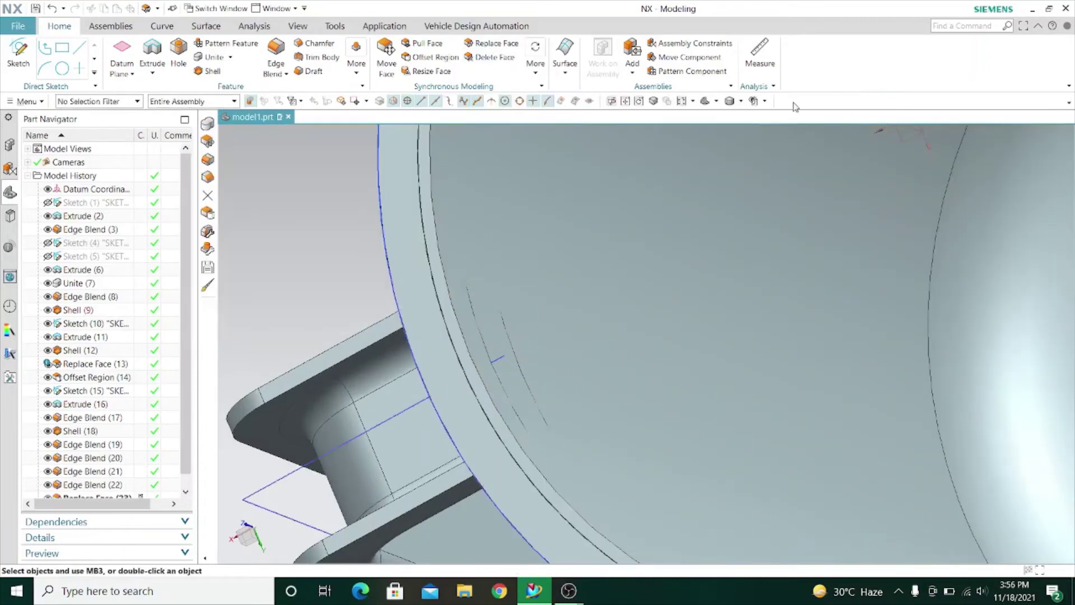
- Hide all sketches in the model
click(764, 101)
click(771, 115)
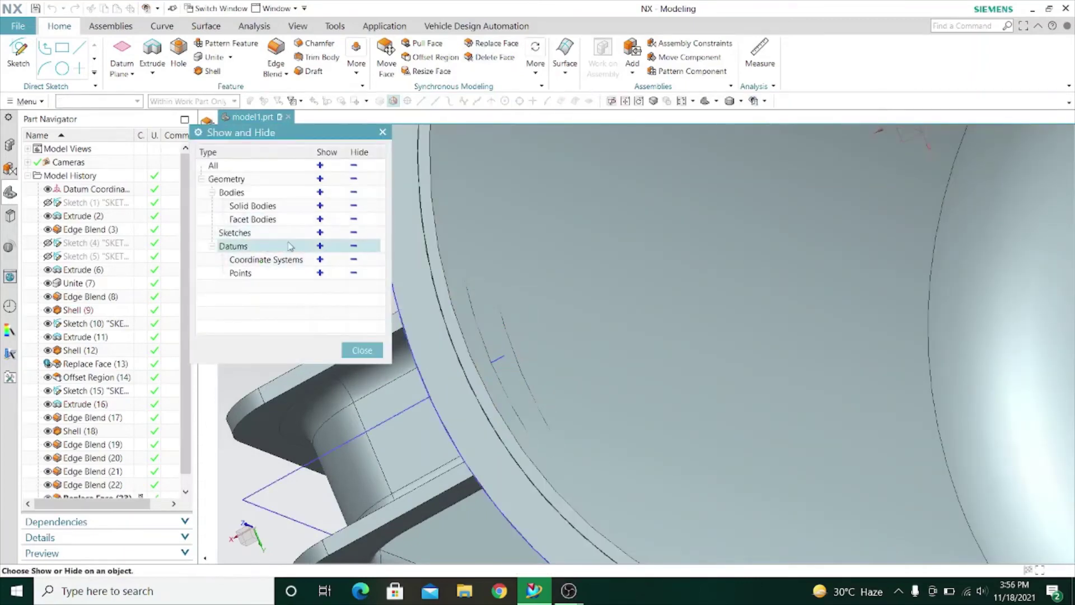
click(370, 350)
- Switch the model's rendering style to shaded without edges
scroll(493, 350, down, 8)
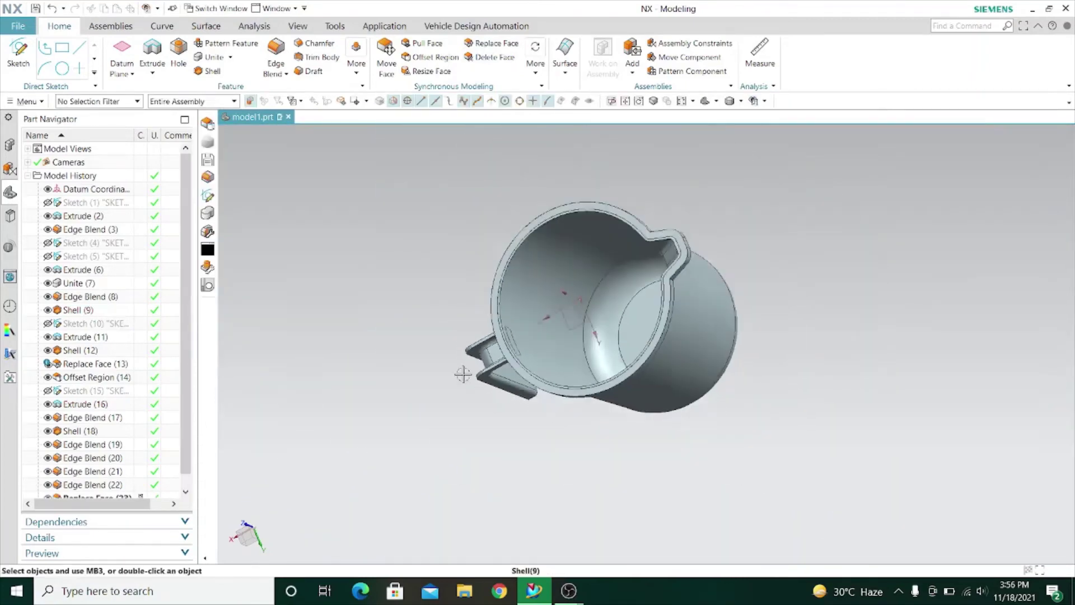
middle_drag(463, 374, 509, 316)
click(741, 101)
click(756, 128)
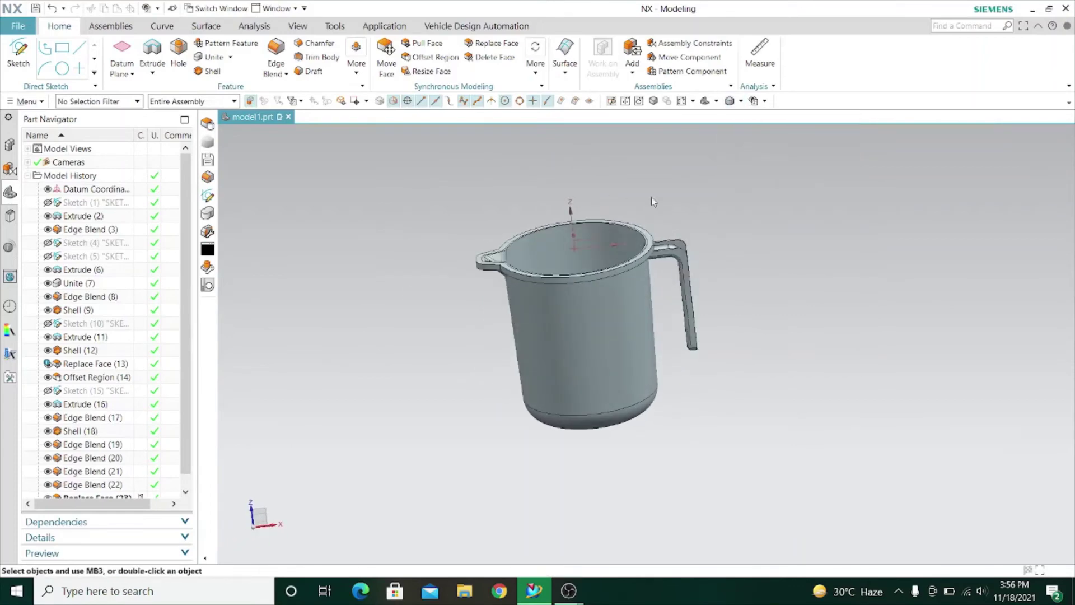
mouse_move(650, 201)
middle_down()
mouse_move(403, 269)
mouse_move(456, 252)
mouse_move(425, 238)
middle_up()
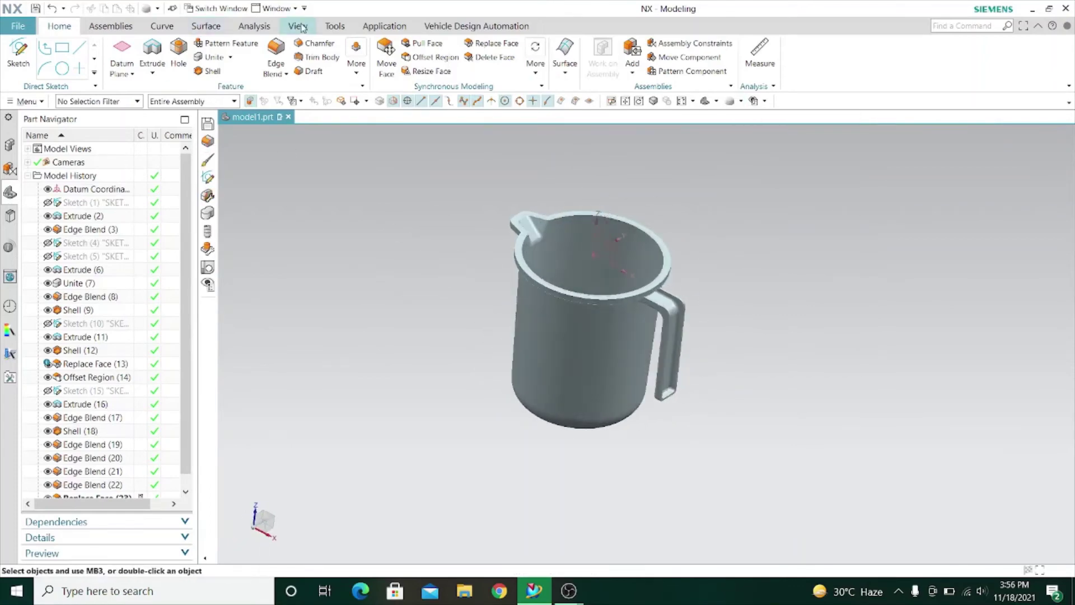
- Select the whole jug for an object display edit and apply a red colour to it
click(297, 26)
key(ctrl+j)
drag(446, 169, 754, 456)
click(315, 245)
click(355, 204)
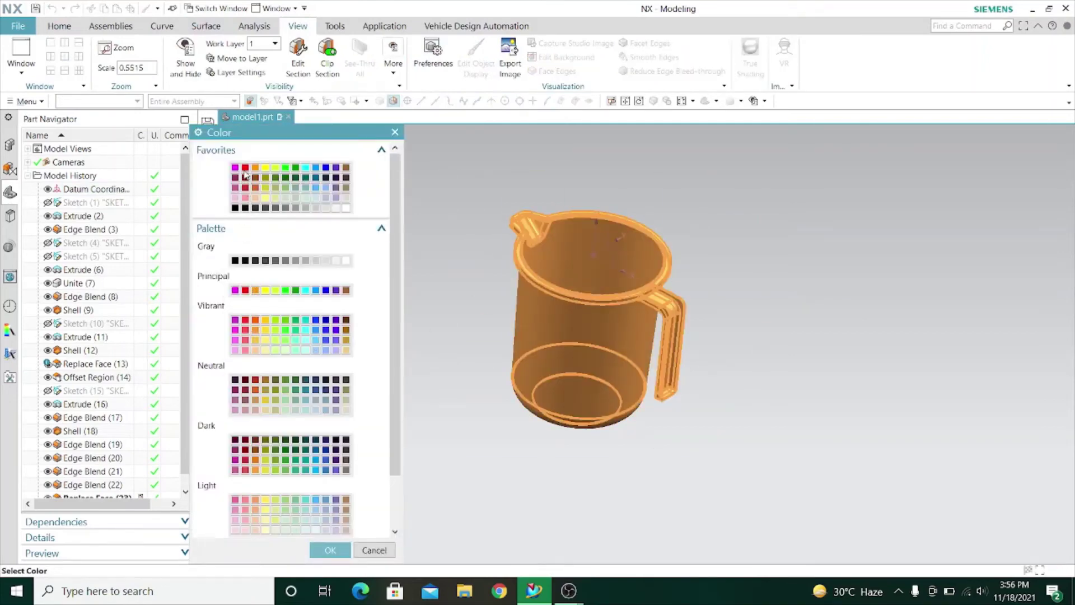
click(331, 551)
click(306, 495)
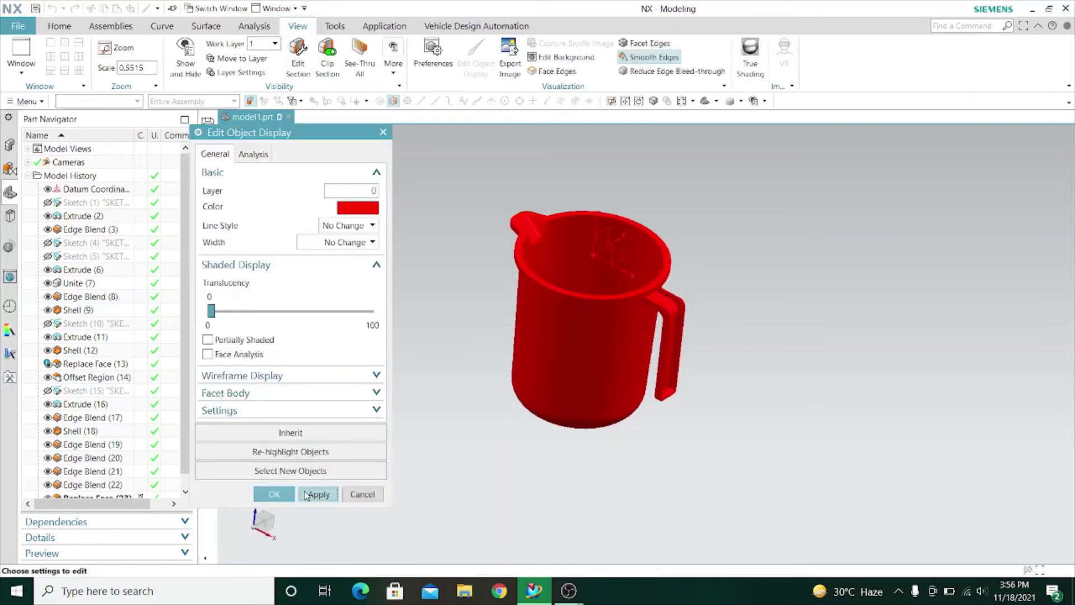
- Change the jug's display colour to Medium Crimson and apply it
click(355, 208)
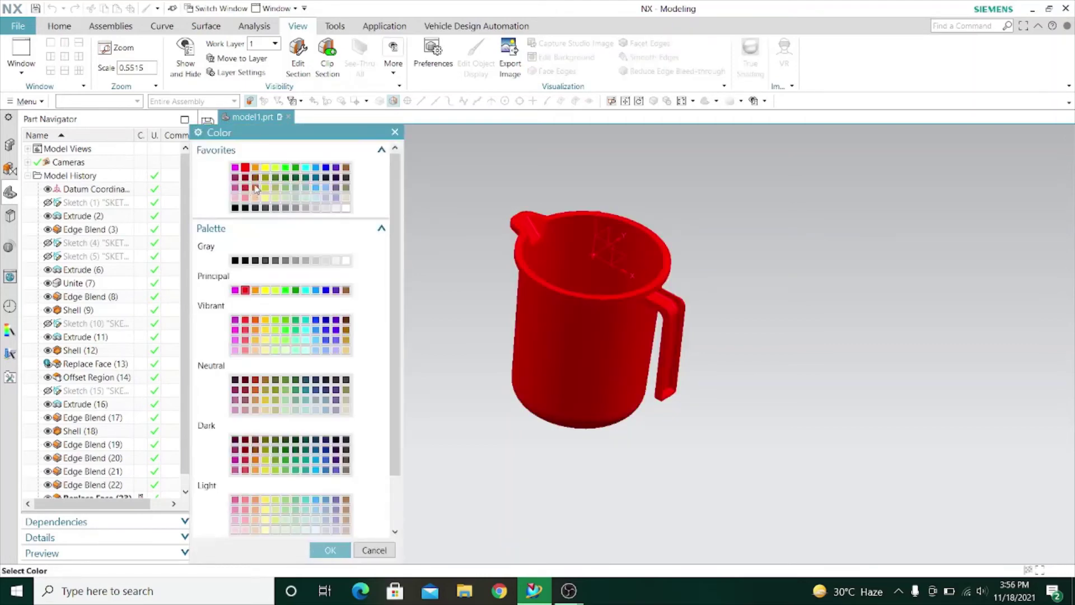
click(330, 549)
click(318, 494)
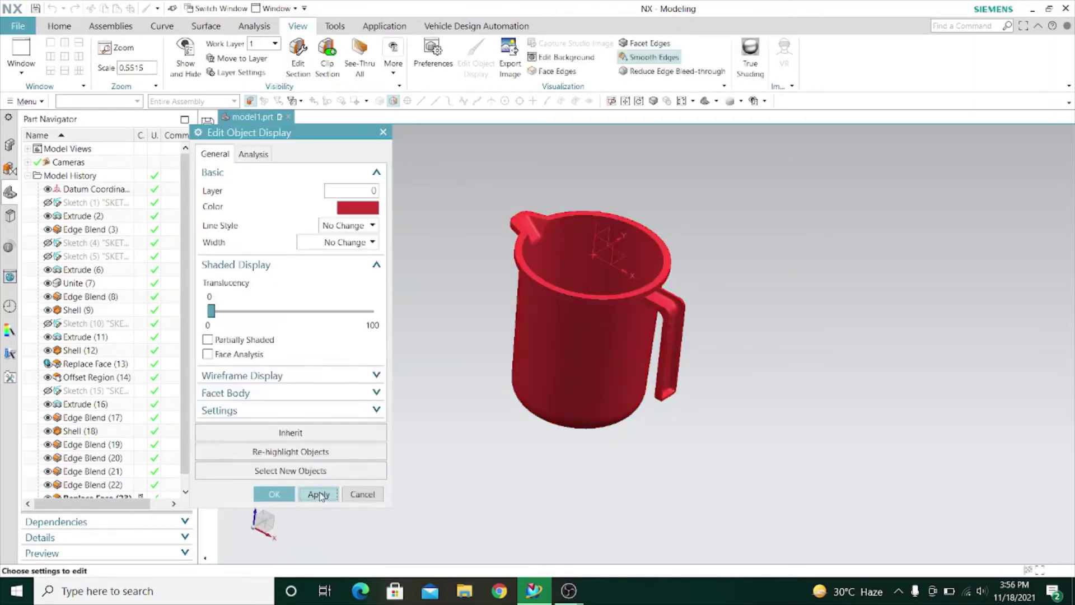
- Try the principal Red and a darker red from the Dark palette as the jug's display colour
mouse_move(422, 385)
middle_down()
mouse_move(422, 444)
mouse_move(461, 323)
mouse_move(403, 403)
mouse_move(487, 458)
mouse_move(499, 410)
mouse_move(425, 387)
middle_up()
click(359, 211)
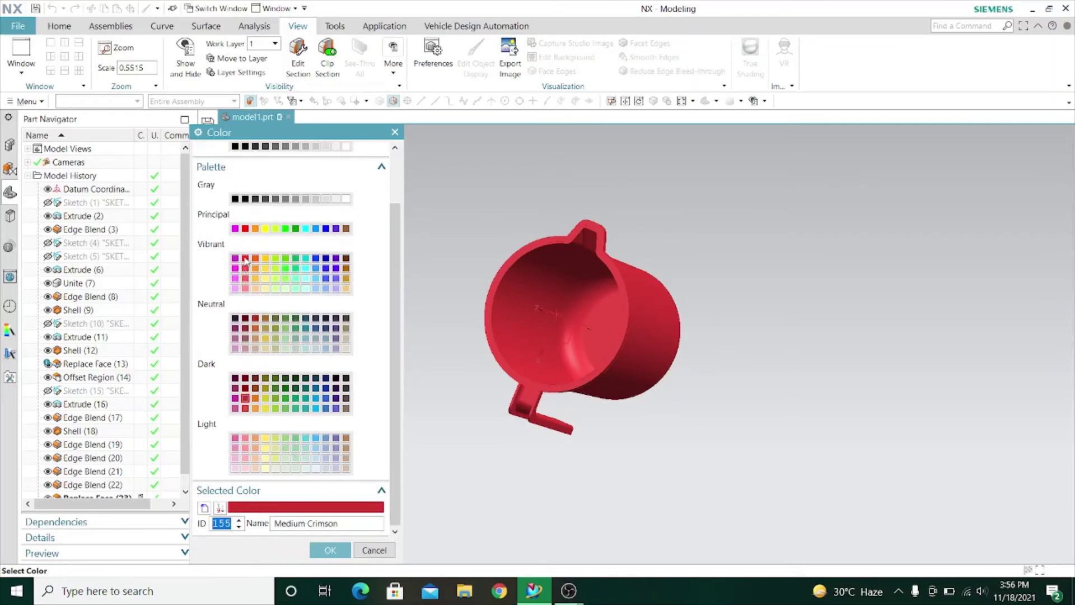
click(330, 550)
click(318, 494)
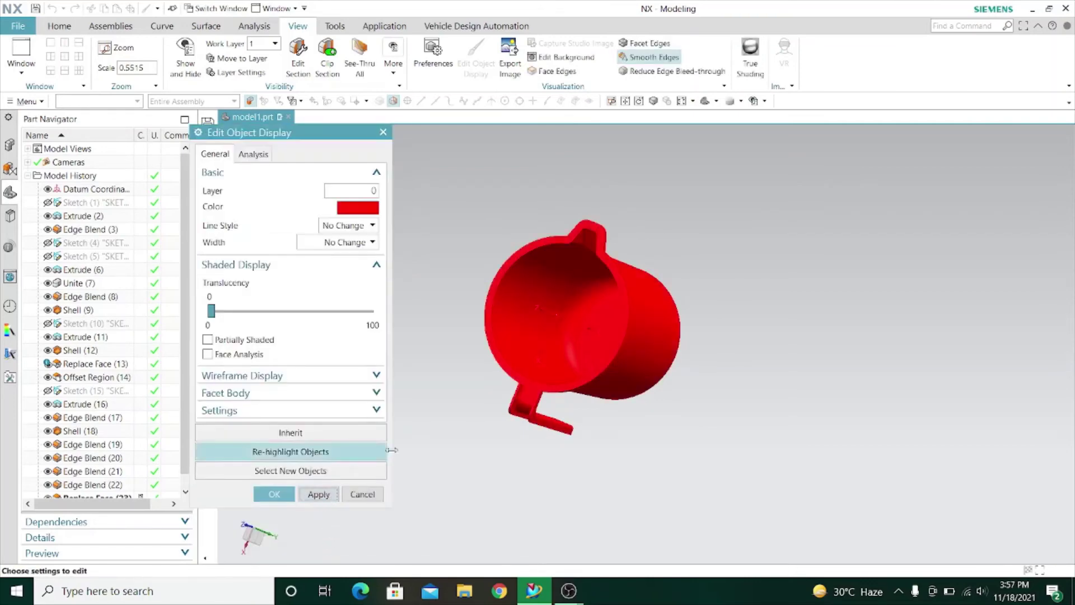
click(349, 205)
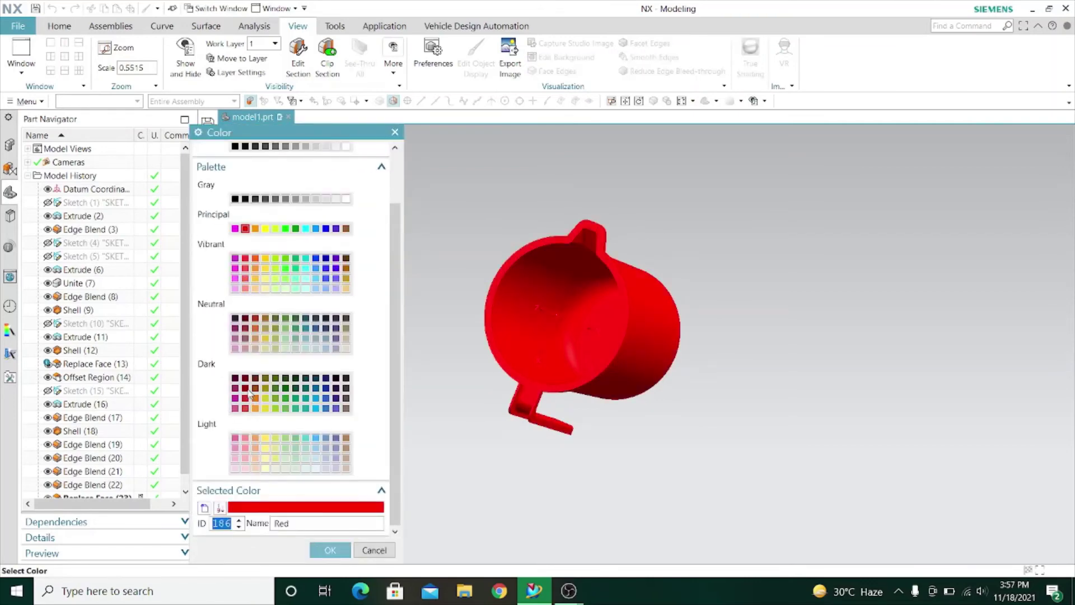
click(331, 549)
click(319, 494)
- Try a dark teal green and a dark blue as the jug's display colour
middle_drag(412, 446, 502, 453)
click(361, 207)
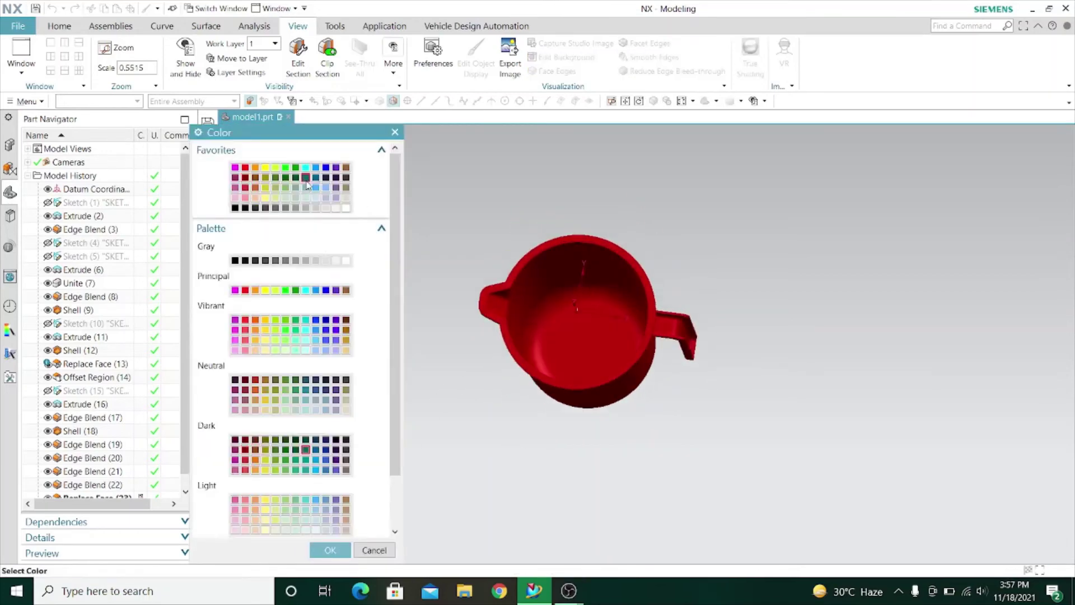
click(330, 551)
click(319, 494)
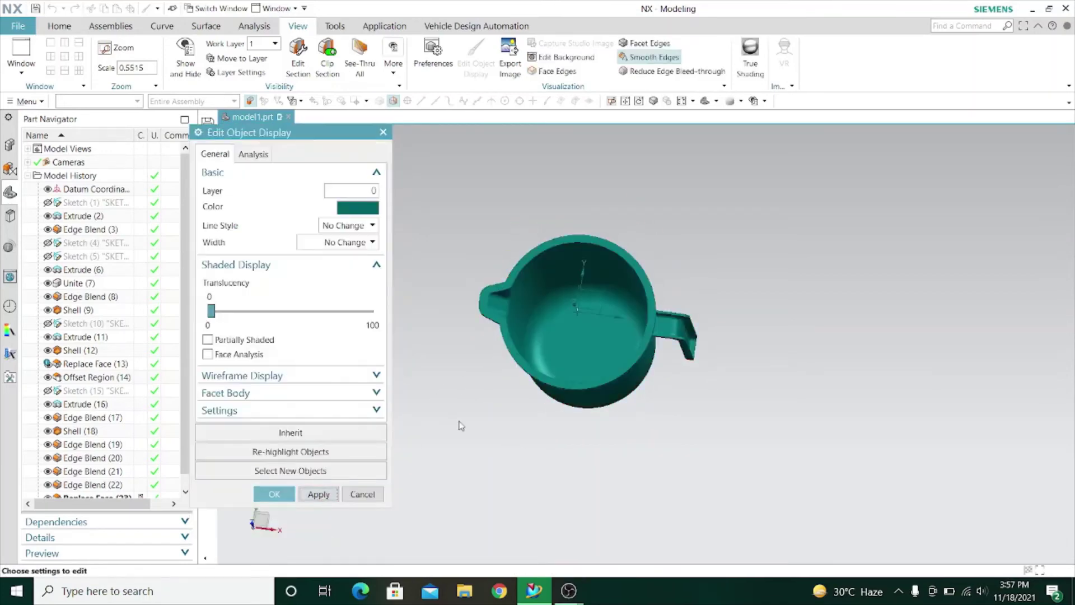
middle_drag(461, 425, 361, 209)
click(361, 207)
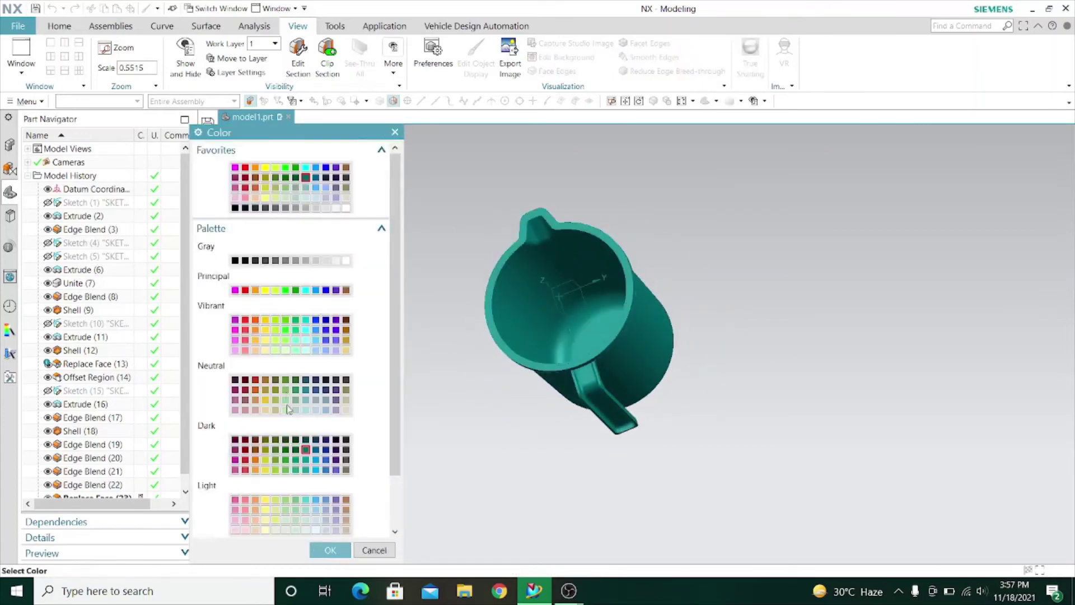
click(319, 493)
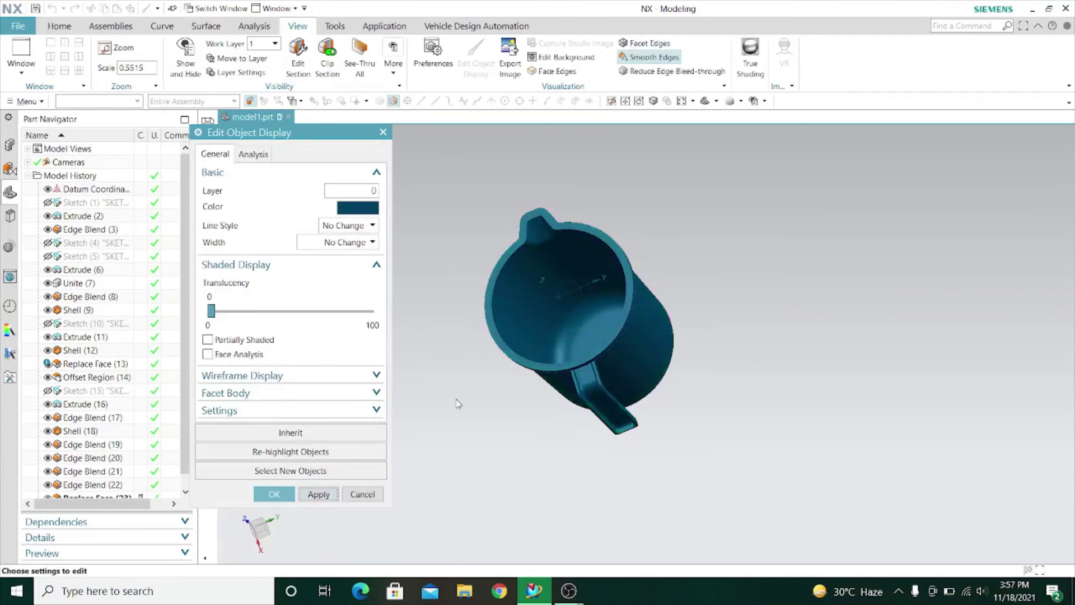
- Set the jug's display colour to a principal green and finish the object display edit
middle_drag(456, 403, 538, 314)
click(373, 209)
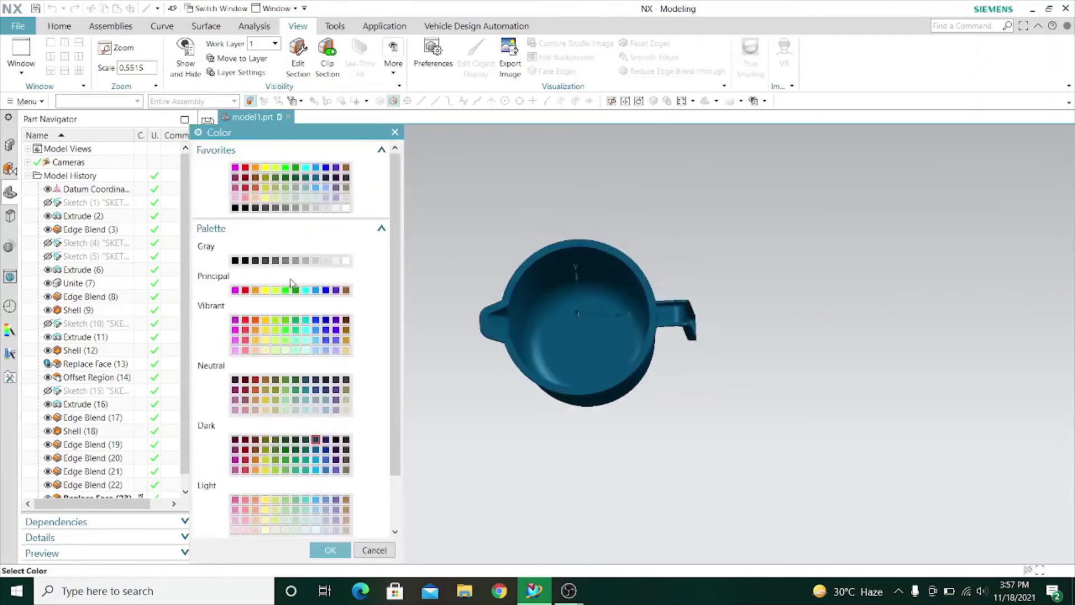
click(330, 550)
click(319, 492)
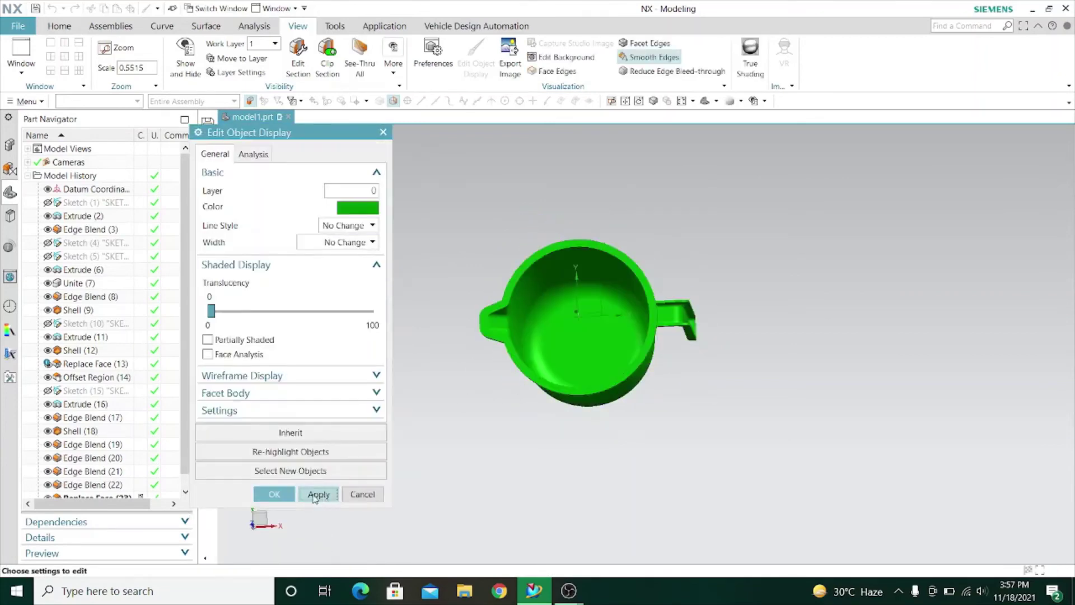
click(274, 492)
- Hide the datum coordinate system and create a sketch on the jug's flat bottom face
middle_drag(386, 241, 342, 392)
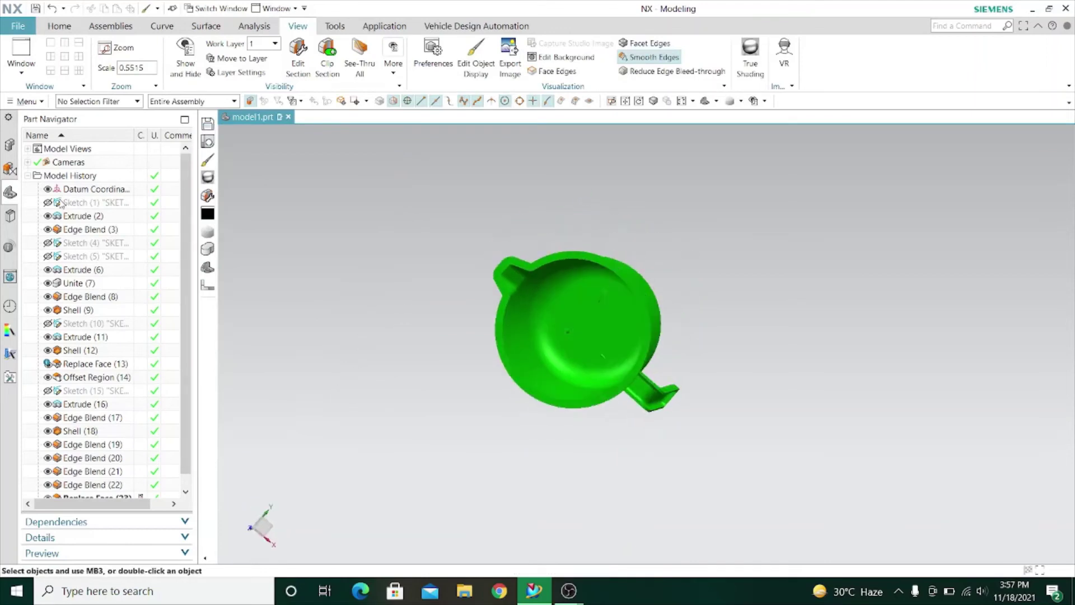
middle_drag(268, 260, 426, 333)
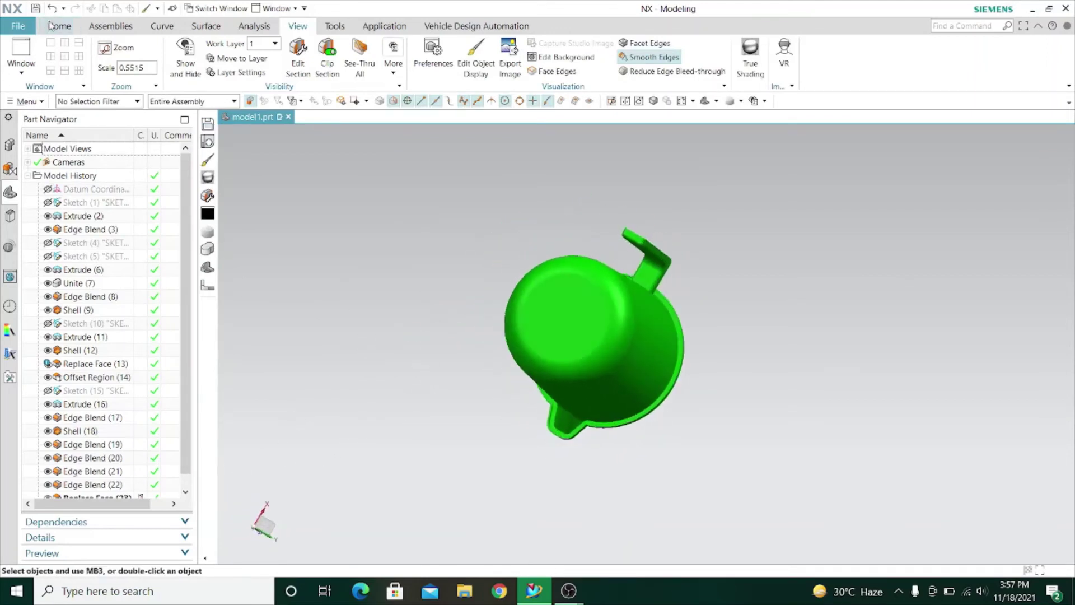
click(556, 315)
click(323, 276)
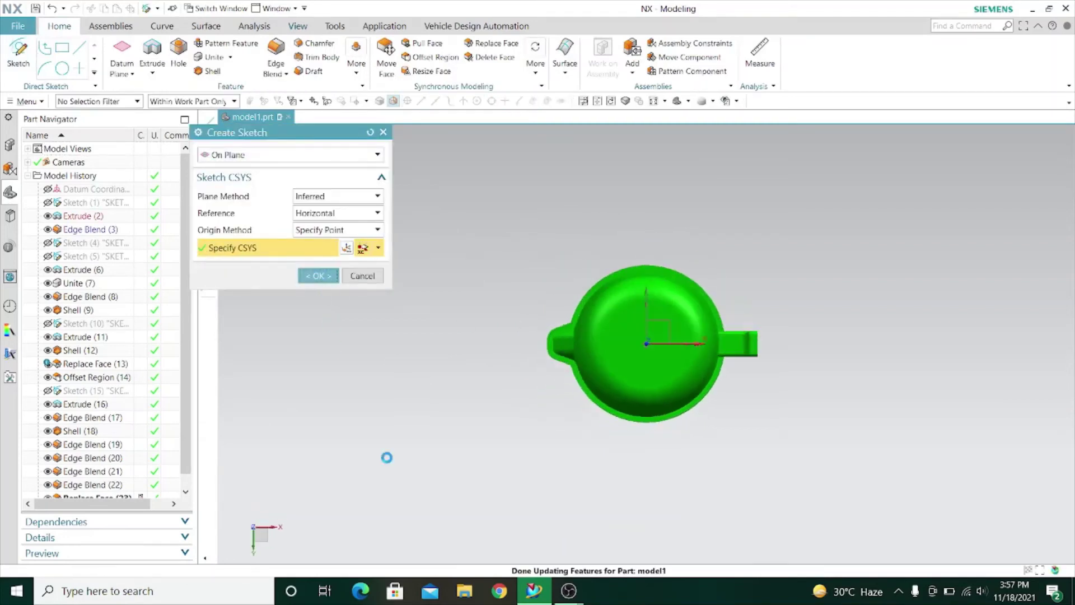
- Draw a circle centred on the sketch origin, inside the bottom face's rounded edge
click(142, 48)
click(646, 344)
scroll(650, 322, down, 5)
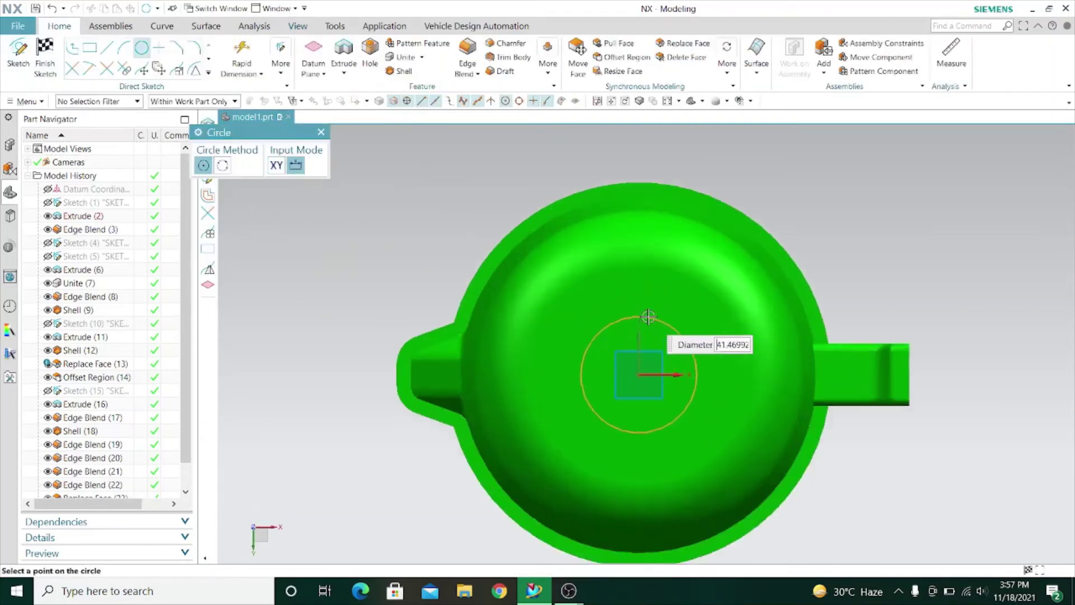
click(635, 253)
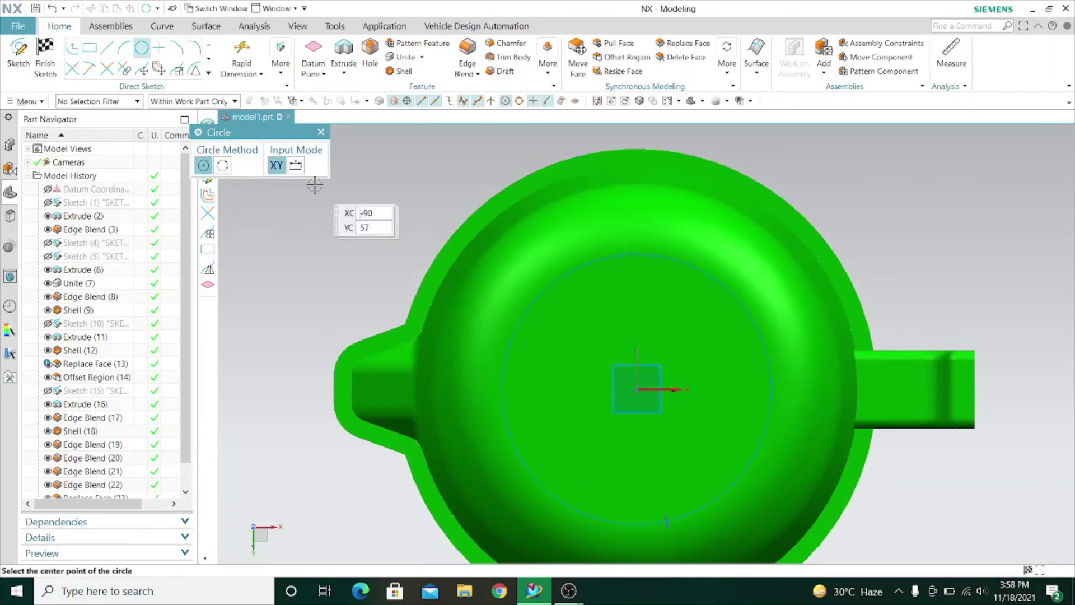
click(321, 132)
- Offset the bottom circle inward by 2 mm to make a second concentric circle
click(209, 72)
click(142, 152)
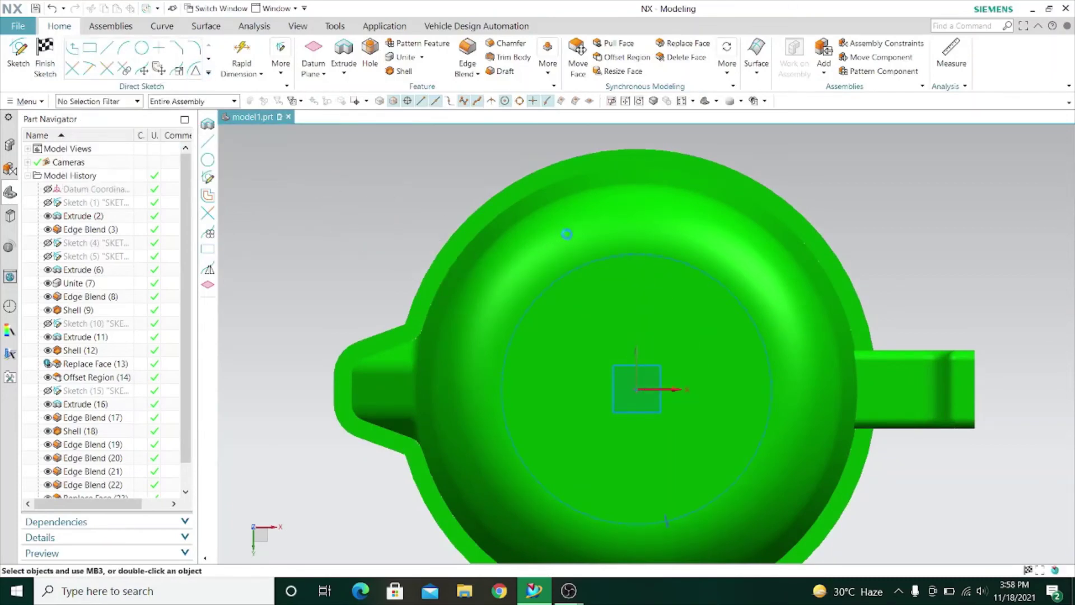
scroll(570, 235, down, 1)
click(579, 277)
click(377, 244)
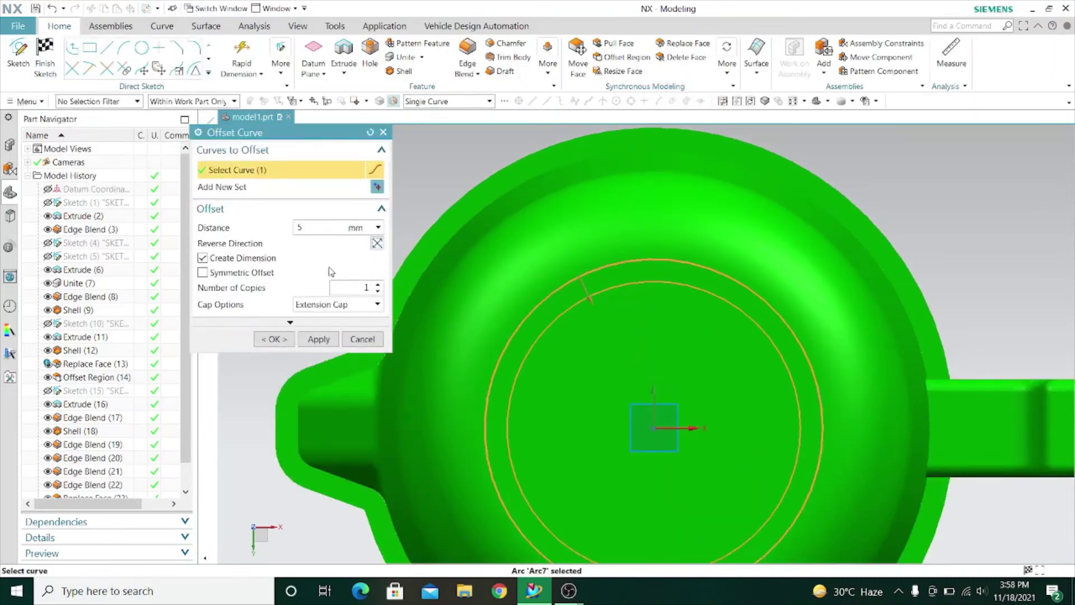
text(3)
key(Return)
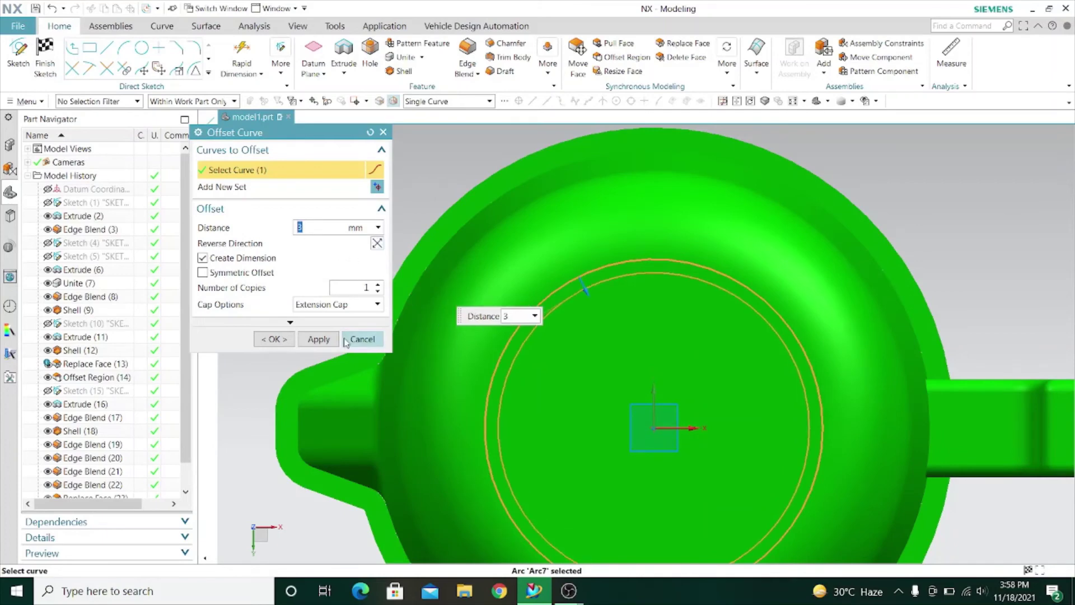
text(2)
key(Return)
click(310, 339)
click(351, 342)
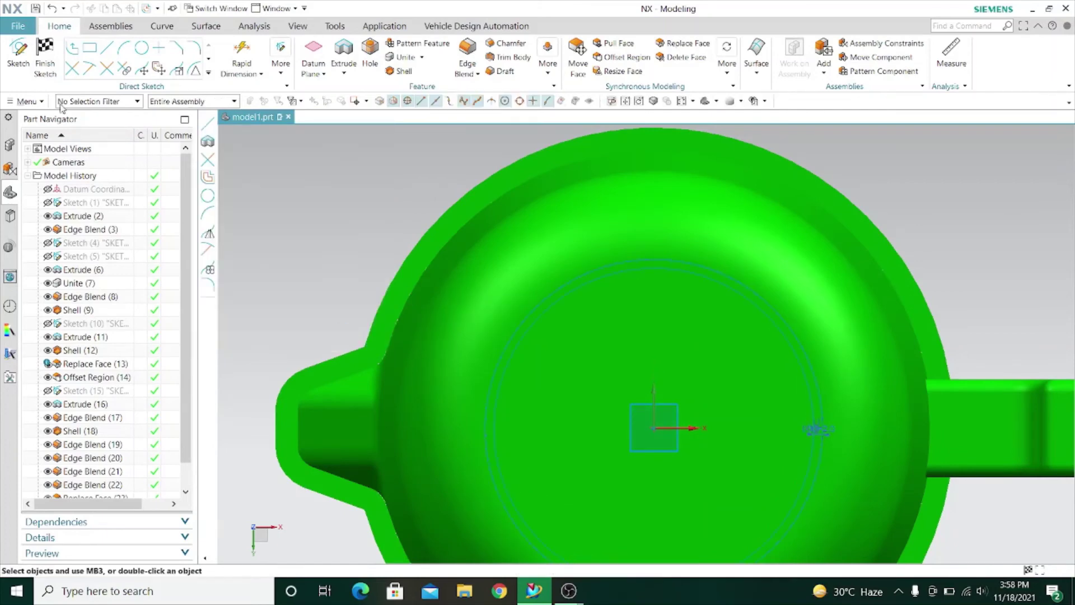
- Finish the sketch and select both circles for an extrusion with a start distance of 0 mm
click(48, 69)
key(x)
scroll(532, 261, up, 10)
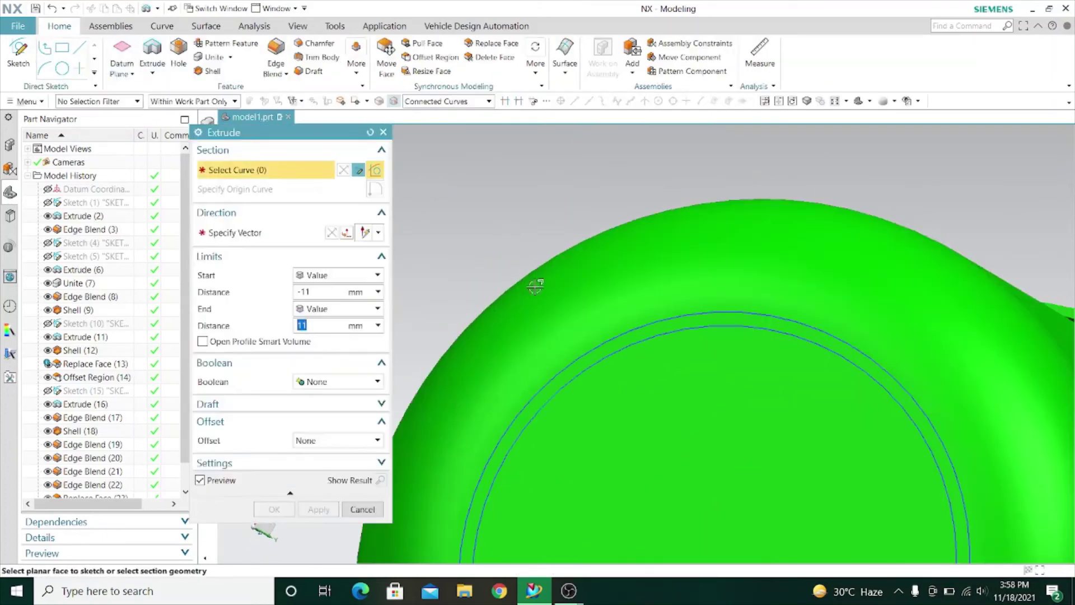
click(576, 358)
click(580, 372)
scroll(580, 320, down, 7)
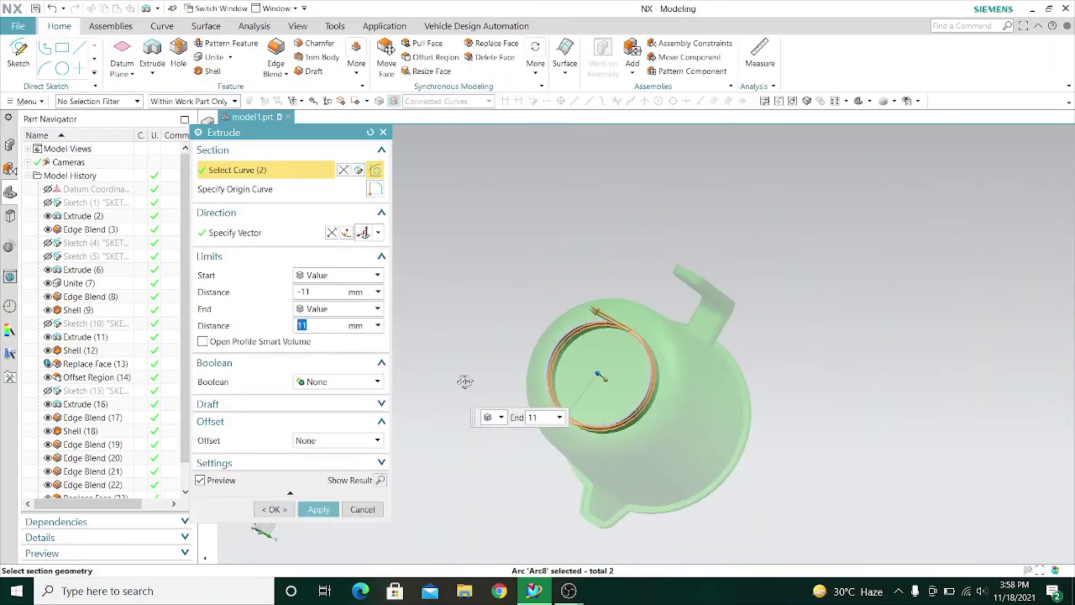
middle_drag(465, 382, 341, 366)
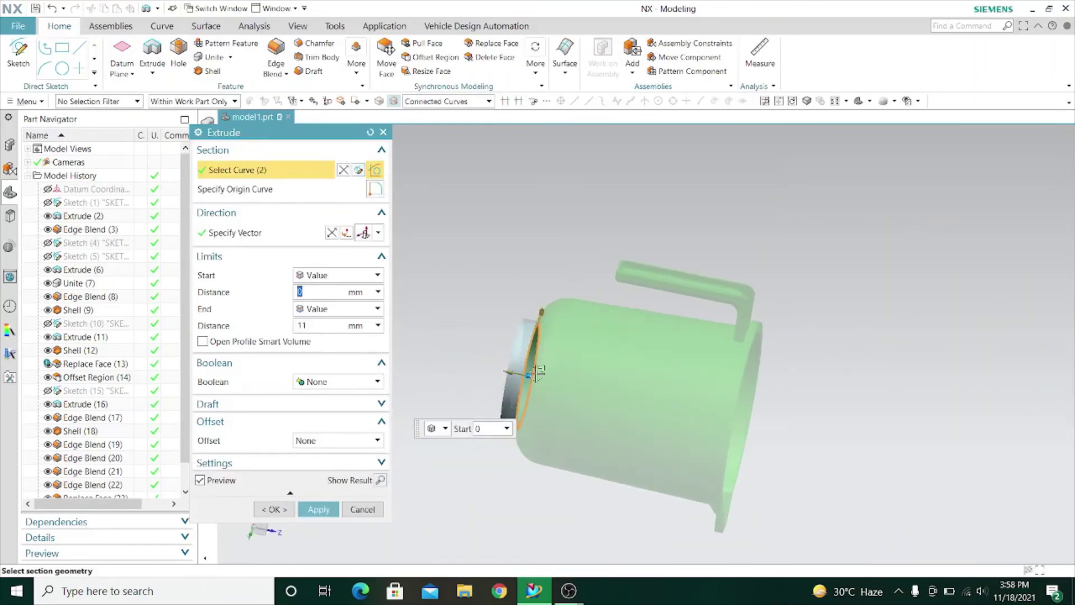
scroll(534, 372, up, 6)
key(Return)
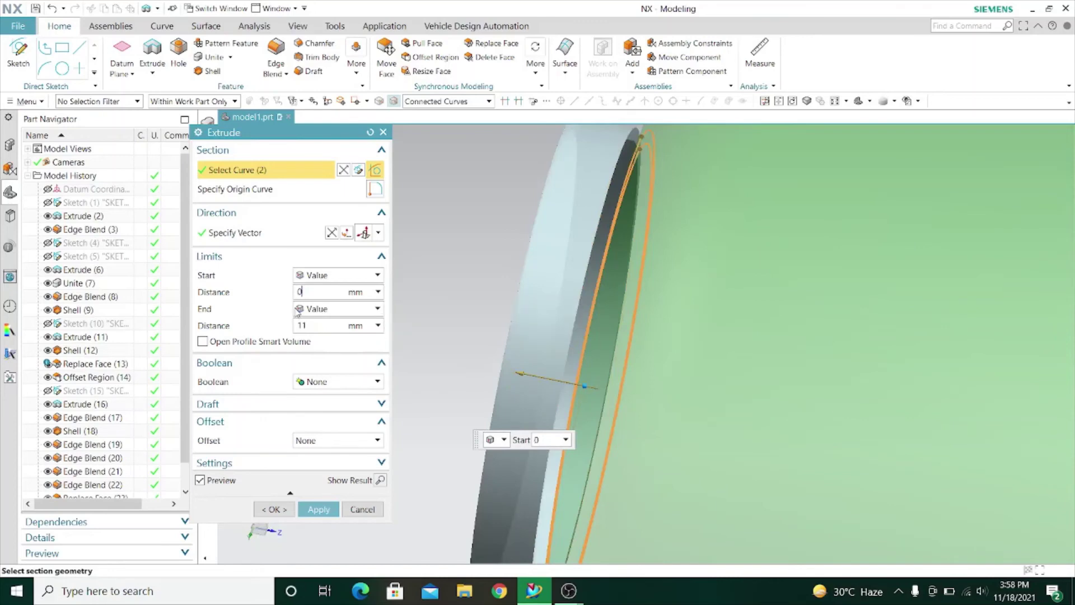
- Set the extrusion's end distance to 1.5 mm and create the base ring as a separate body
double_click(306, 326)
text(2)
key(Return)
scroll(403, 327, down, 4)
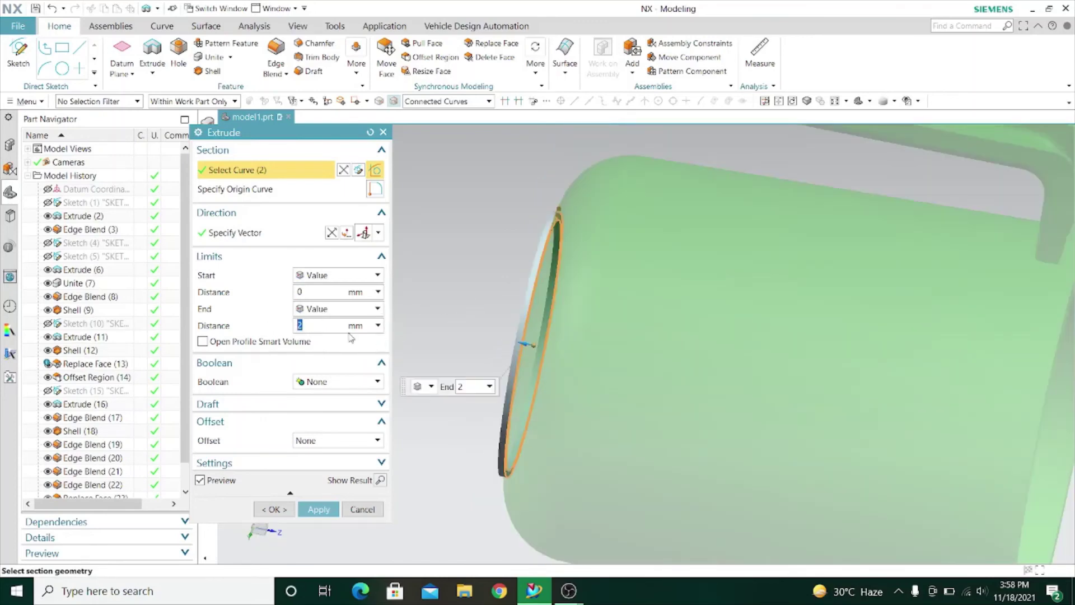
middle_drag(475, 311, 463, 273)
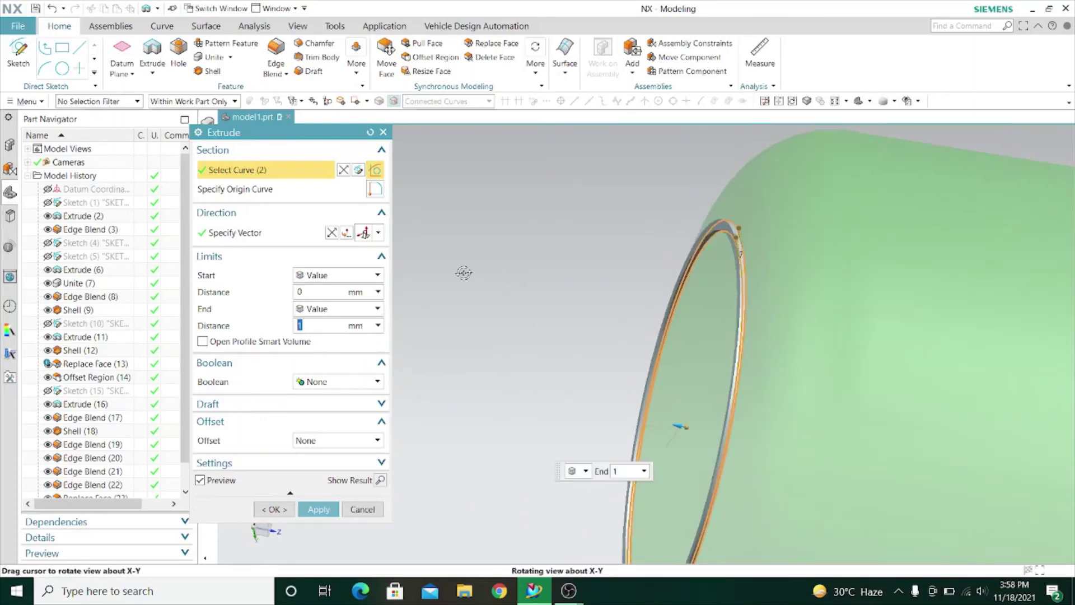
text(1.5)
key(Return)
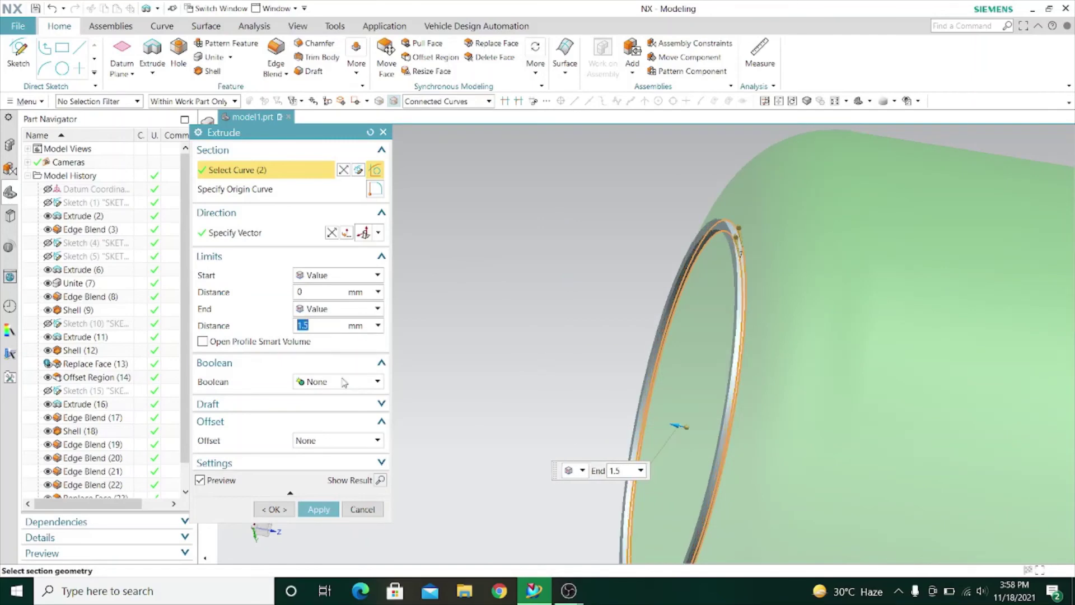
click(331, 513)
click(362, 509)
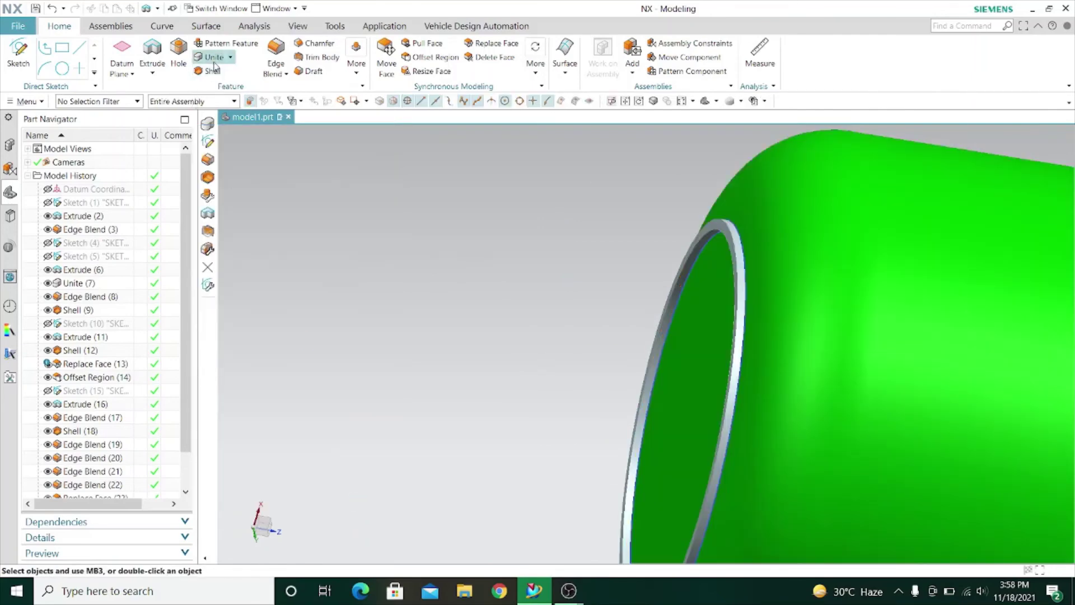
- Unite the base ring with the jug body
click(212, 57)
click(806, 373)
click(738, 350)
click(319, 284)
scroll(532, 304, down, 3)
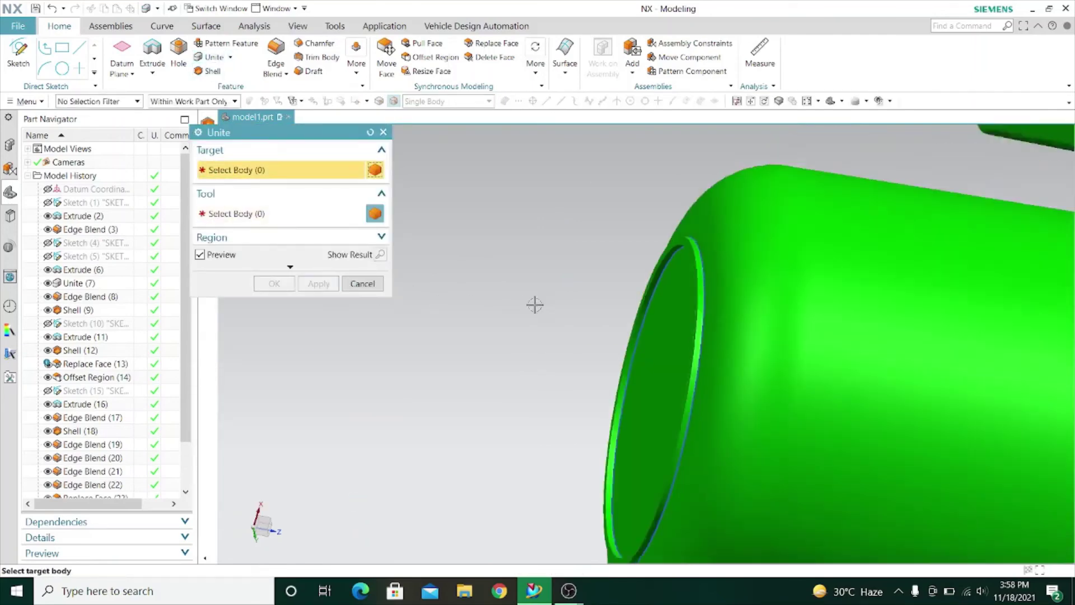
click(362, 283)
- Blend the inner edge where the base ring meets the jug's bottom with a 2 mm radius
middle_drag(538, 336, 465, 333)
scroll(694, 302, up, 5)
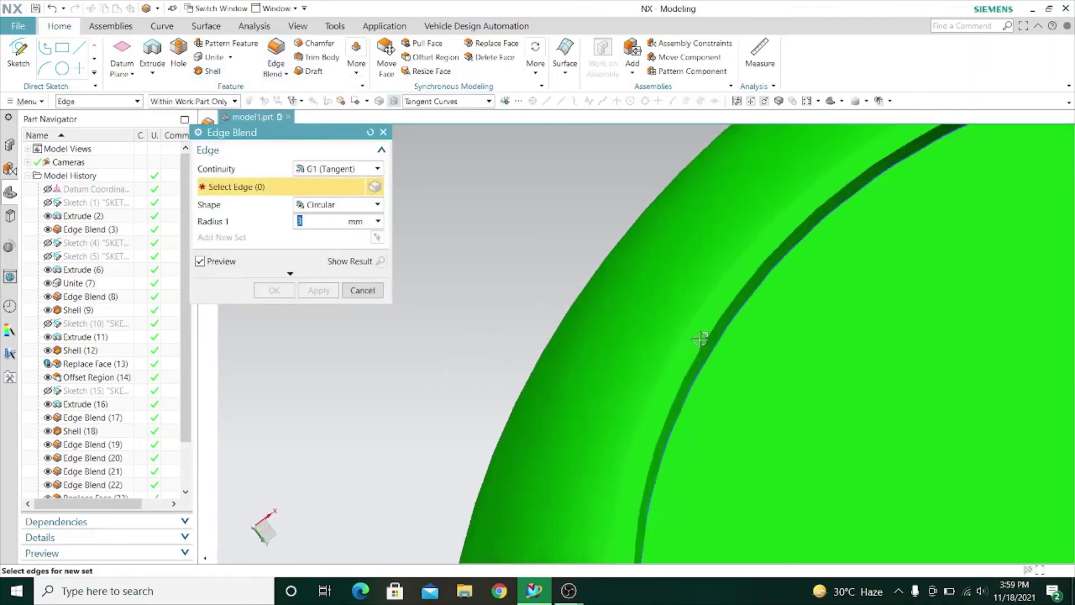
click(694, 397)
scroll(694, 397, down, 6)
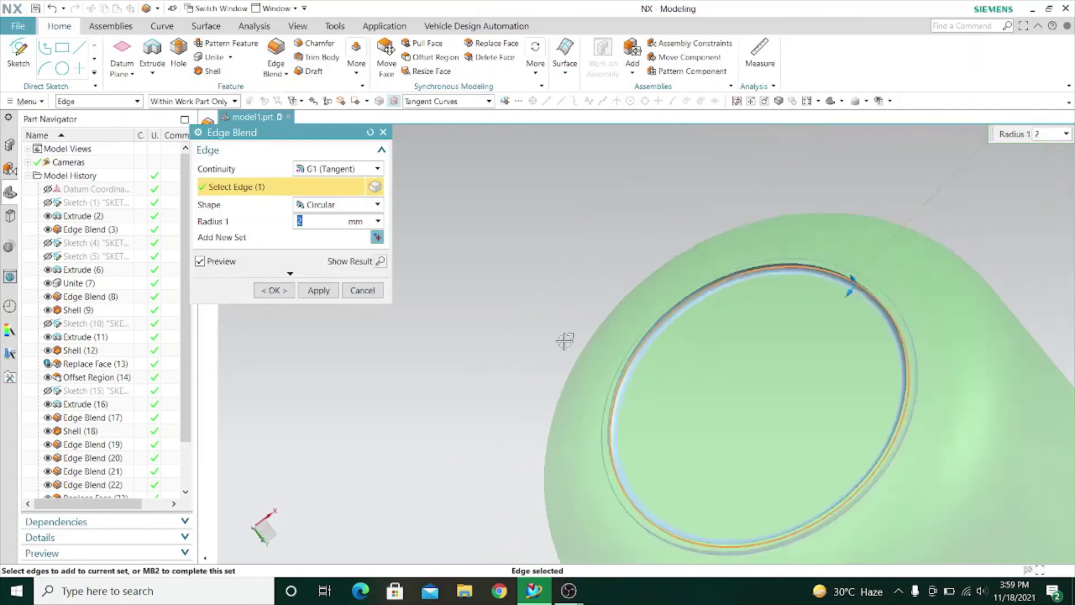
click(324, 291)
- Blend the outer edge where the base ring meets the jug's bottom with a 2 mm radius
scroll(768, 510, up, 5)
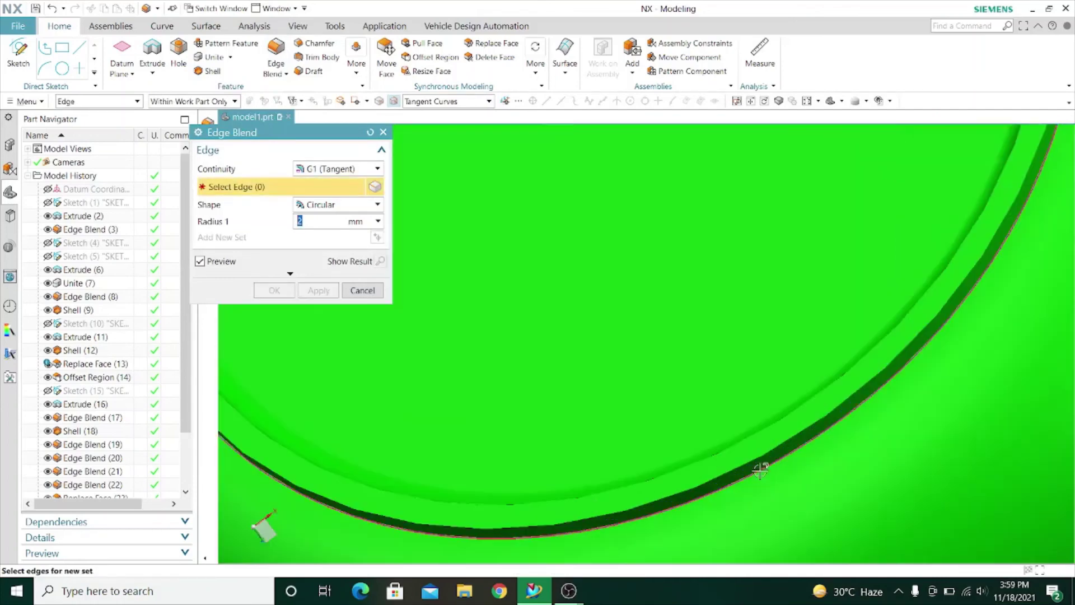
click(751, 484)
click(313, 288)
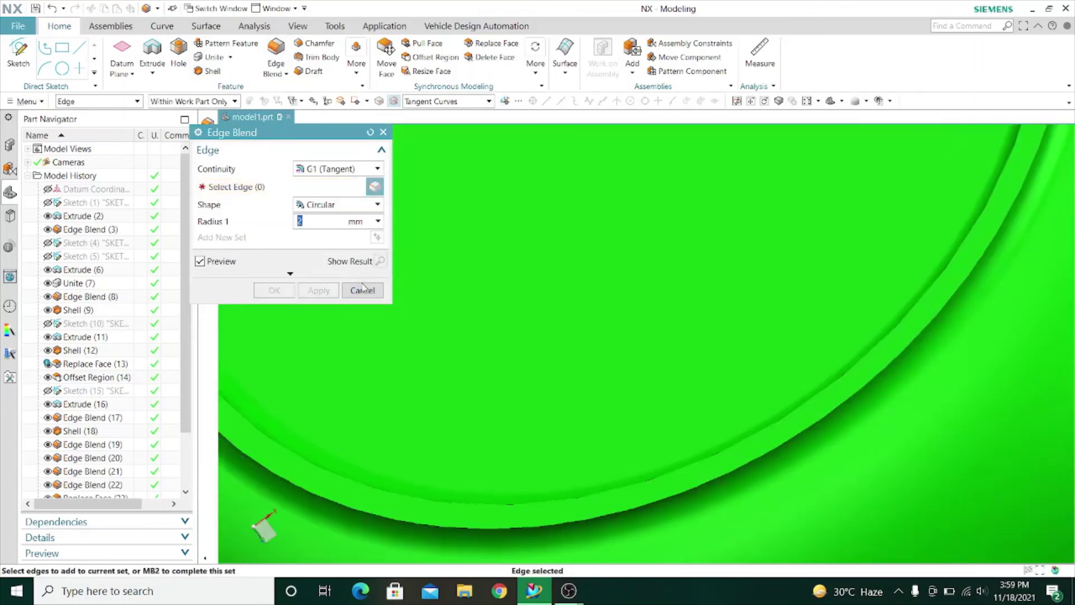
click(361, 290)
- Blend the inner edge of the jug's mouth, including the spout, with a 2 mm radius
scroll(731, 308, down, 7)
middle_drag(444, 311, 487, 386)
scroll(682, 218, up, 6)
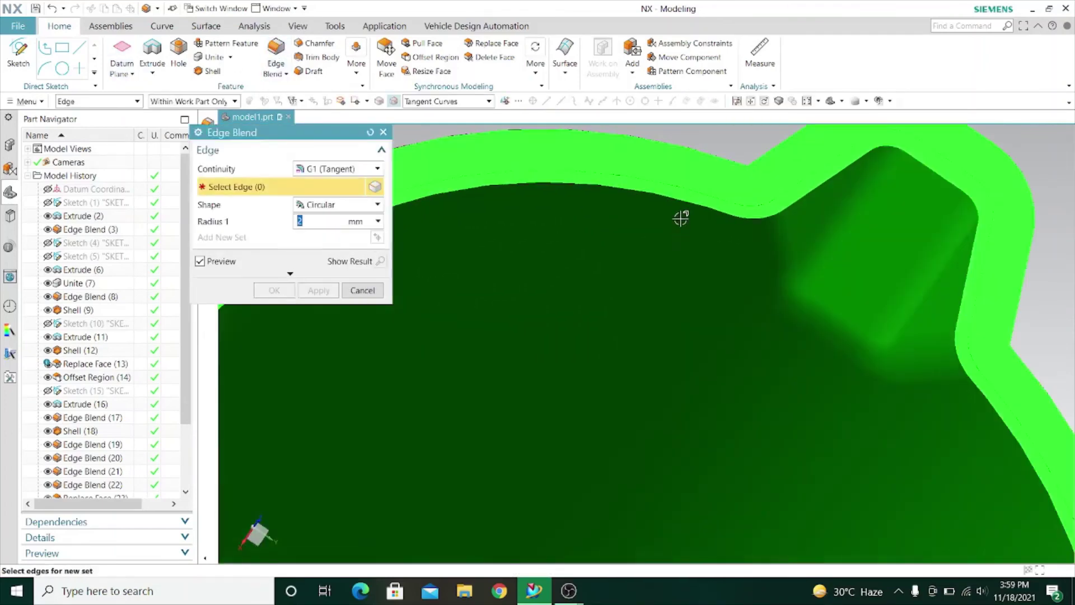
scroll(698, 207, down, 5)
click(711, 201)
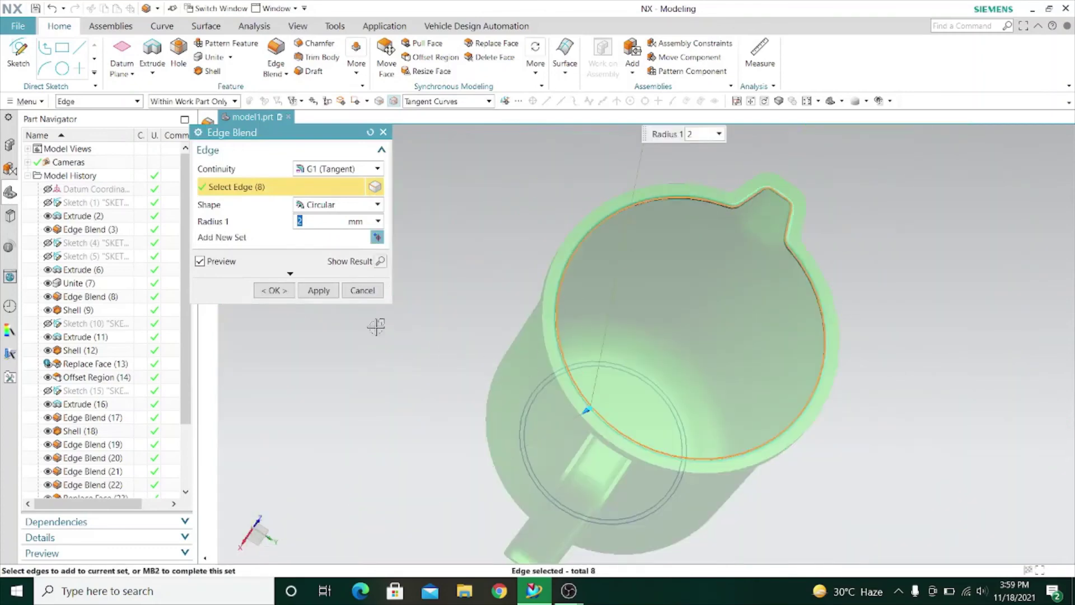
click(320, 290)
- Select another edge at the jug's rim for an edge blend with a 2 mm radius
scroll(762, 179, up, 1)
key(End)
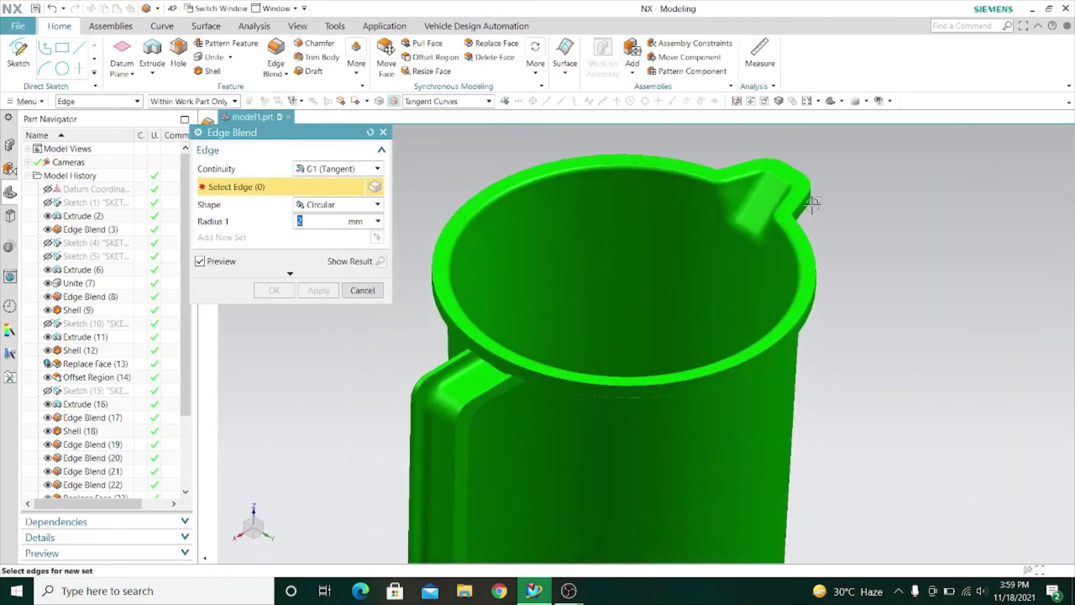
scroll(812, 204, up, 3)
click(655, 190)
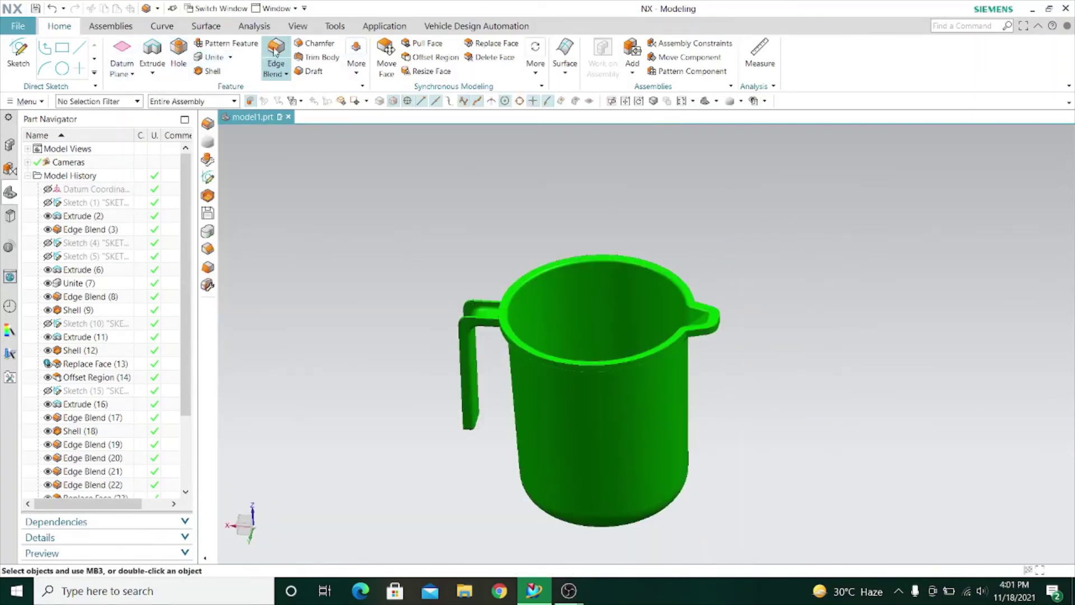
- Blend the outer top edge of the jug's rim, including around the spout, with a 1 mm radius
scroll(728, 336, up, 6)
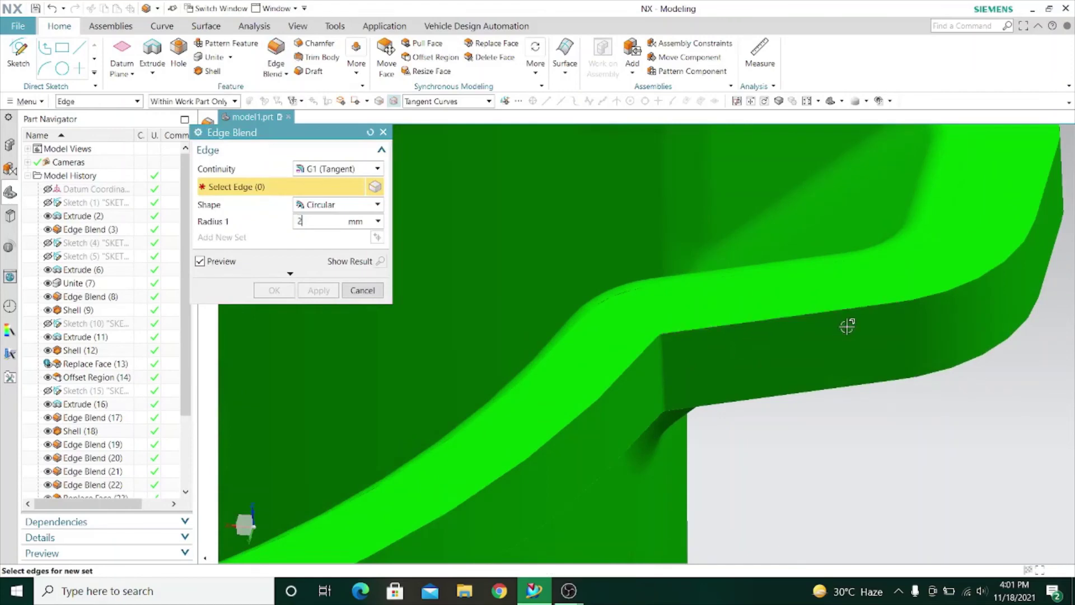
scroll(689, 340, up, 2)
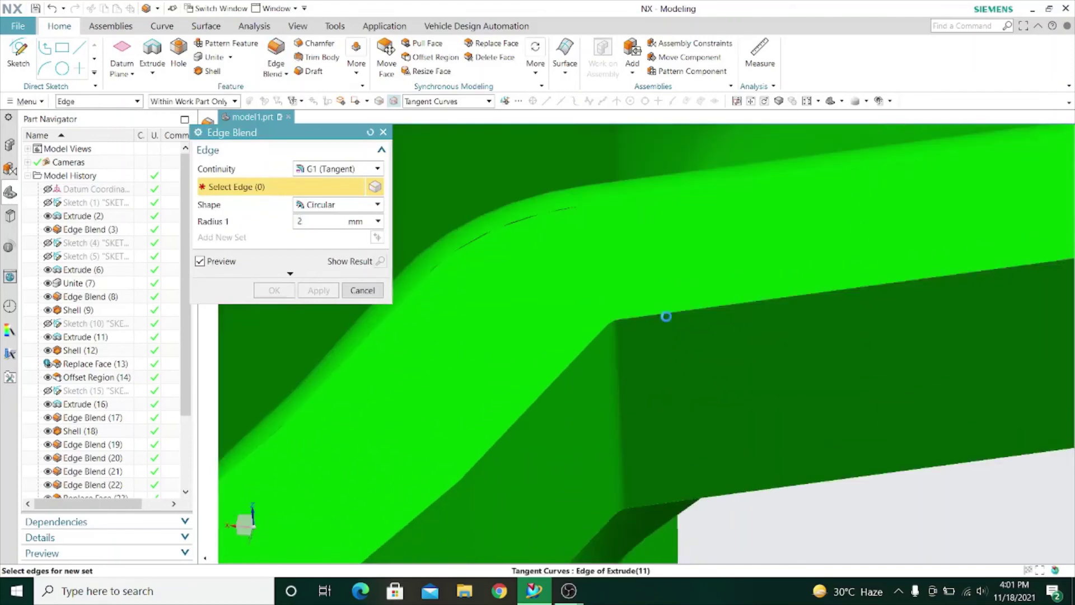
click(666, 316)
click(601, 331)
scroll(606, 322, down, 4)
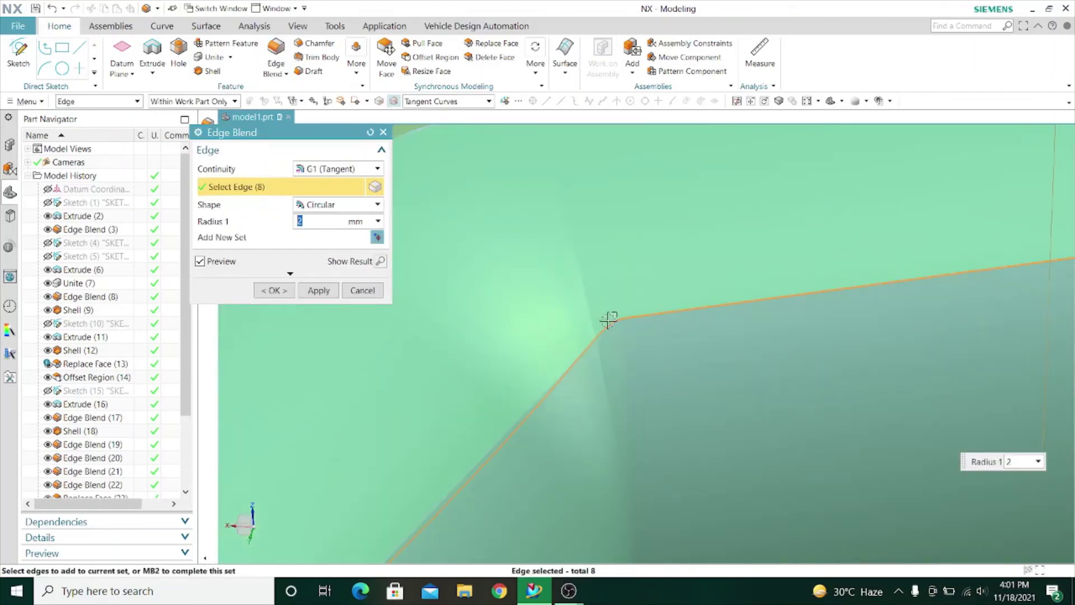
scroll(642, 310, down, 6)
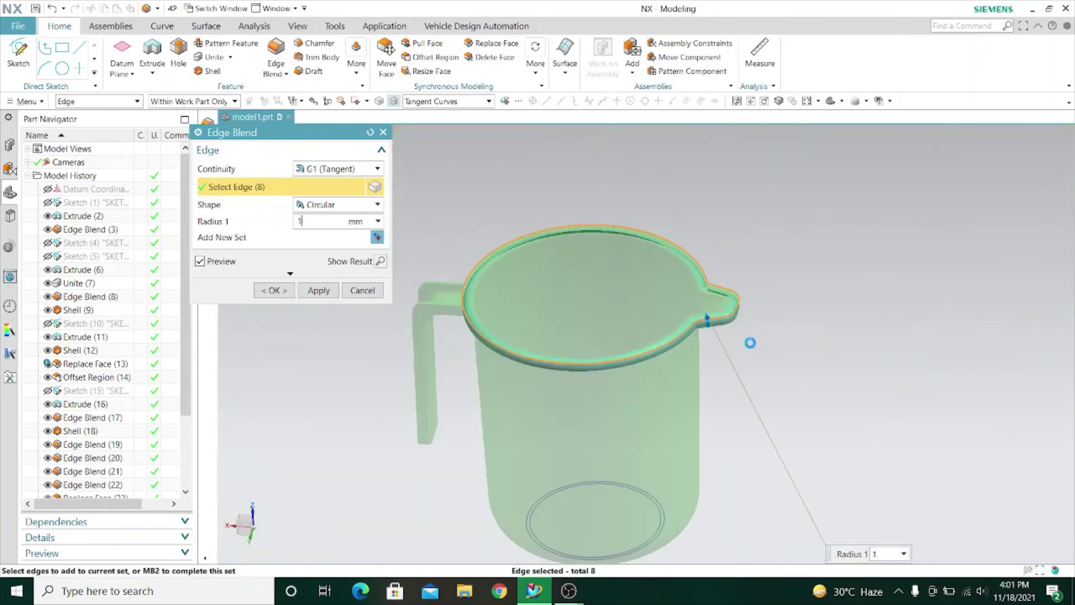
scroll(707, 336, up, 5)
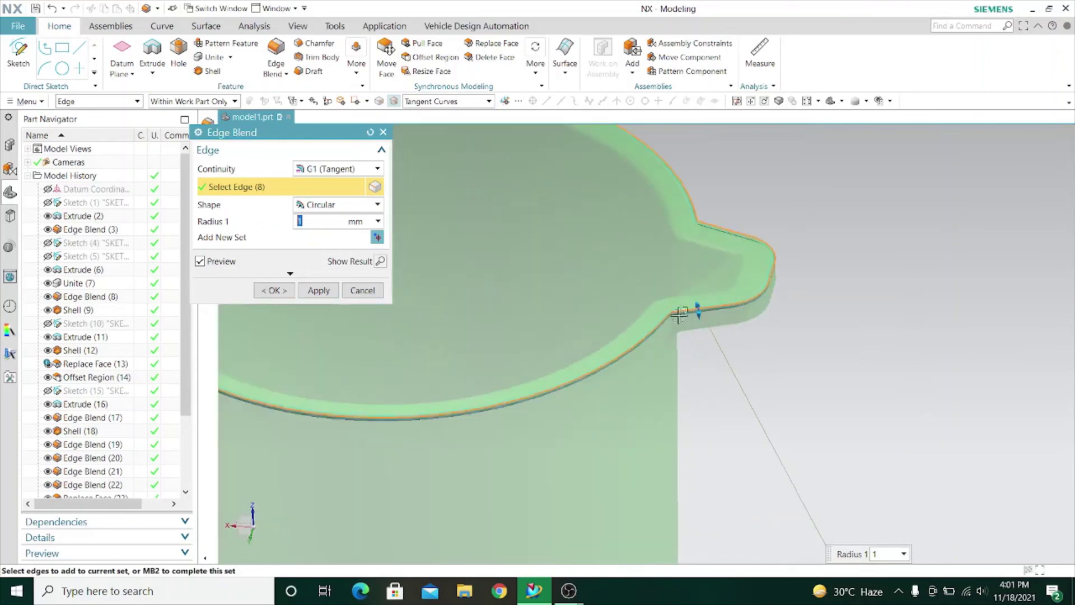
click(380, 262)
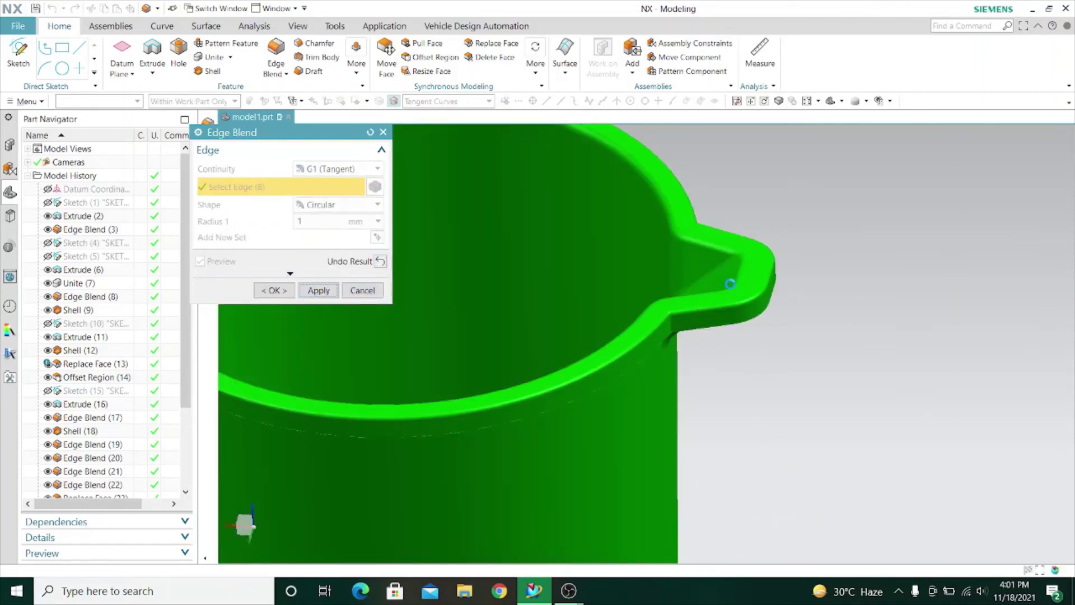
- Blend the short vertical edges where the spout joins the rim on both sides with a 1 mm radius
scroll(673, 324, up, 5)
click(676, 318)
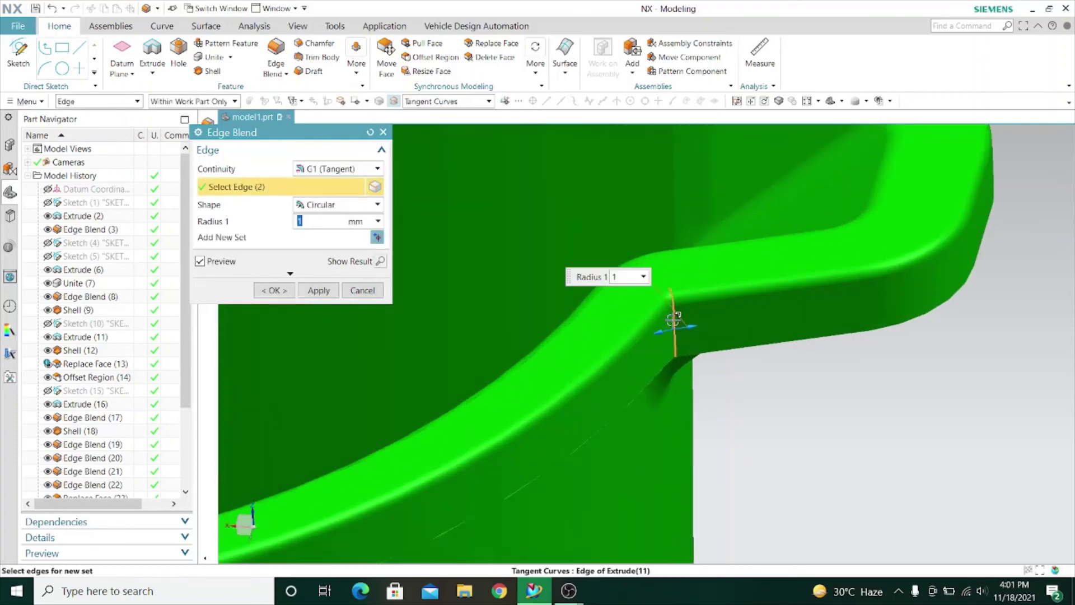
scroll(850, 375, down, 10)
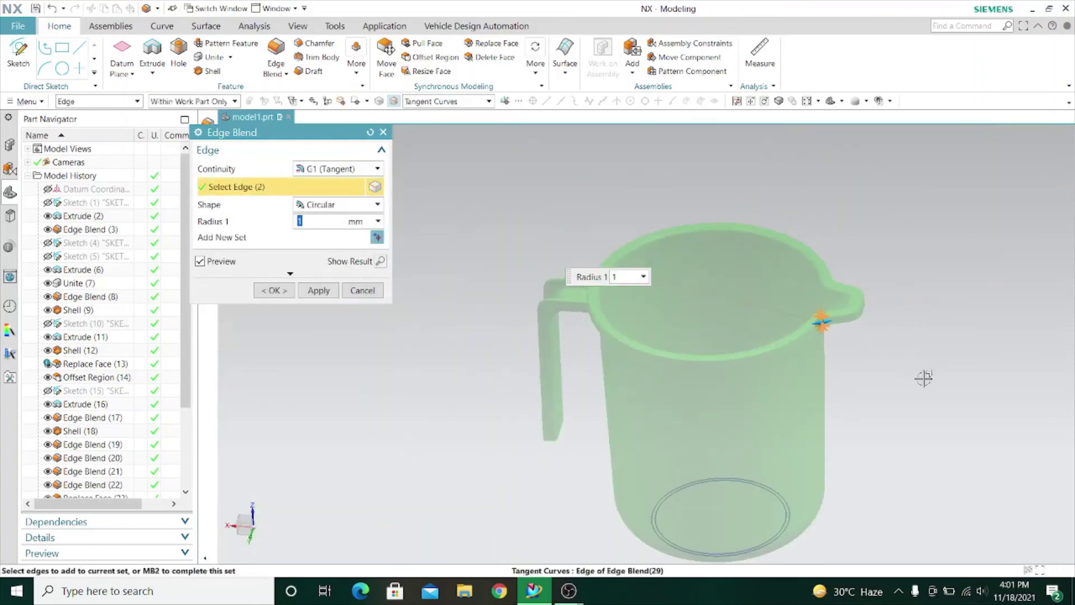
middle_drag(924, 377, 666, 336)
scroll(666, 336, up, 8)
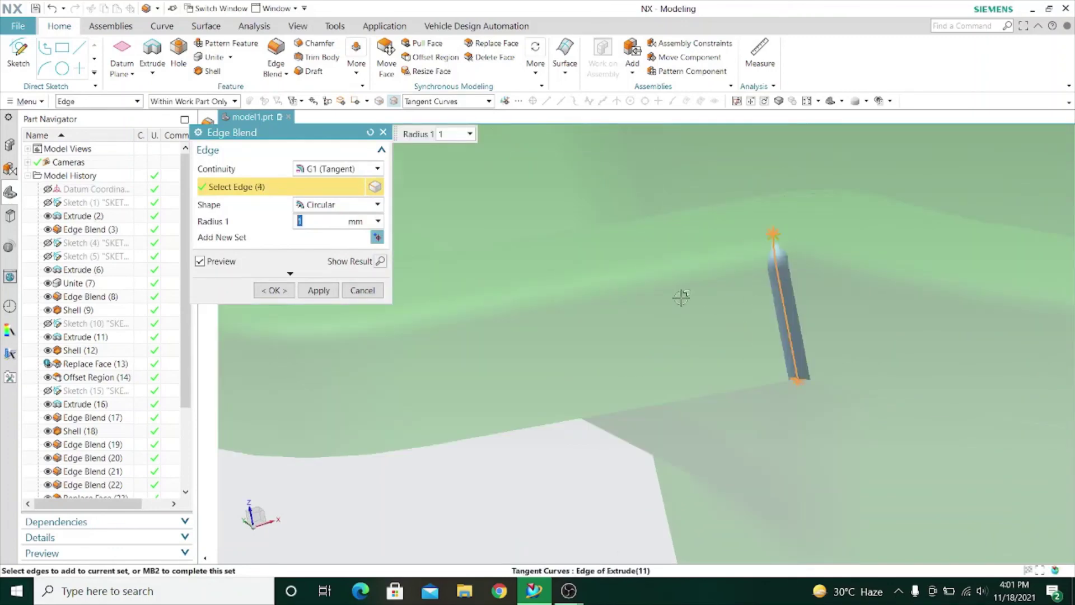
scroll(681, 297, down, 5)
click(319, 291)
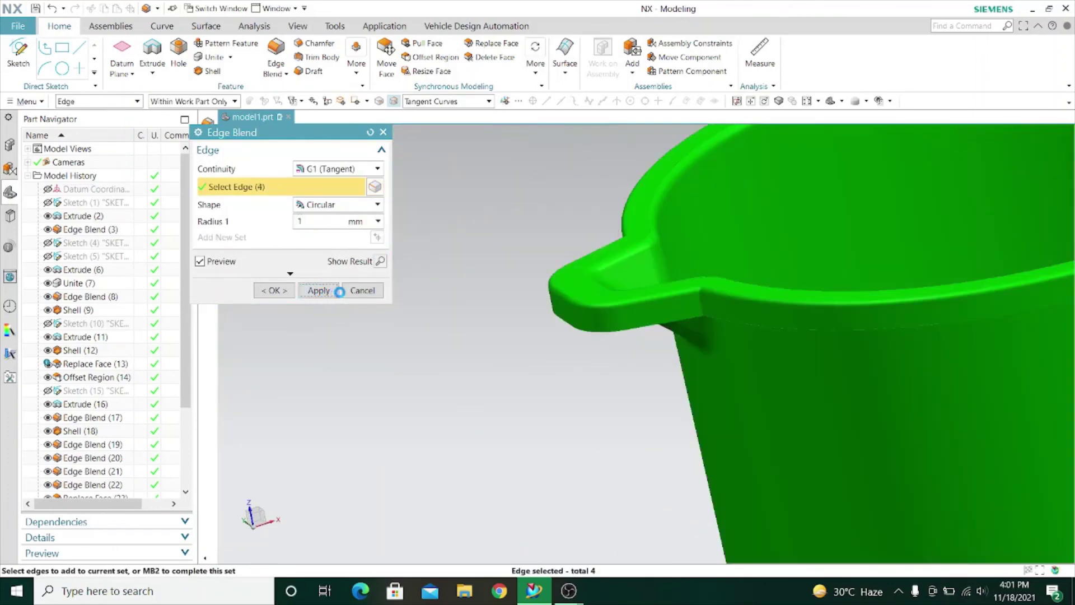
scroll(612, 325, down, 5)
middle_drag(528, 404, 546, 321)
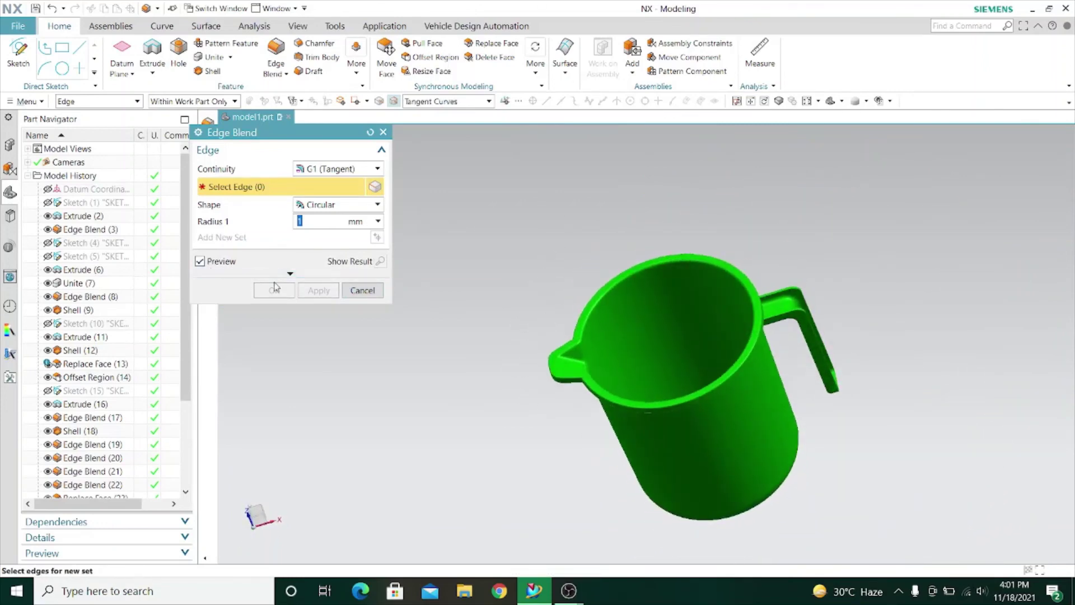
click(362, 290)
- Examine the finished jug from several directions, including its base, handle, rim and spout
middle_drag(425, 258, 445, 223)
scroll(256, 294, down, 2)
scroll(47, 494, down, 3)
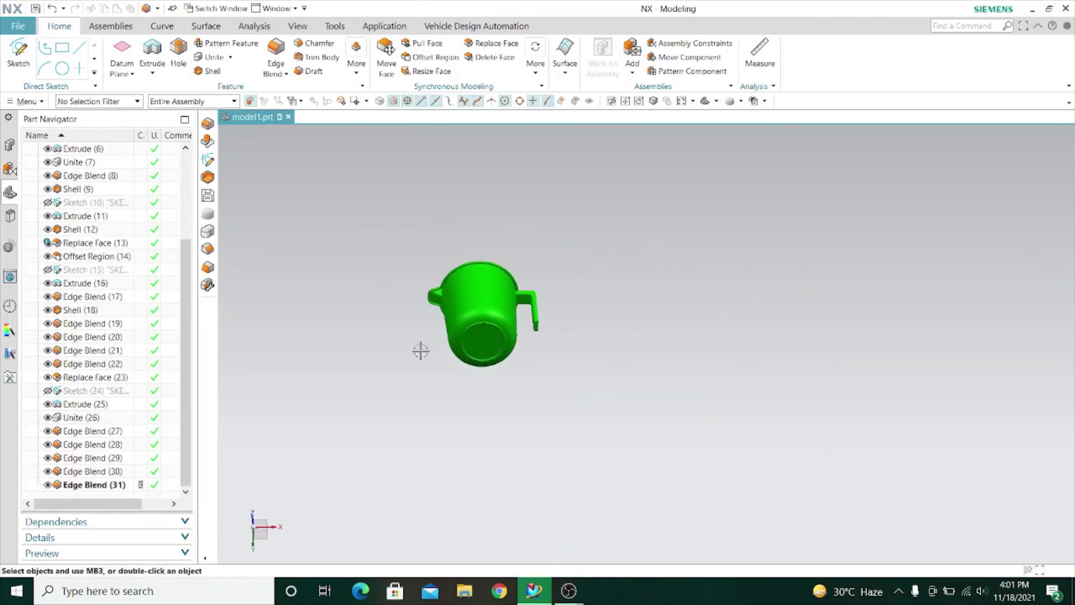
middle_drag(421, 350, 817, 365)
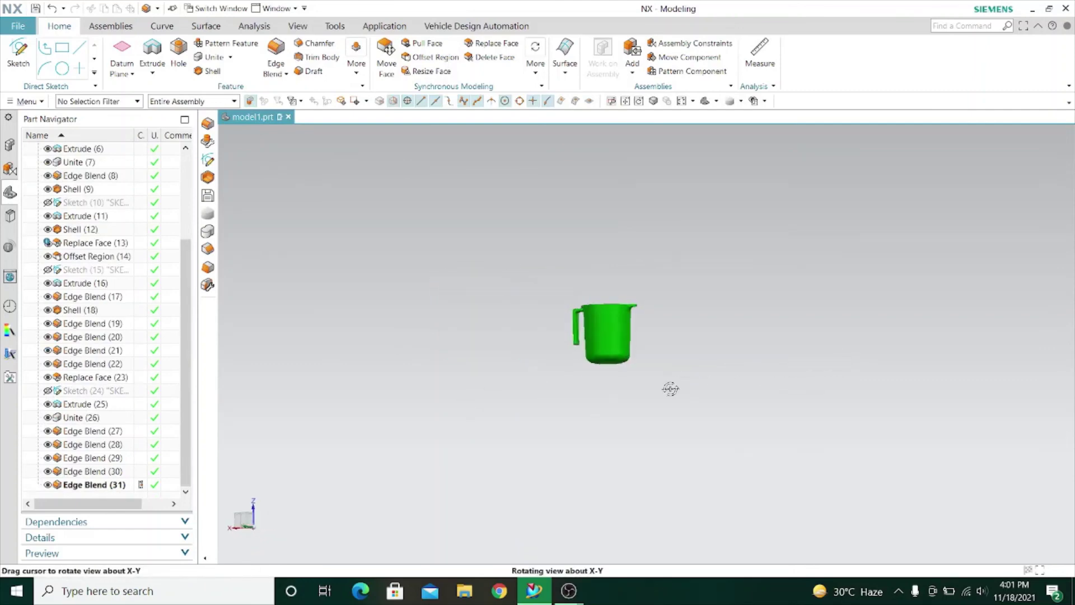
middle_drag(669, 404, 594, 311)
scroll(595, 311, up, 3)
scroll(595, 312, up, 3)
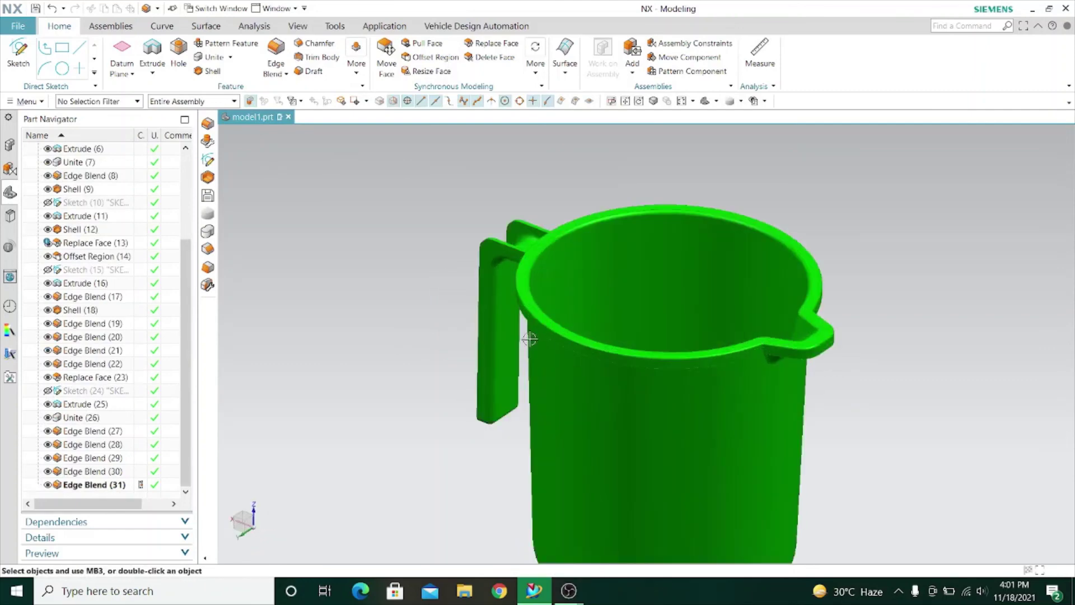
scroll(529, 339, down, 3)
middle_drag(379, 305, 541, 349)
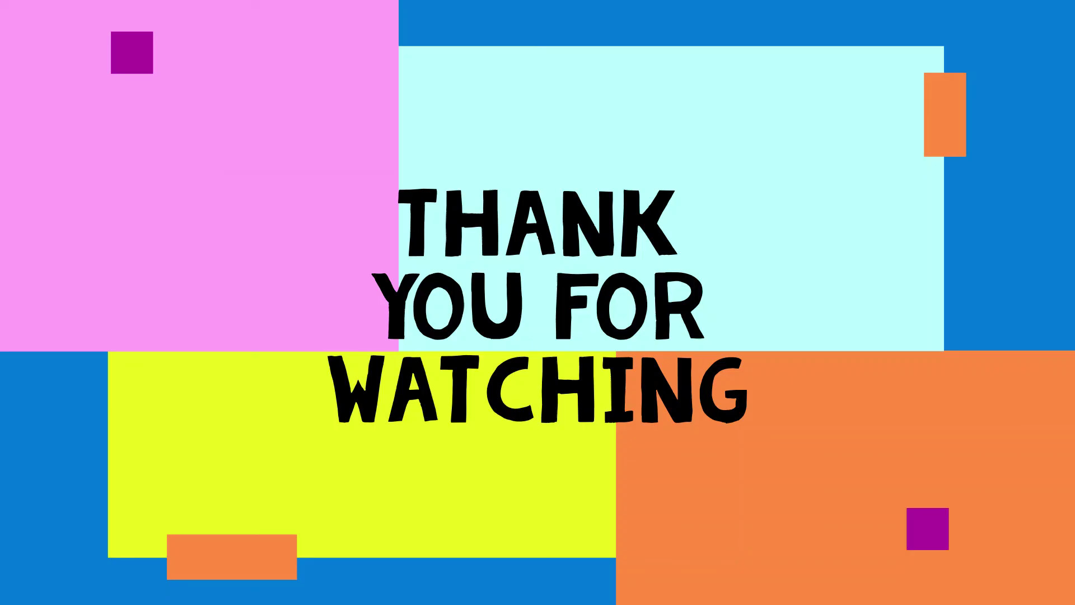